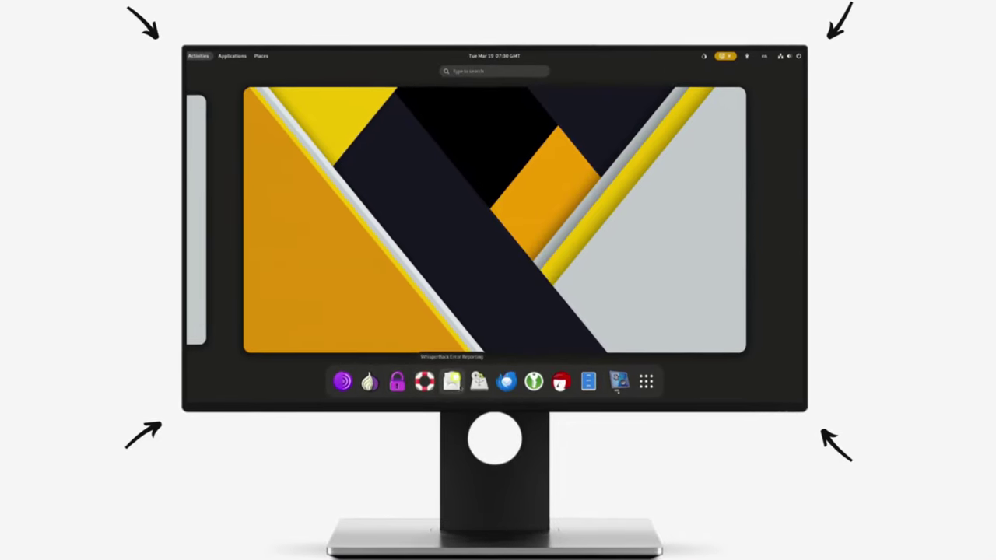
Open the Activities overview with the workspace, search field and docked favourites like Tor Browser and KeePassXC.
click(418, 262)
click(223, 48)
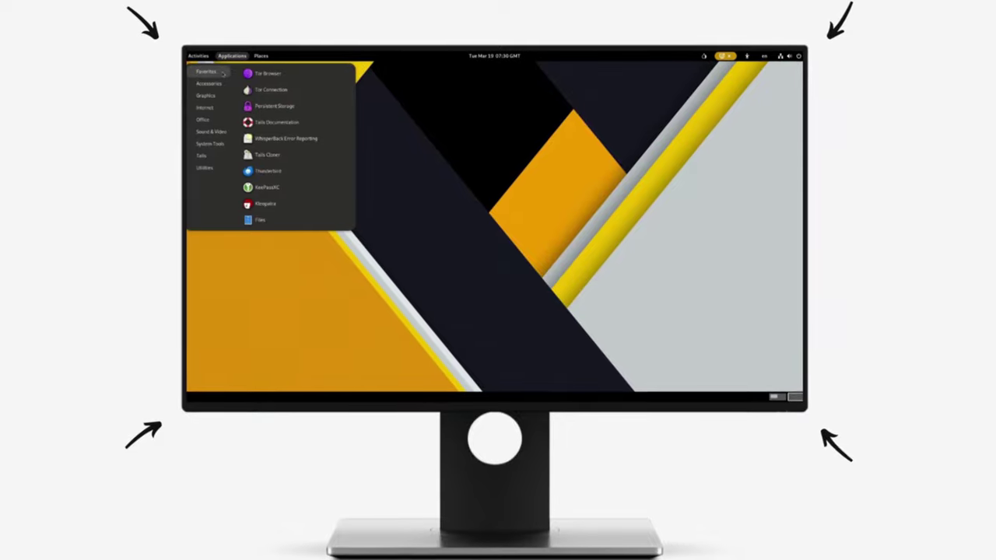
mouse_move(216, 95)
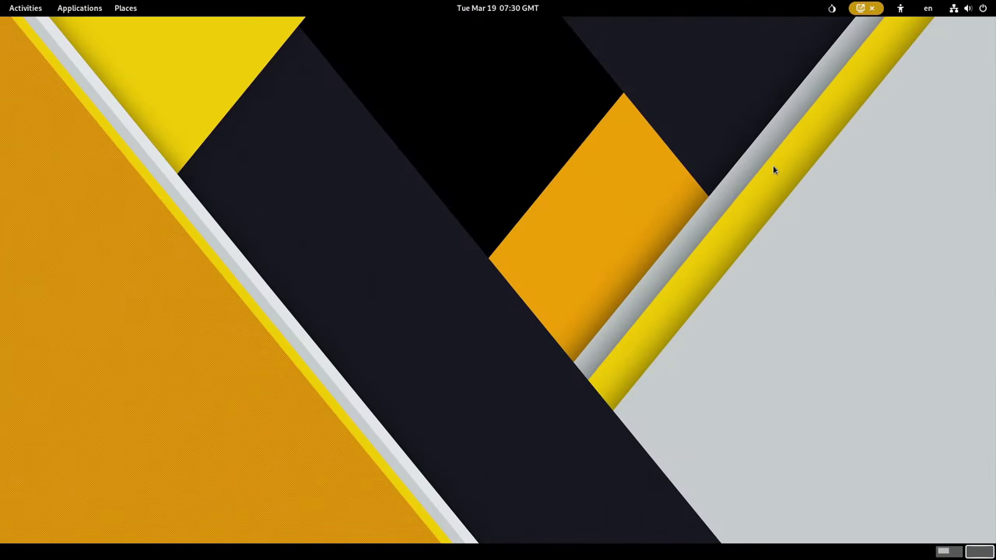
mouse_move(3, 3)
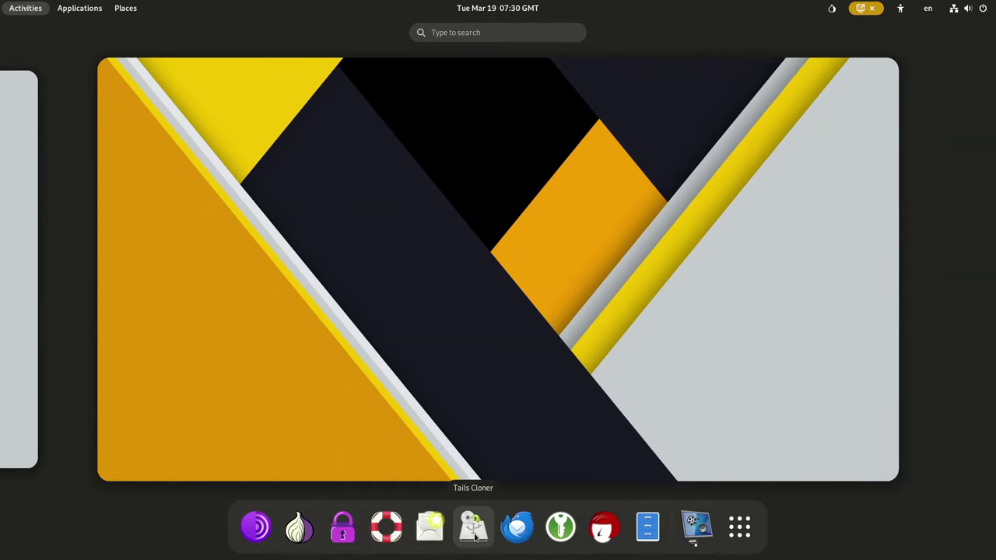
Browse the Applications menu categories and open Files at the Persistent folder holding Passwords.kdbx.
click(482, 382)
click(81, 8)
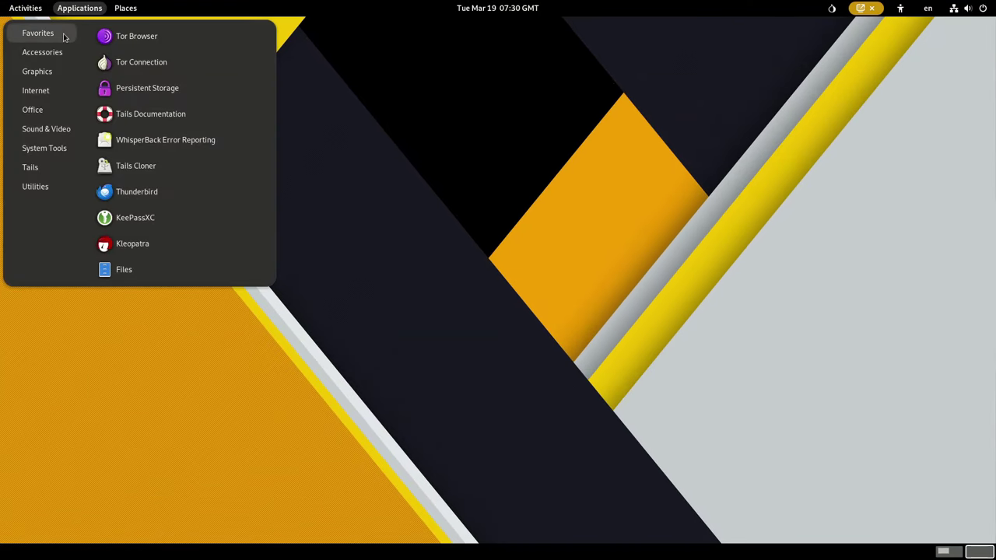
mouse_move(64, 52)
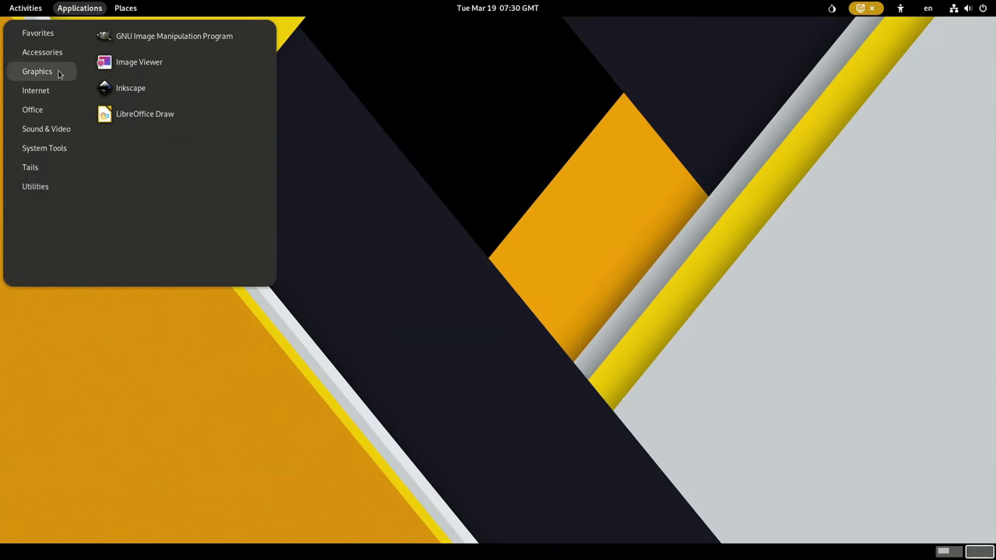
mouse_move(60, 103)
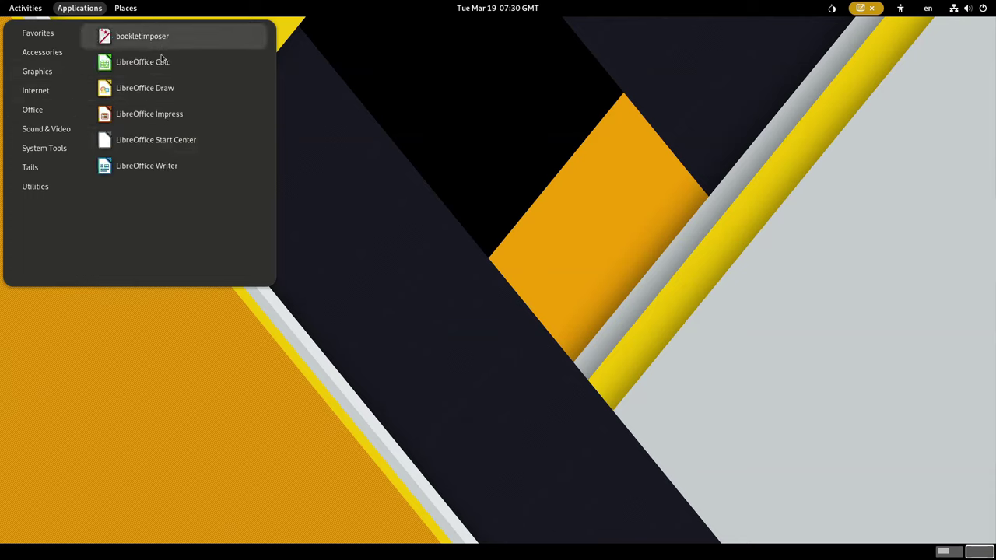
mouse_move(60, 134)
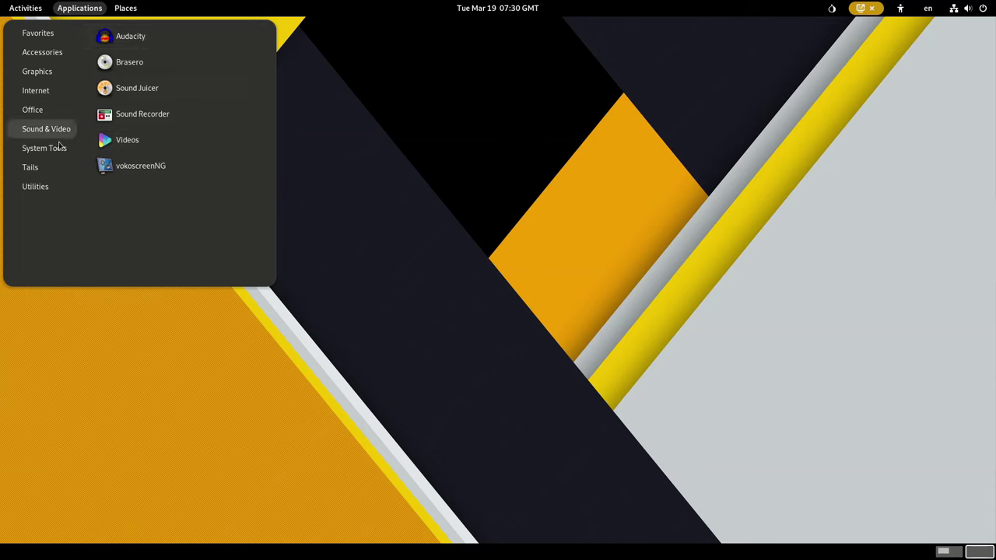
mouse_move(56, 153)
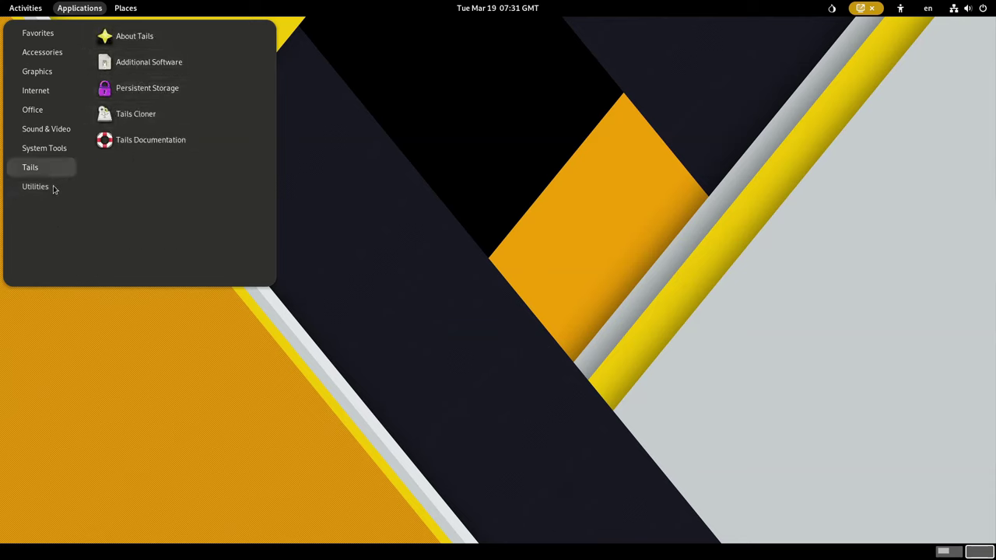
mouse_move(46, 189)
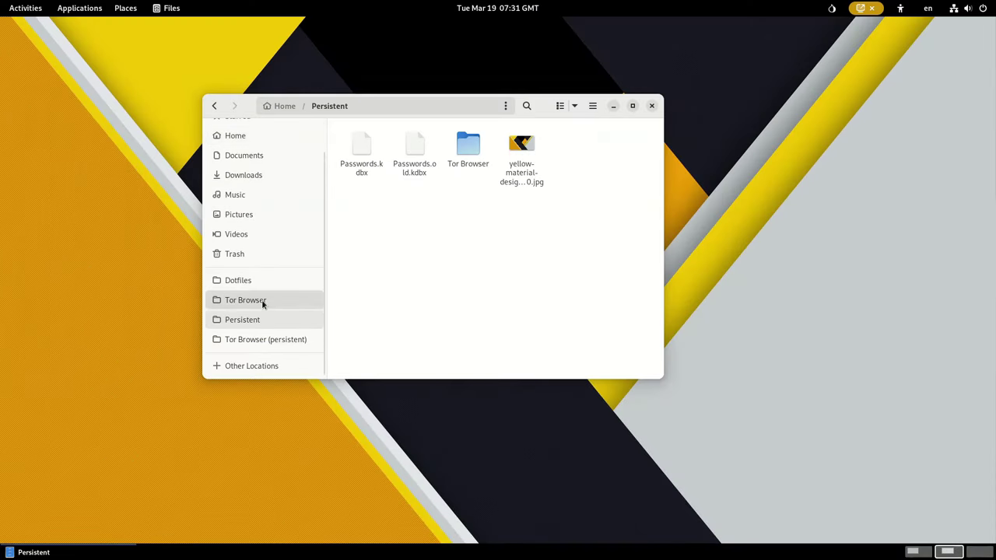
Look into the Tor Browser folder, return Home, and close the Files window.
click(263, 301)
click(263, 134)
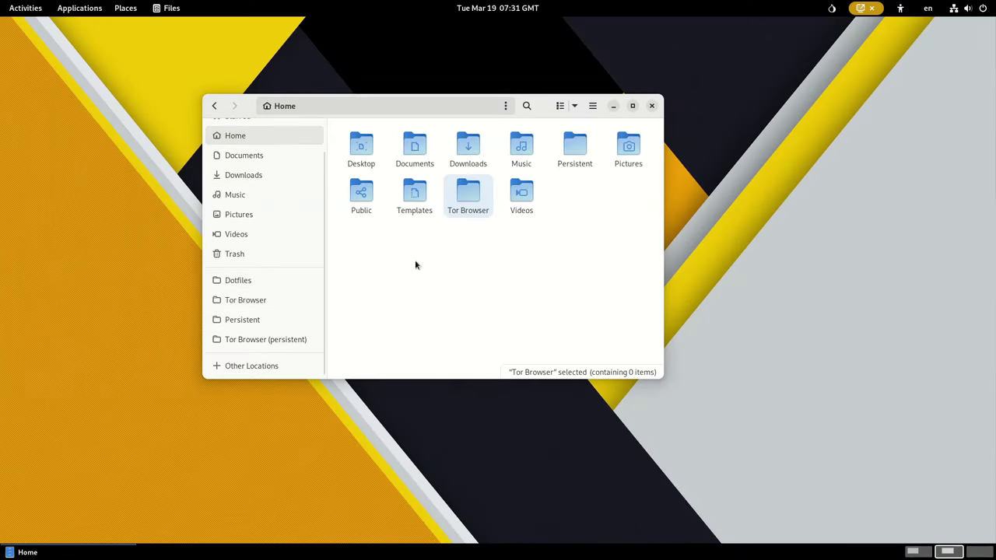
click(651, 107)
Check the clock calendar, accessibility options and keyboard input sources in the top bar.
click(517, 7)
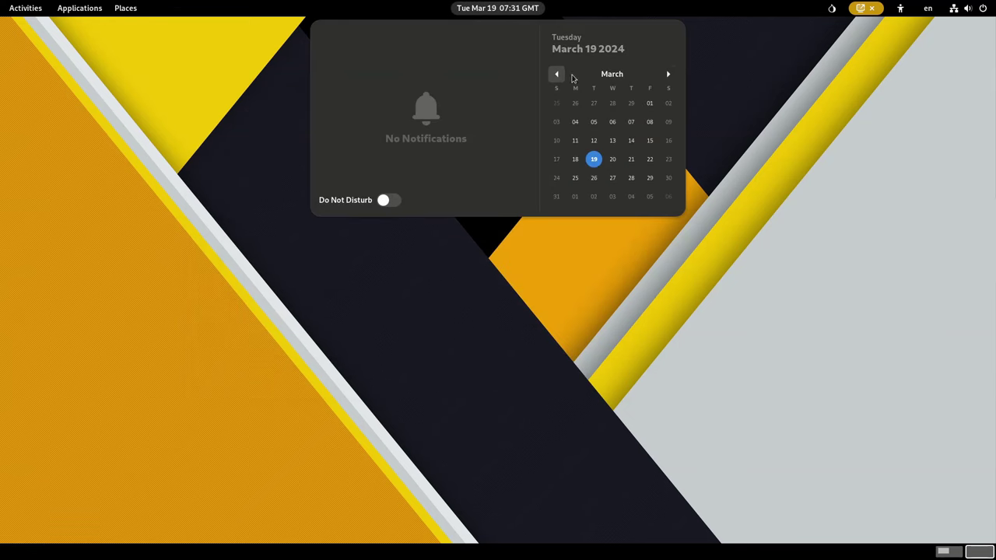
click(847, 55)
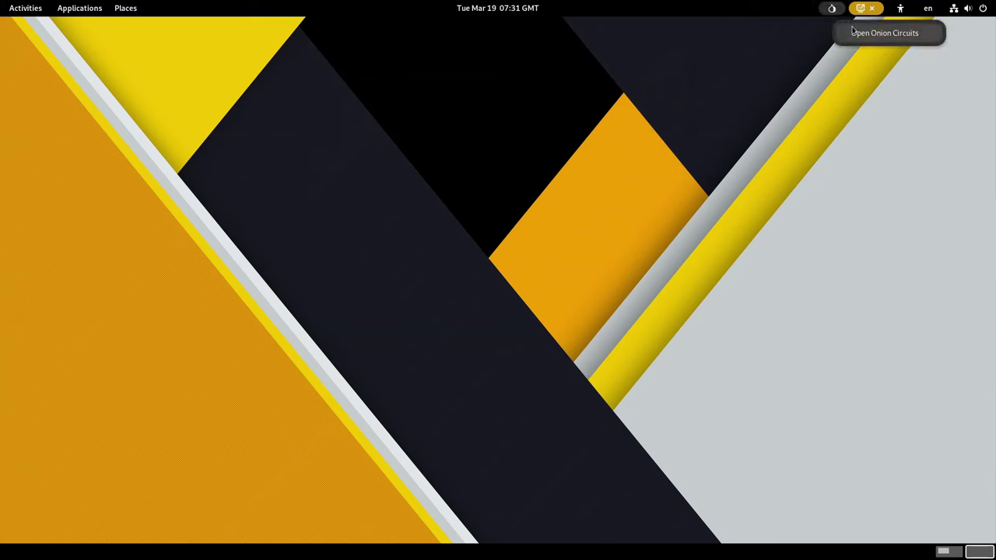
click(899, 8)
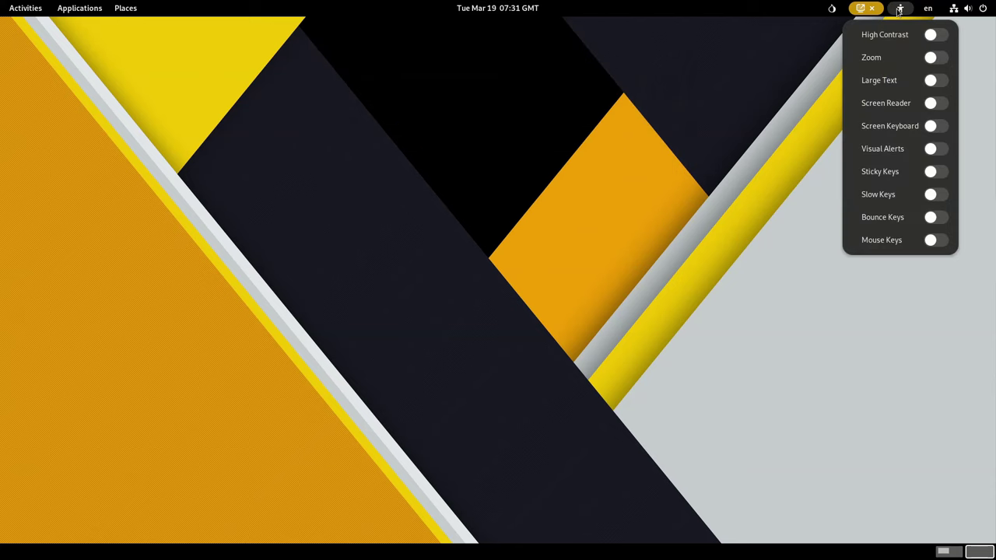
click(973, 37)
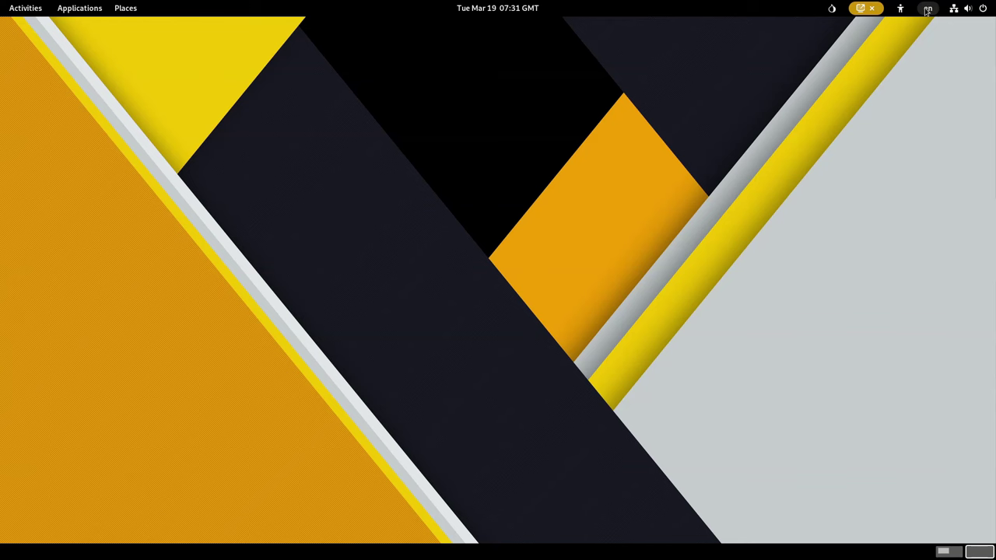
click(926, 10)
Expand and collapse the Sound Output, Ethernet and Wi-Fi lists in quick settings.
click(967, 9)
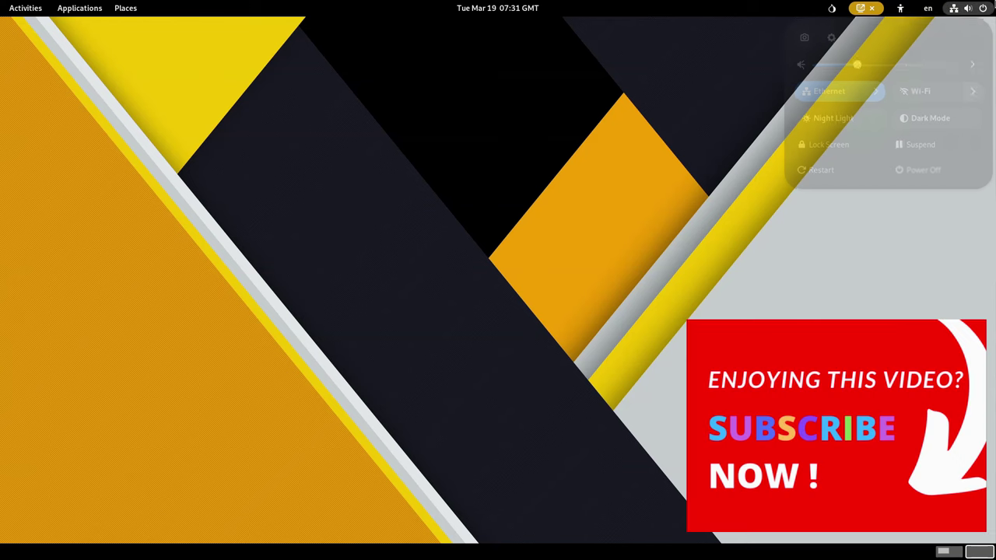
click(972, 67)
click(973, 67)
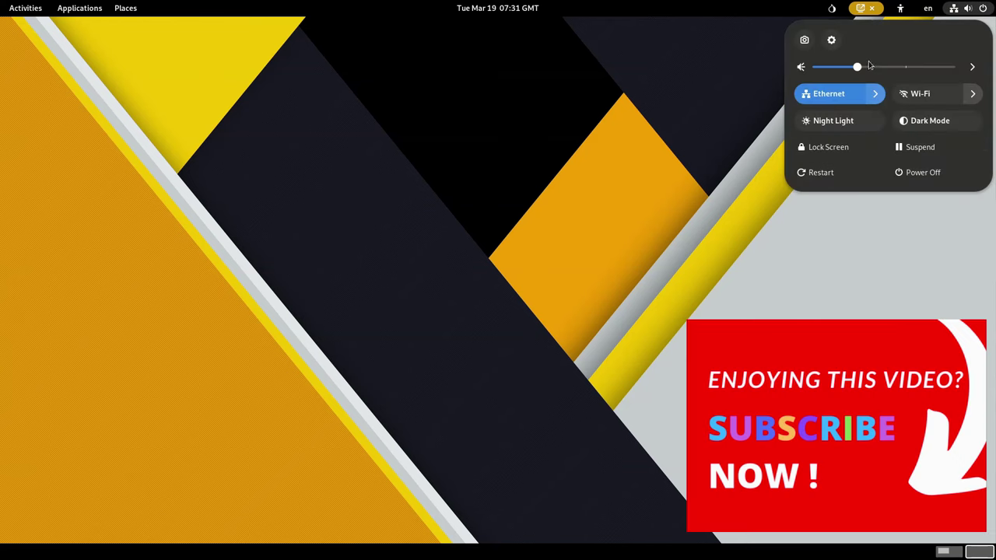
click(972, 66)
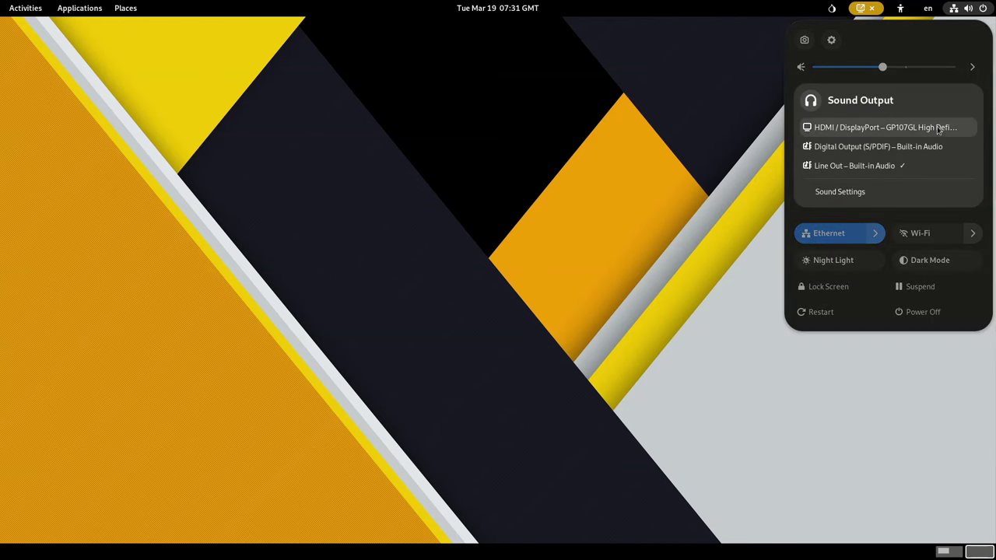
click(972, 68)
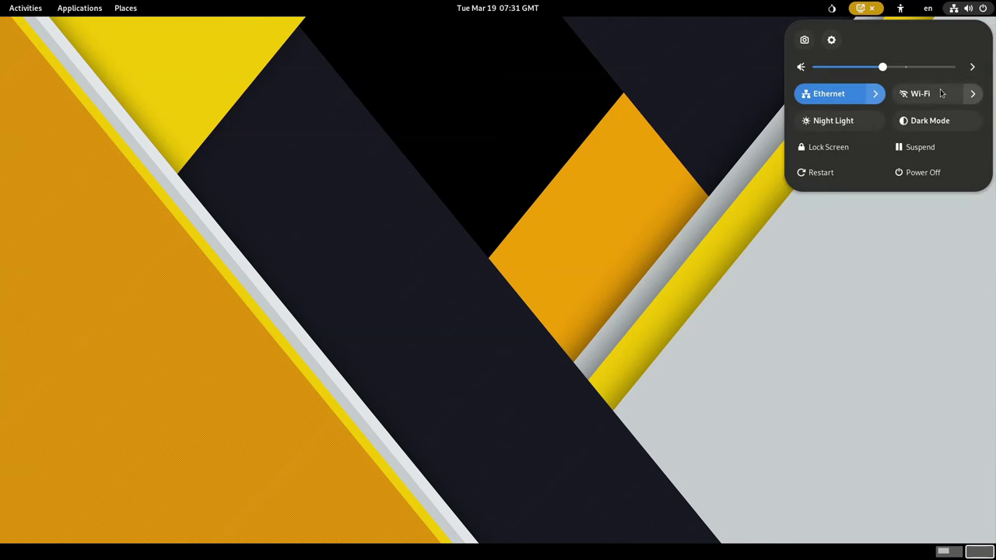
click(877, 95)
click(876, 94)
click(973, 94)
click(974, 95)
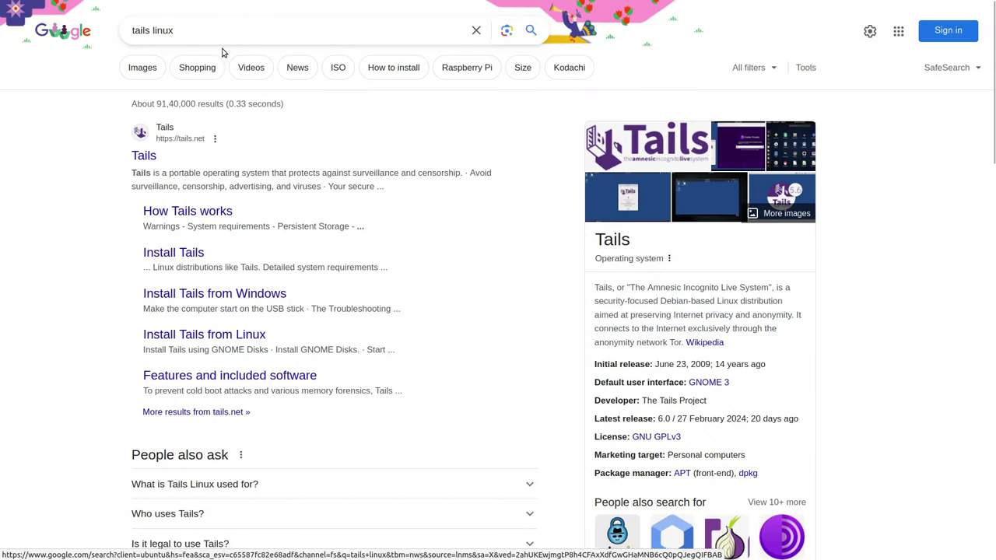
Open tails.net from the 'tails linux' results and scroll the Linux install guide to Download.
click(166, 17)
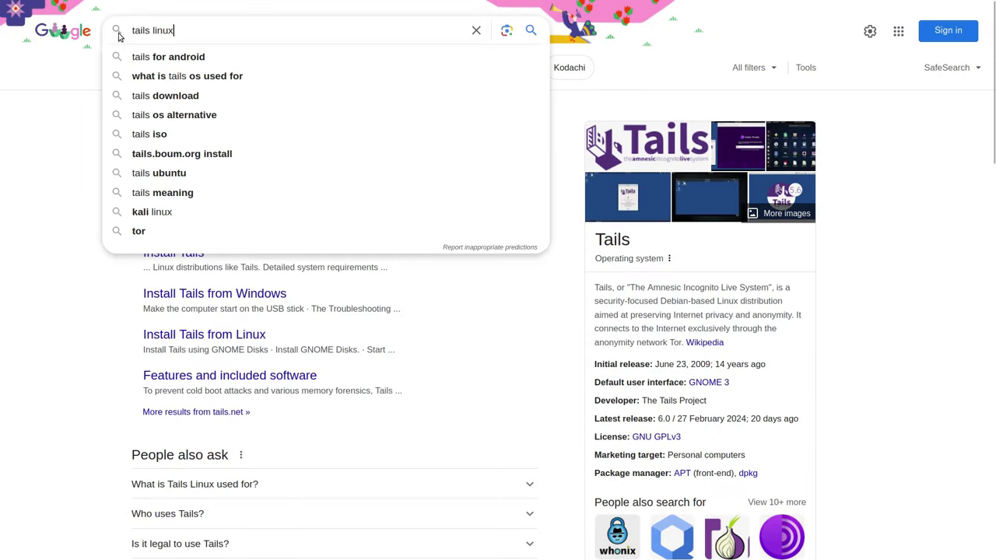
click(252, 82)
click(333, 168)
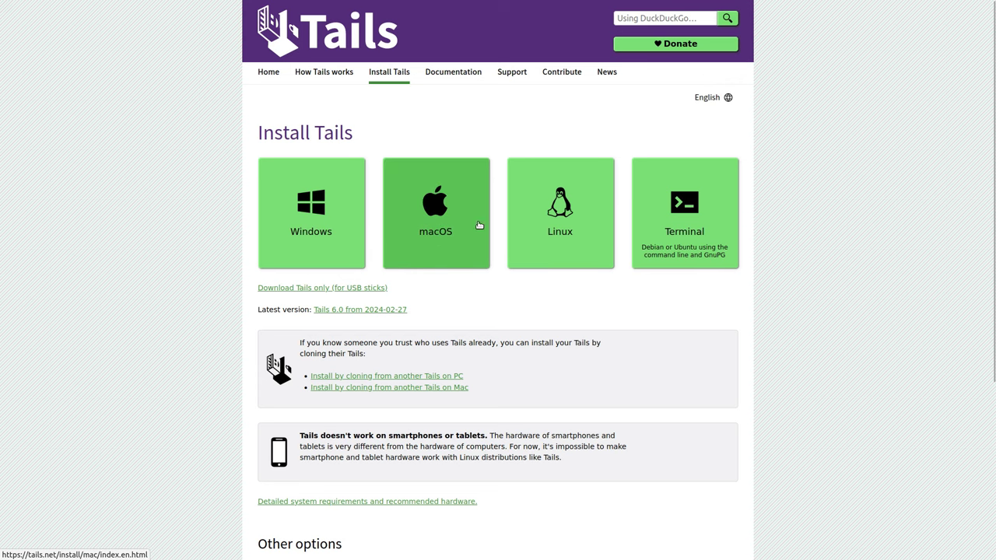
click(551, 214)
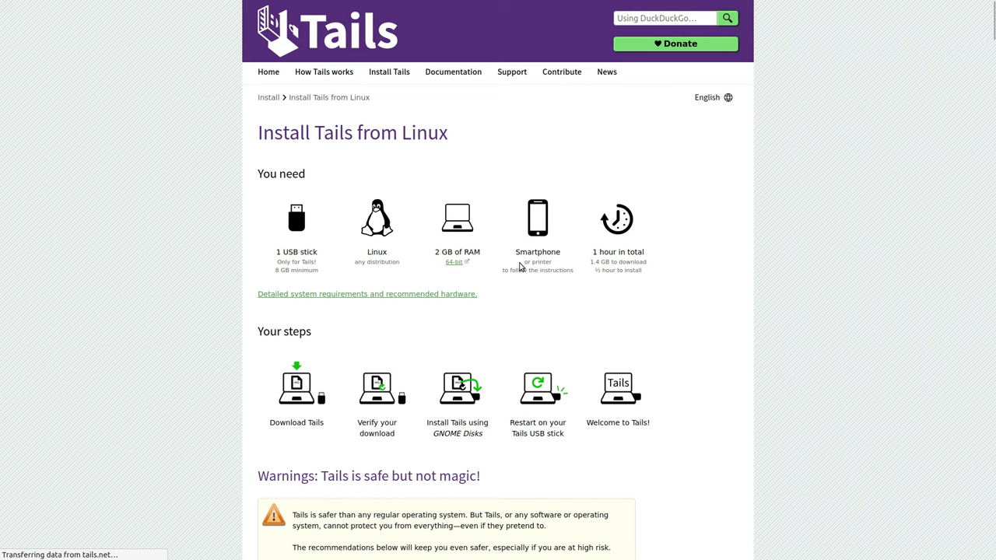
scroll(530, 342, down, 3)
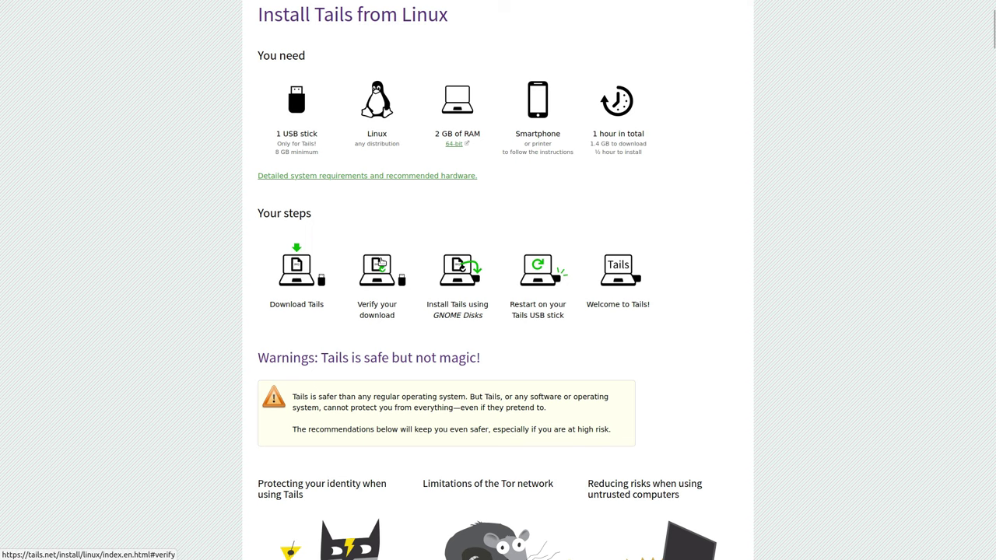
scroll(405, 287, down, 10)
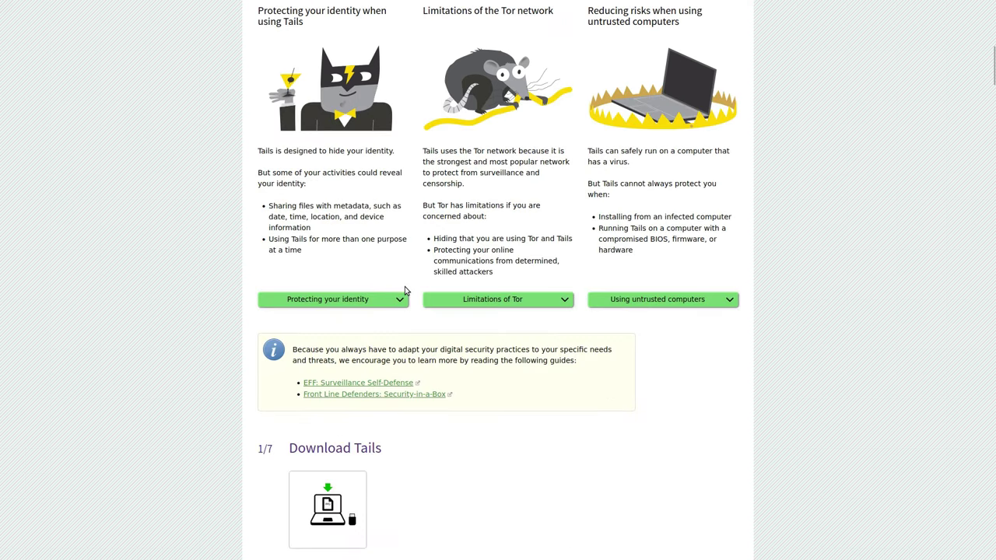
scroll(404, 291, down, 5)
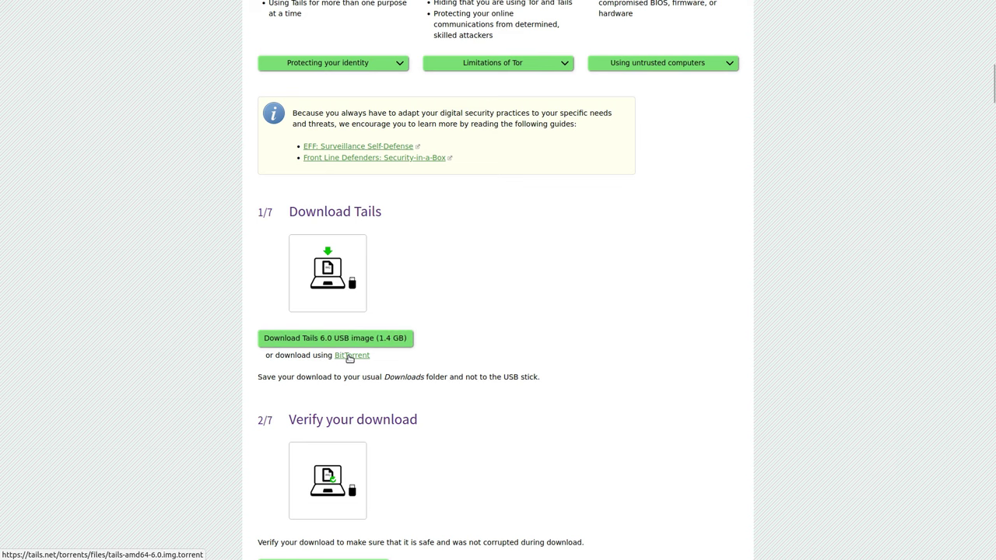
Write tails-amd64-6.0.img to the 31 GB USB drive with Disk Image Writer.
key(alt+Tab)
right_click(222, 113)
mouse_move(269, 140)
click(398, 141)
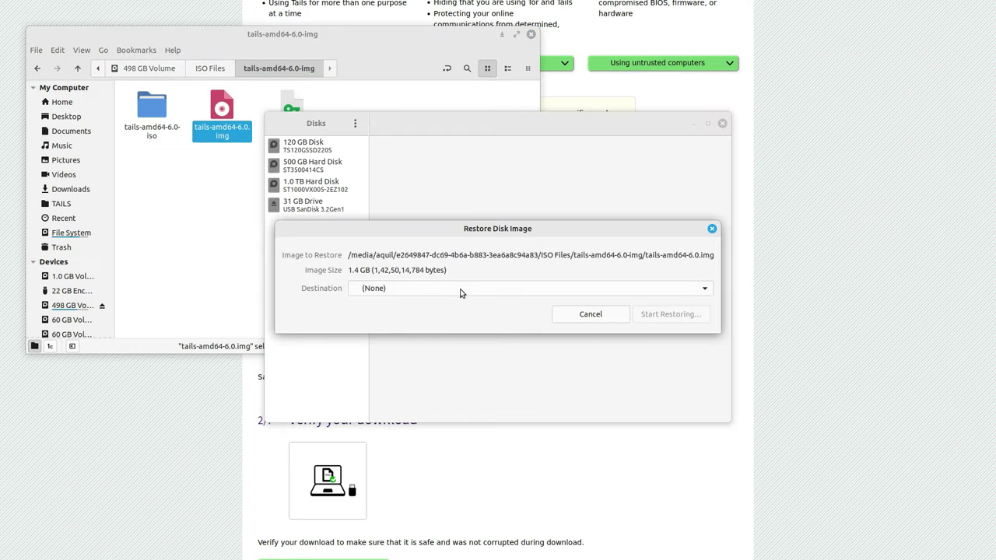
click(460, 293)
click(659, 349)
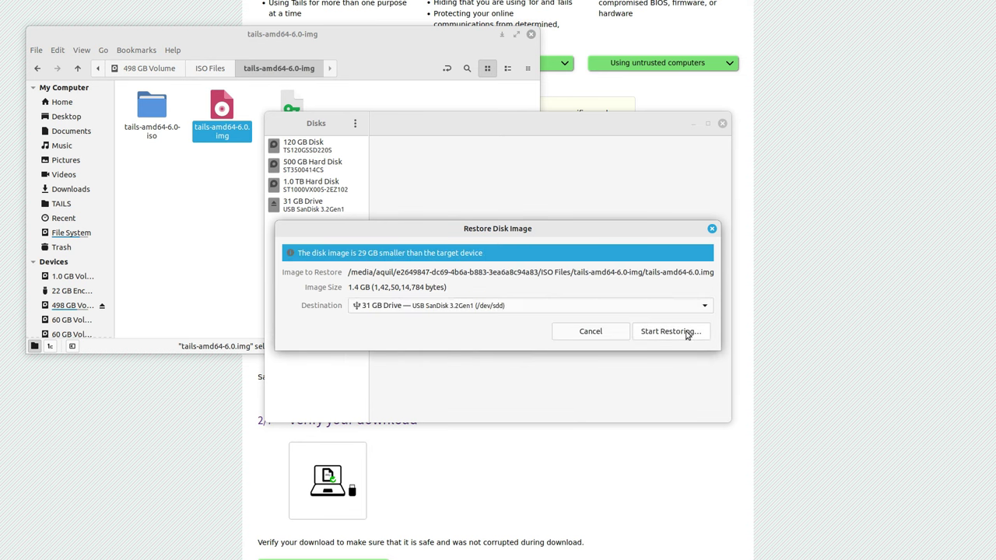
click(674, 333)
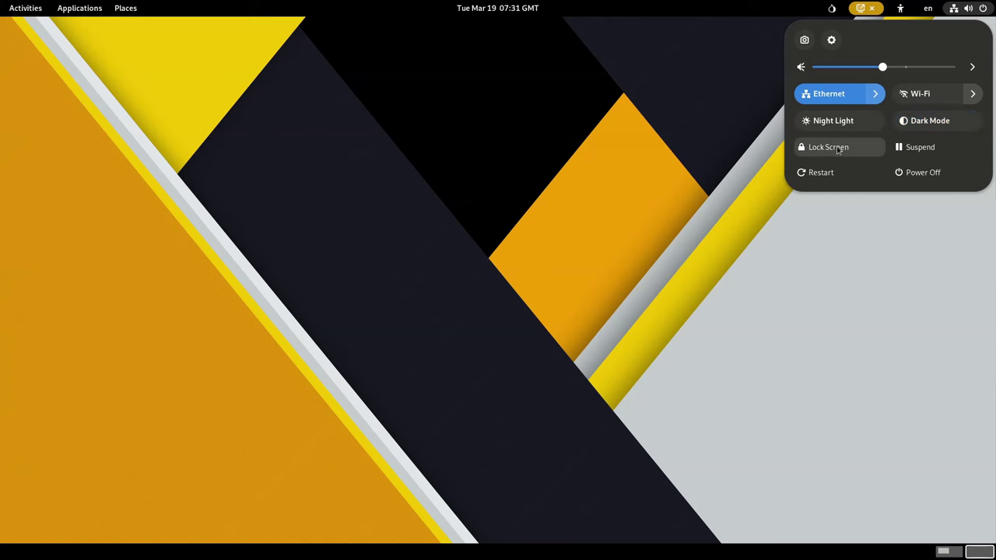
Open the screenshot tool, switch between Selection and Screen, enlarge the area, then close it without capturing.
click(908, 243)
click(955, 6)
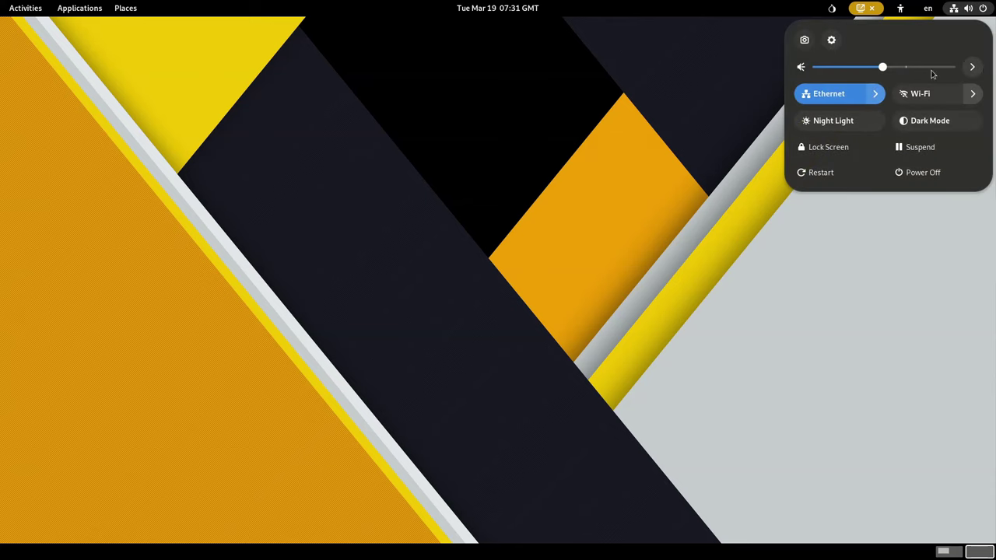
click(804, 40)
drag(543, 257, 494, 197)
click(497, 467)
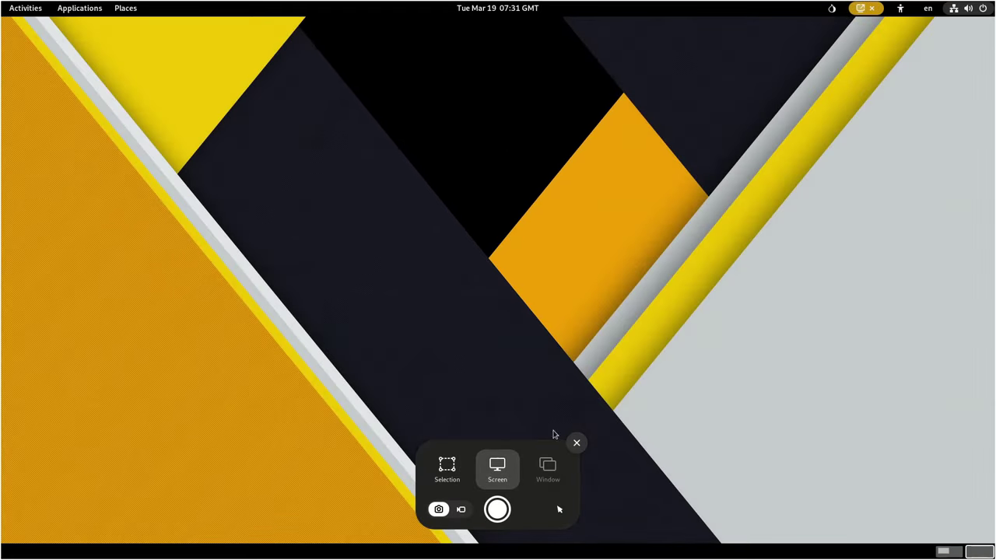
click(447, 467)
drag(489, 233, 586, 325)
click(577, 443)
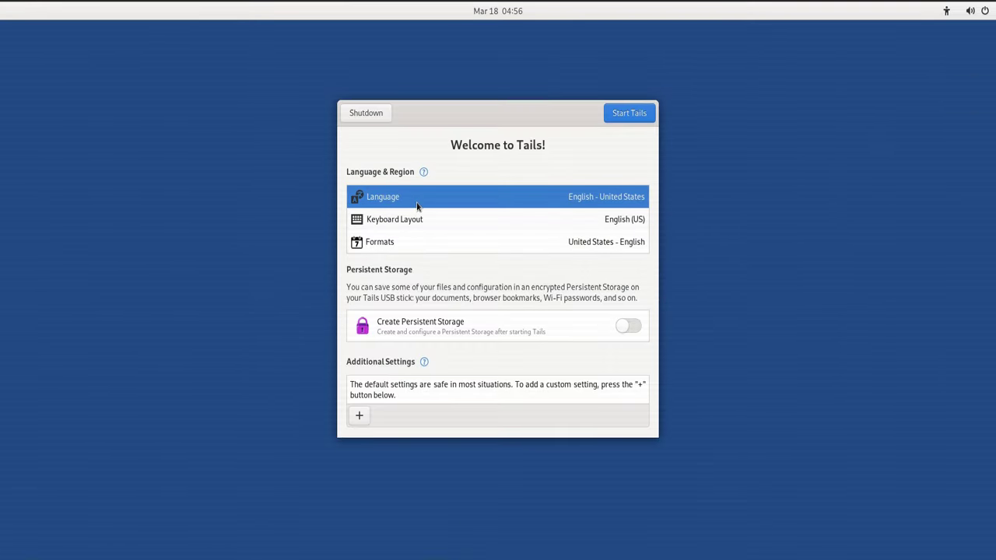
click(417, 204)
click(417, 204)
click(415, 193)
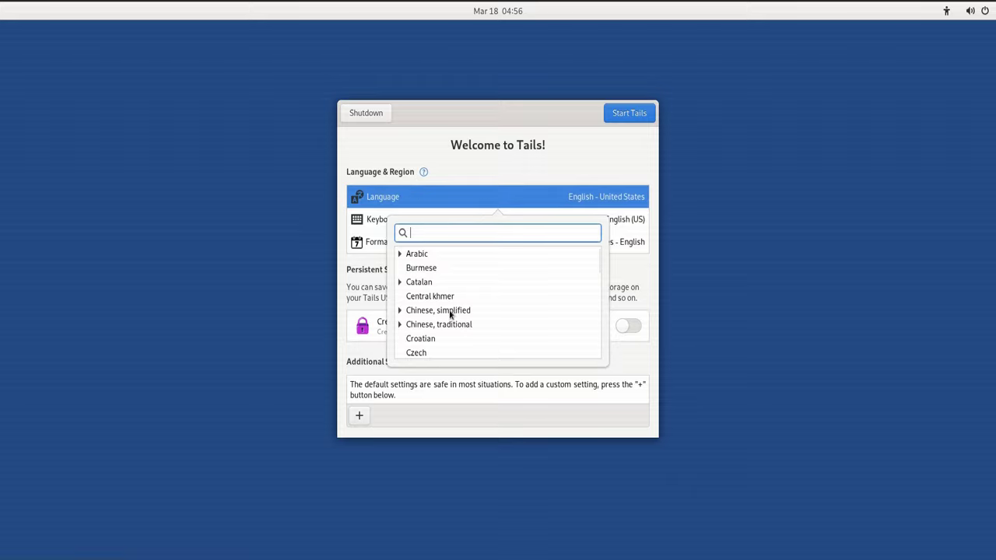
text(hindi)
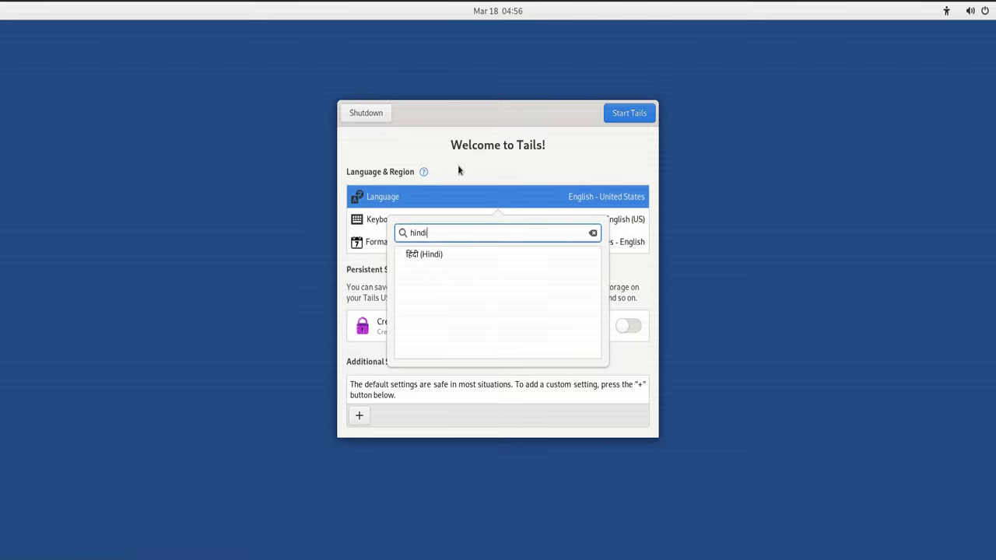
click(458, 171)
click(426, 217)
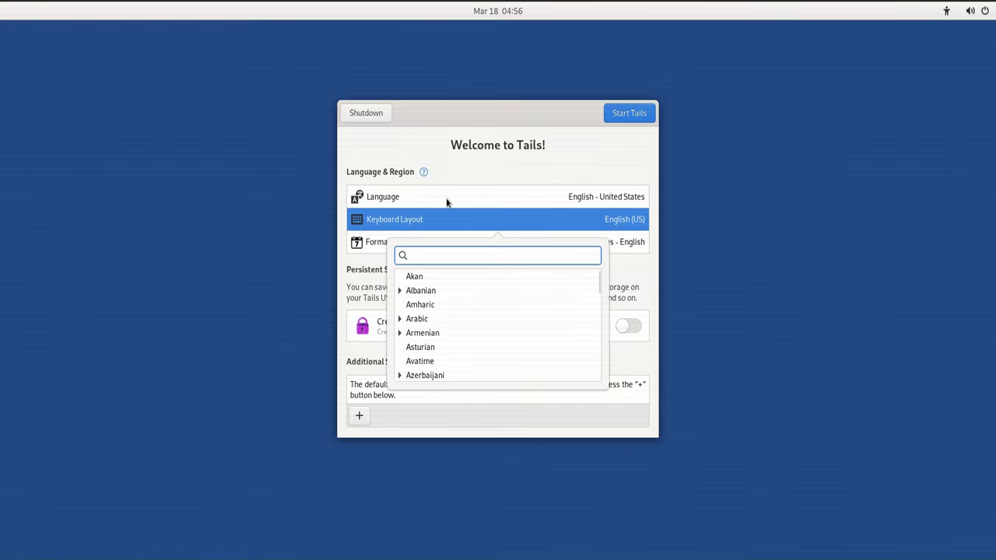
click(436, 201)
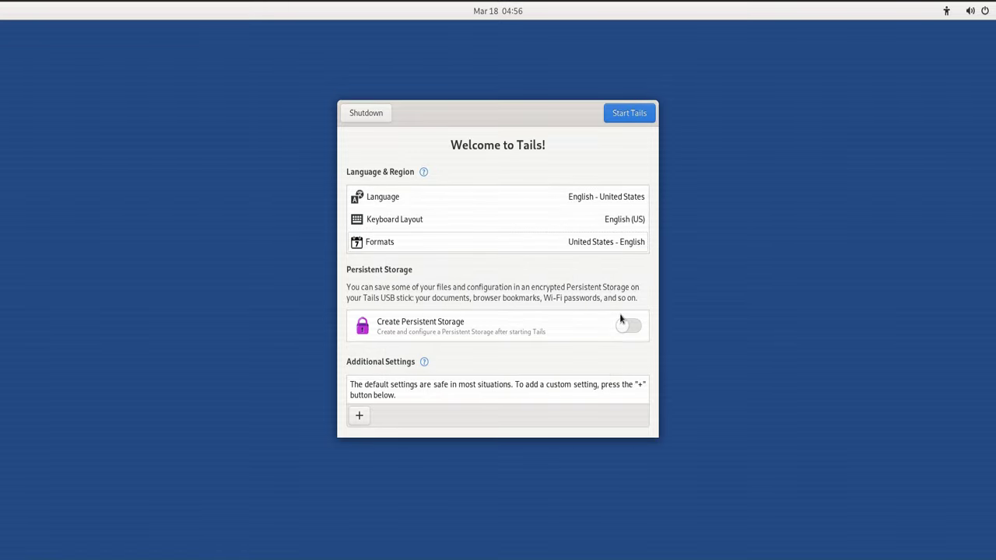
Review the Administration Password, MAC Address Anonymization, Offline Mode, Unsafe Browser and Network Connection settings without adding any.
click(359, 417)
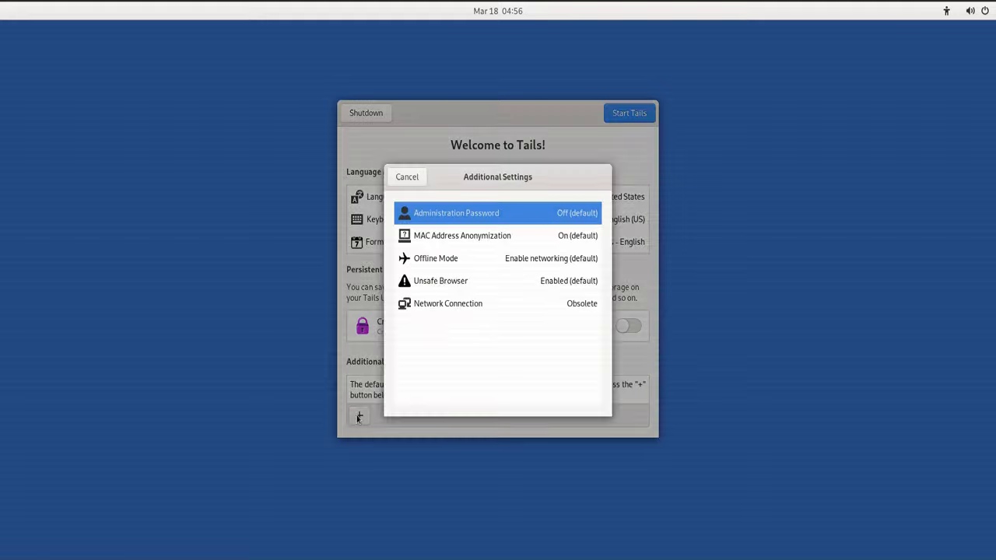
click(492, 224)
click(547, 179)
click(491, 238)
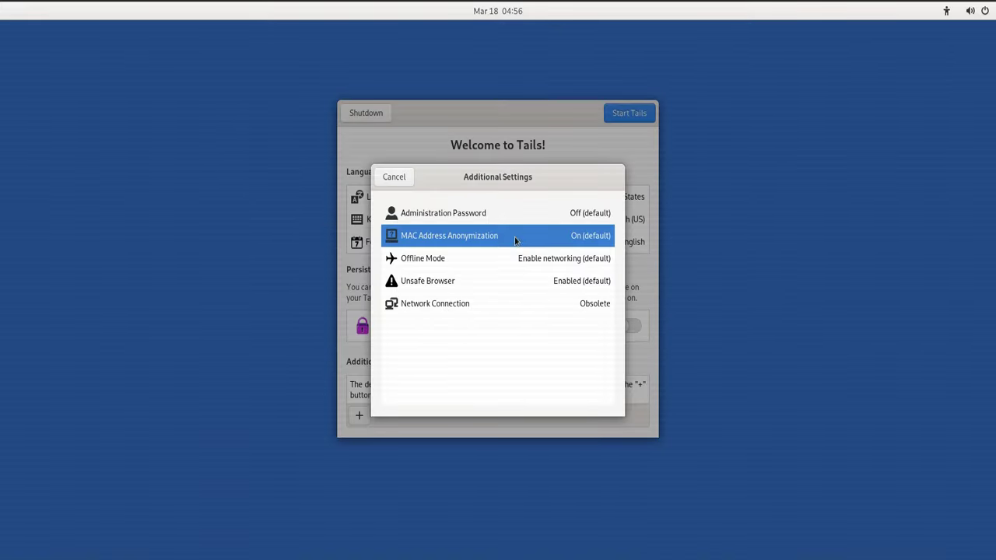
click(470, 258)
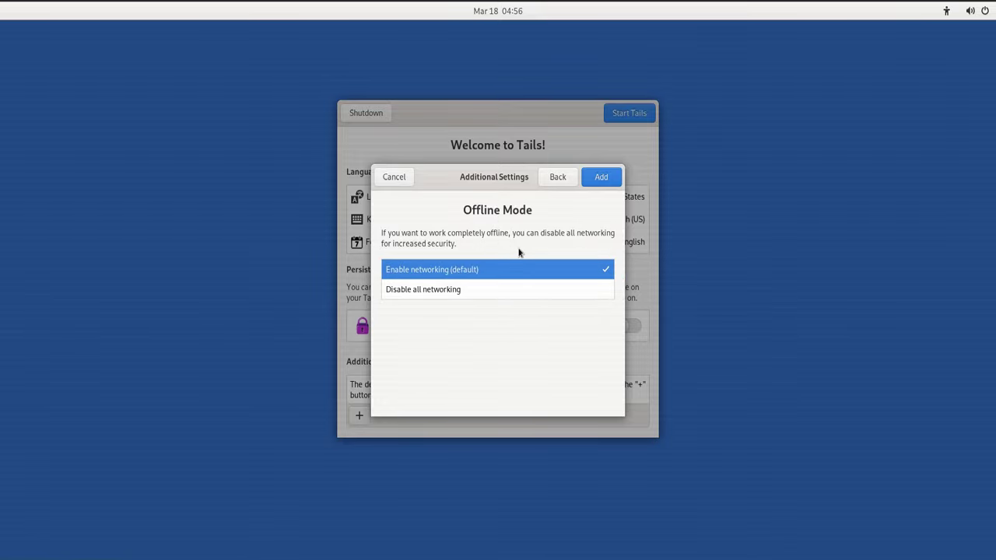
click(565, 180)
click(445, 282)
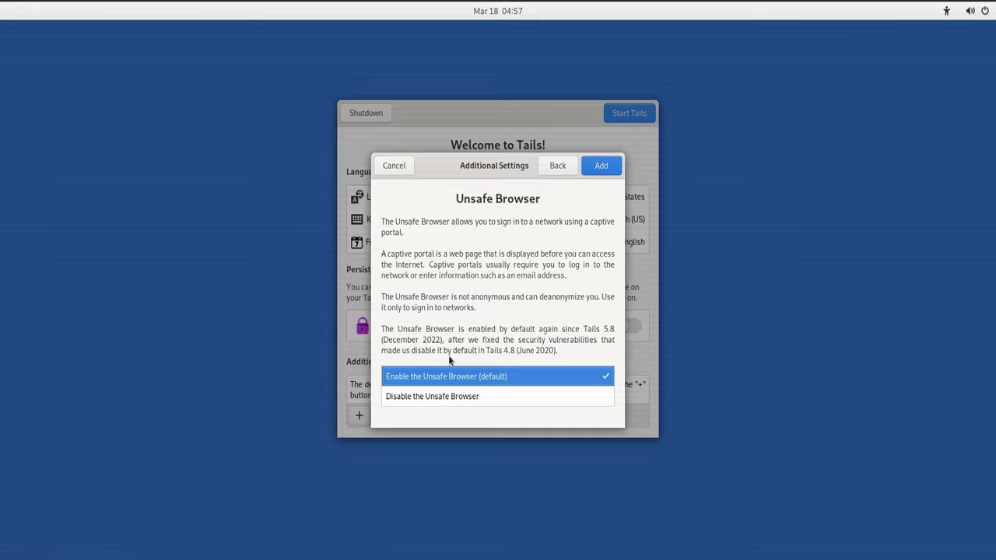
click(559, 165)
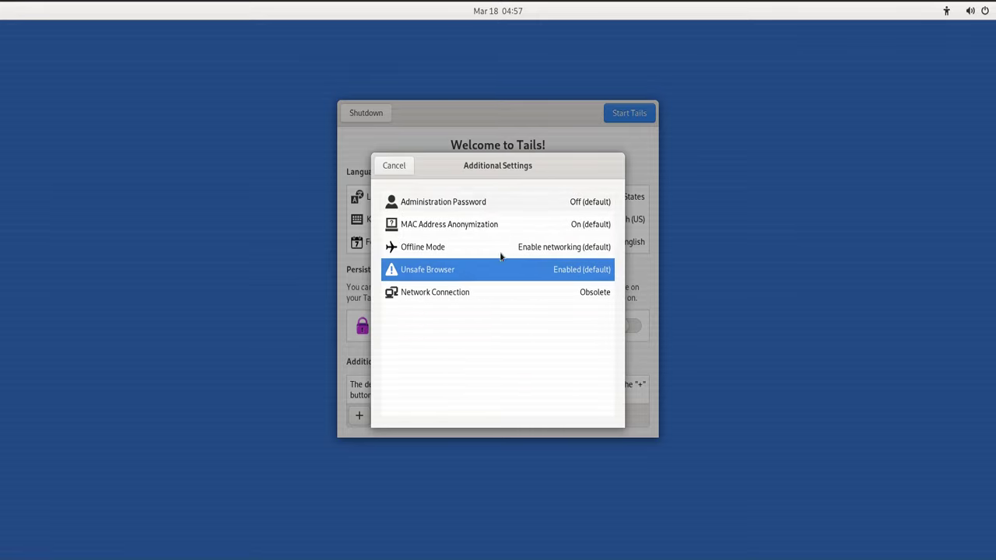
click(463, 291)
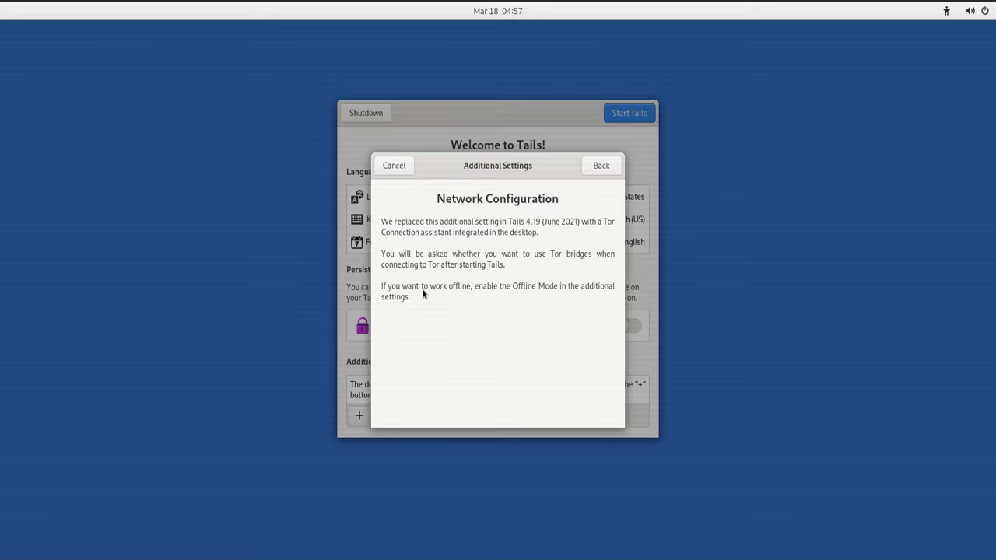
click(600, 167)
Cancel the additional settings, then launch About Tails and Additional Software from the app grid.
click(398, 169)
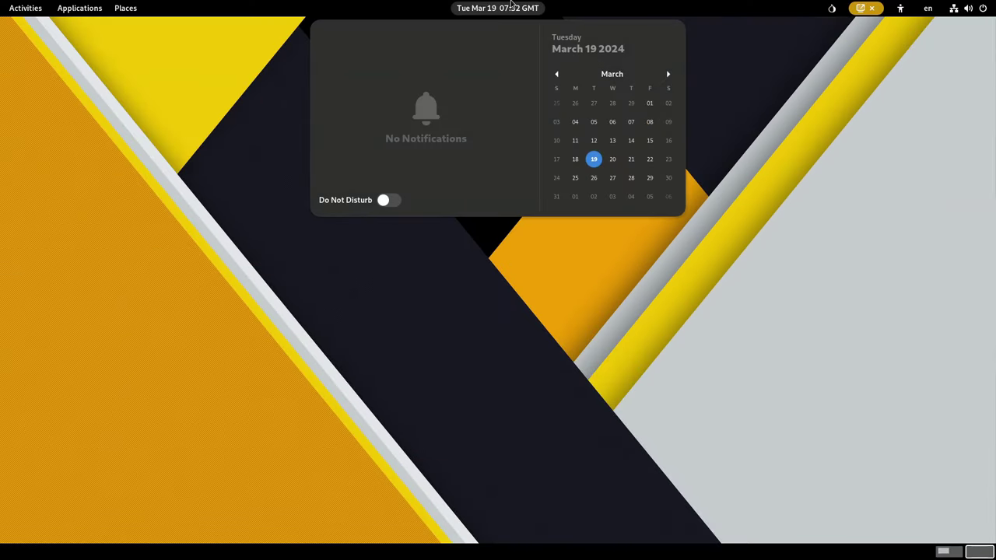
click(660, 184)
key(super)
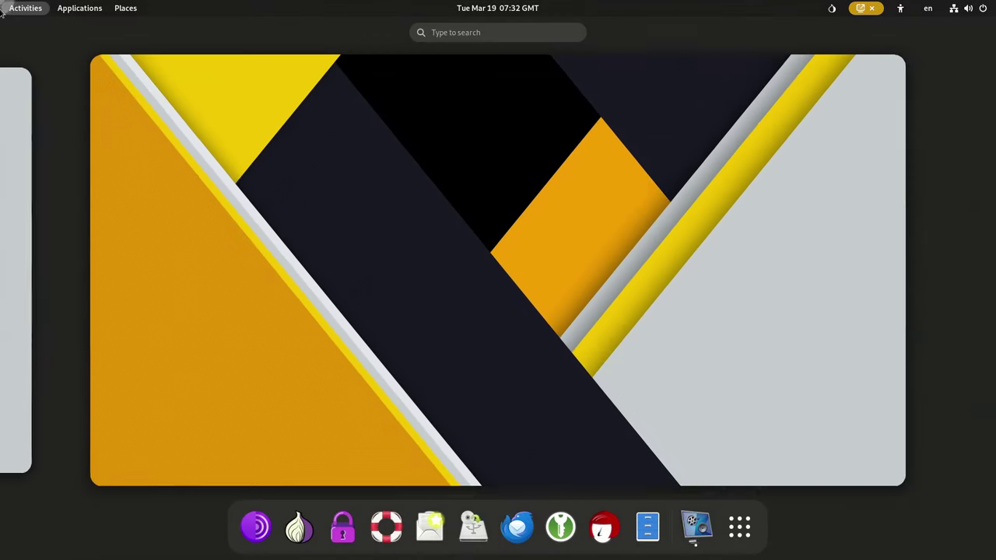
click(736, 527)
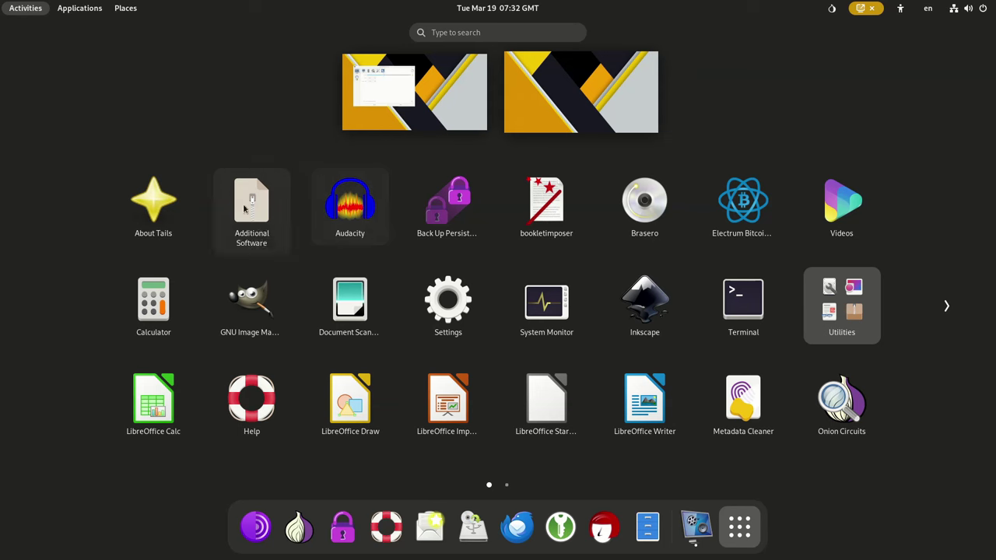
click(178, 204)
drag(196, 50, 343, 115)
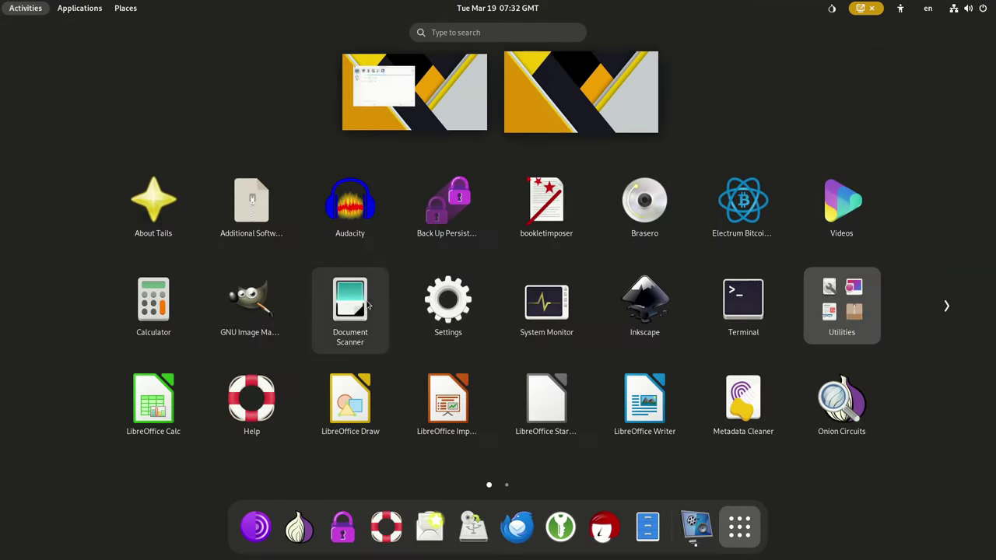
click(253, 225)
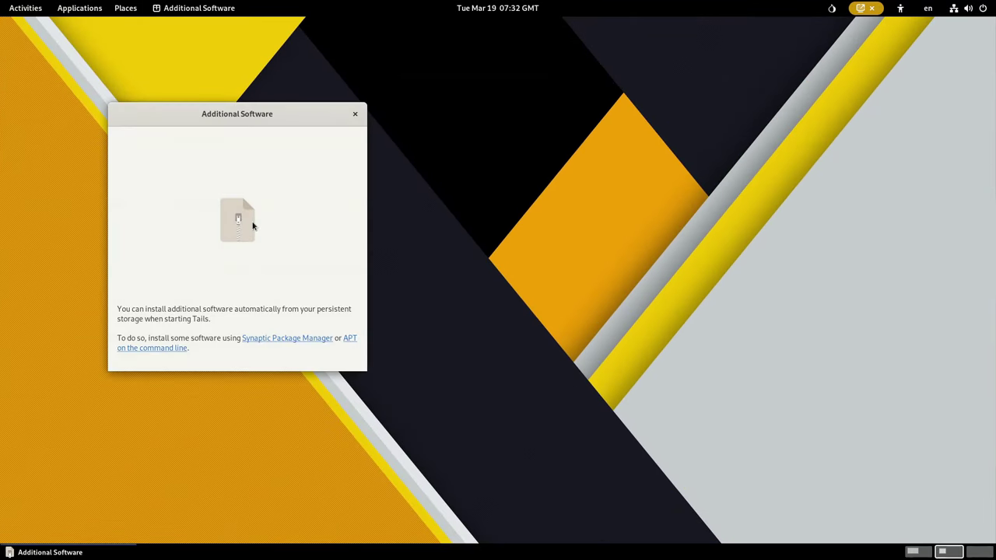
Launch Synaptic Package Manager from Additional Software and enter the administration password.
drag(216, 128, 338, 134)
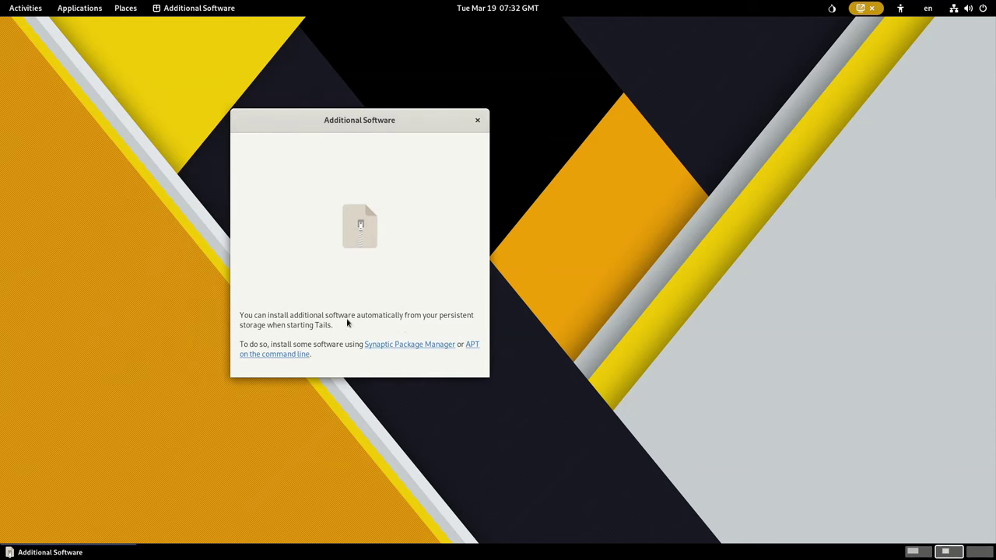
click(374, 346)
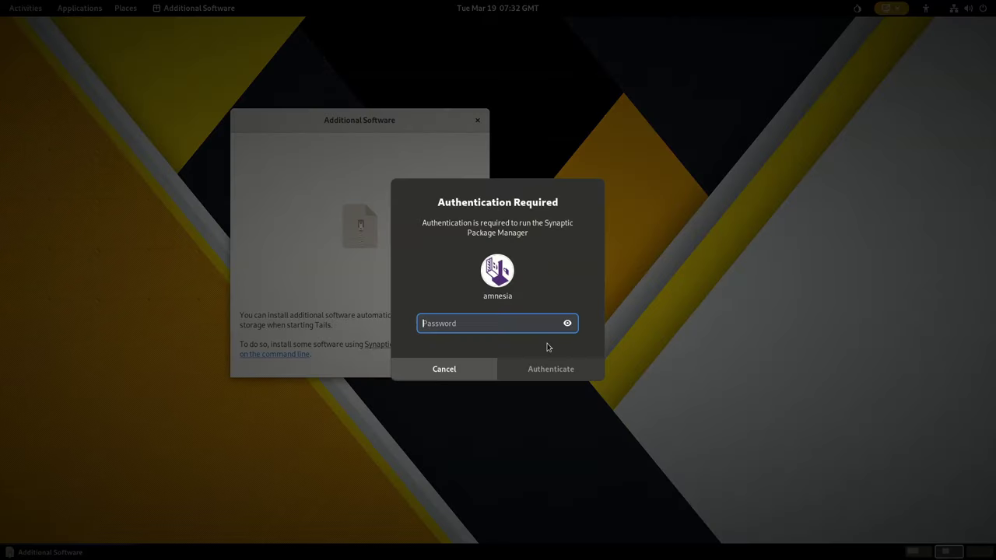
text(a)
key(Return)
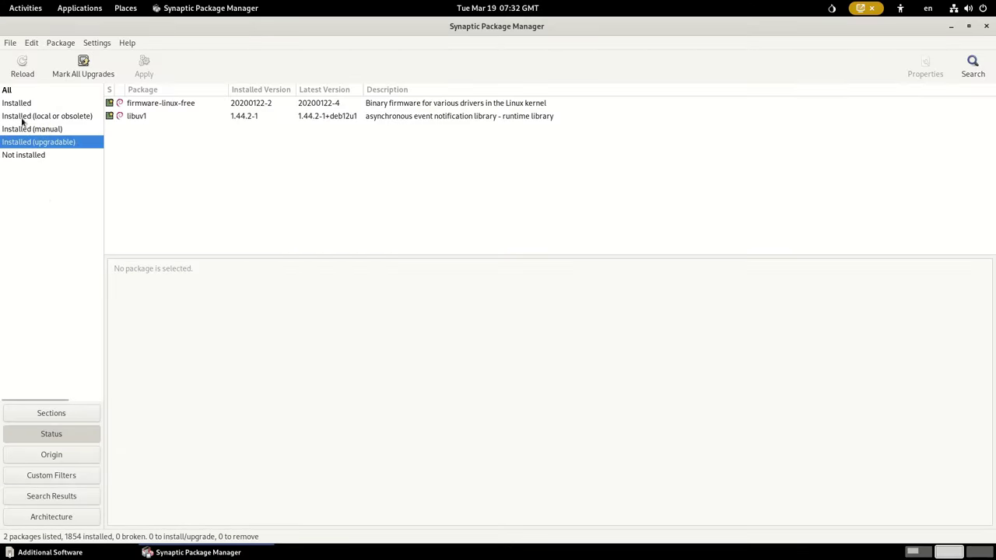
Show all packages and read the 0ad package description.
click(20, 92)
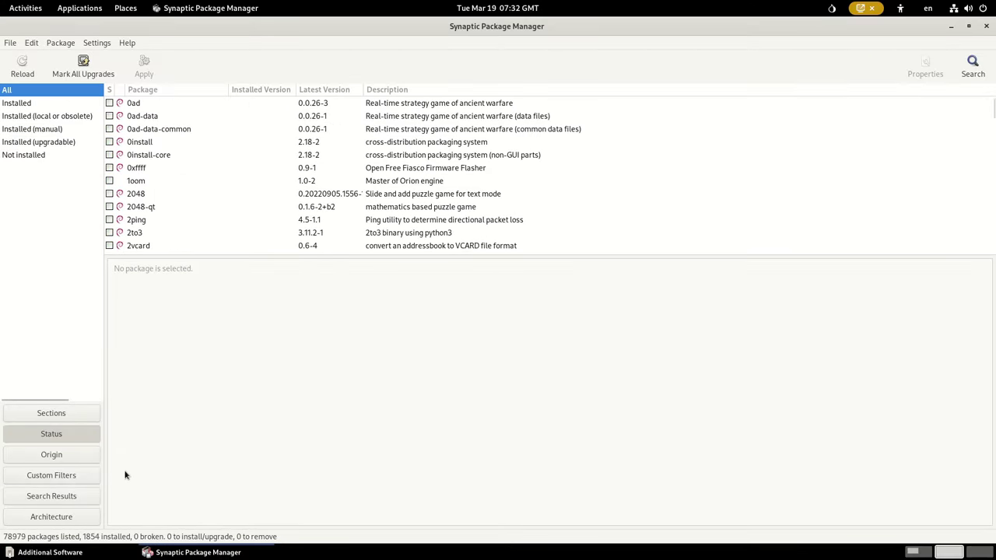
click(129, 105)
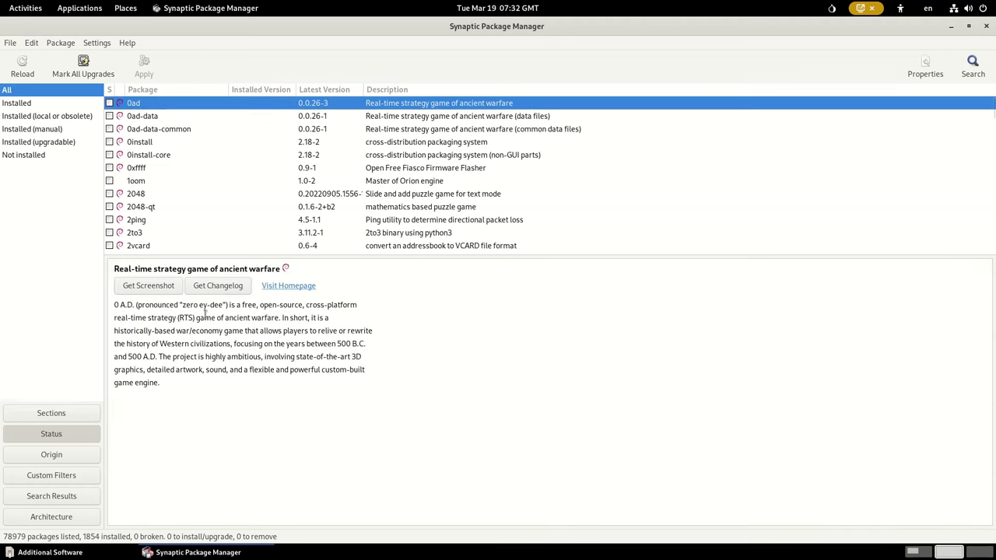
double_click(254, 318)
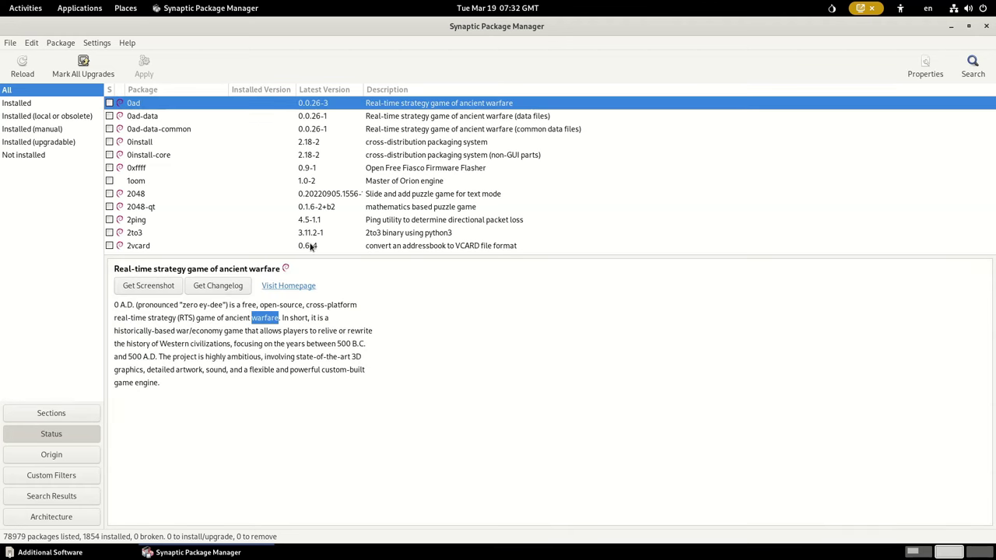
Search for 'openshot' and click through the openshot, openshot-doc and libopenshot packages.
click(972, 65)
text(openshot)
key(Return)
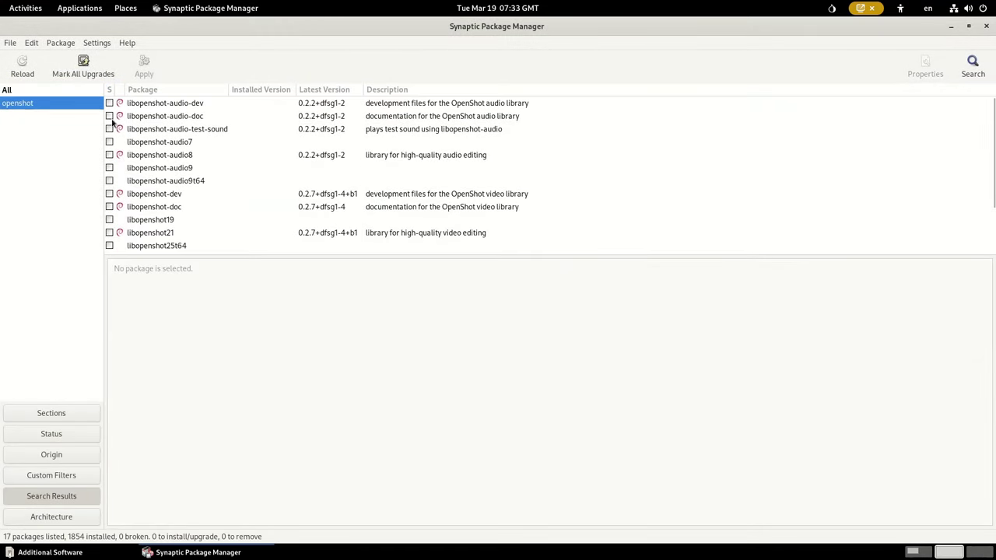
scroll(202, 228, down, 3)
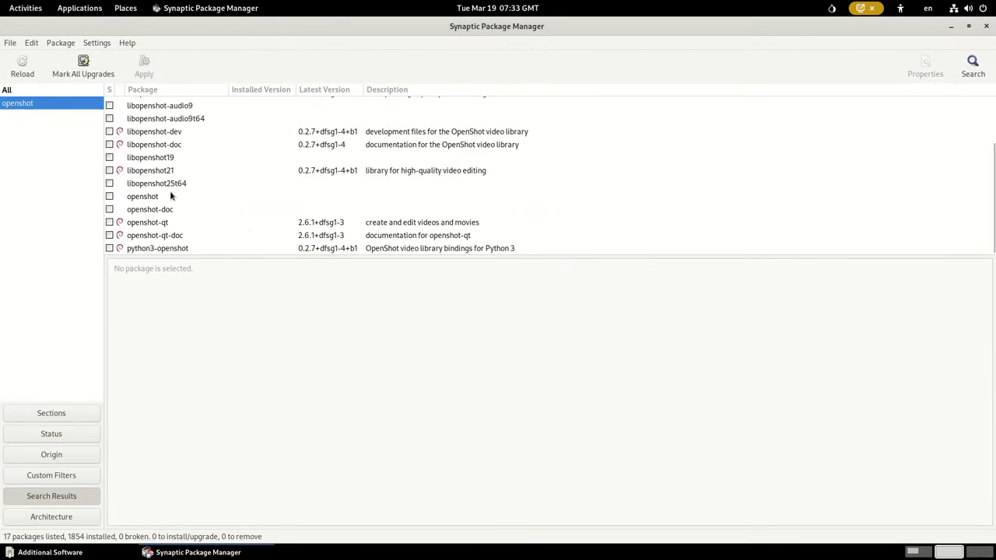
click(170, 195)
click(167, 209)
click(162, 199)
click(172, 208)
click(177, 196)
click(171, 183)
click(166, 171)
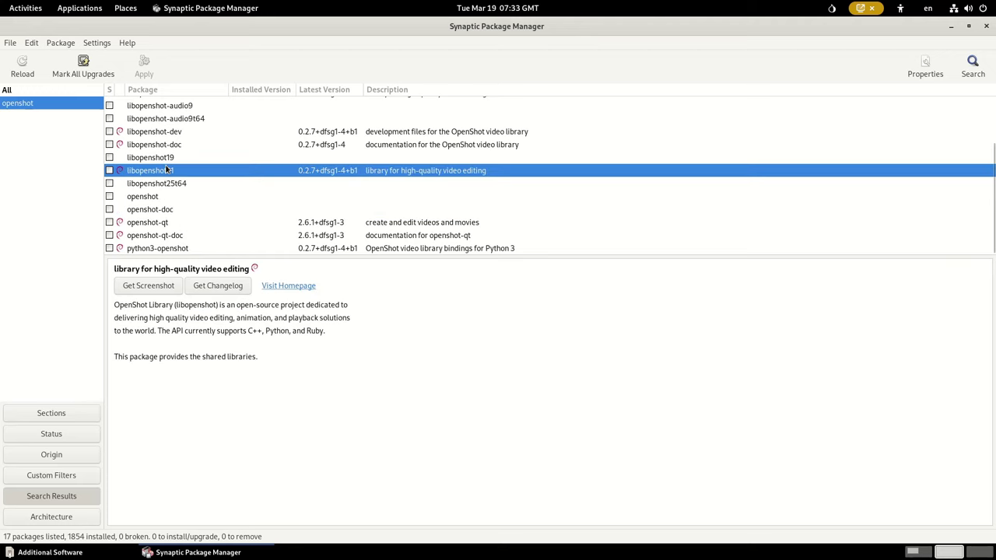
Read the description of the openshot-qt video editor package.
click(191, 225)
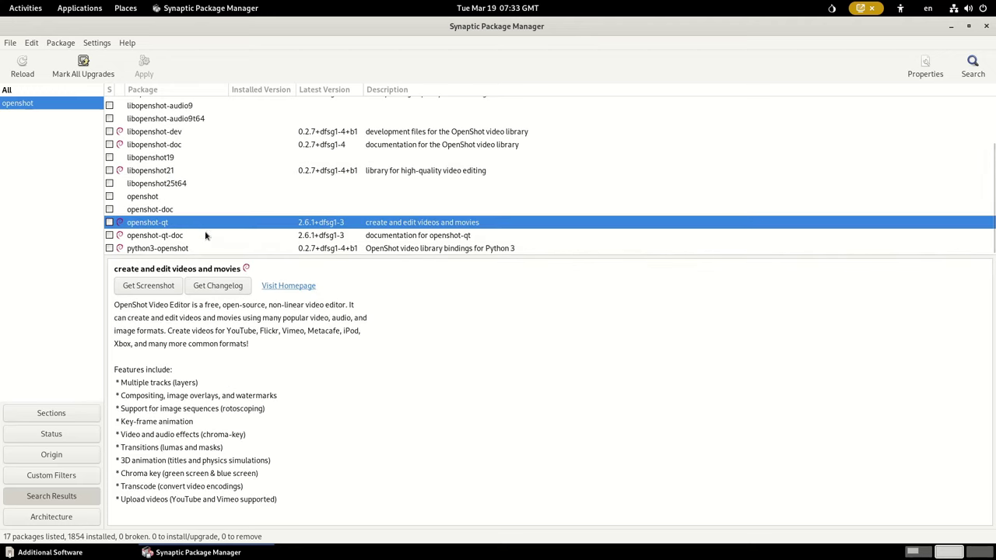
triple_click(168, 308)
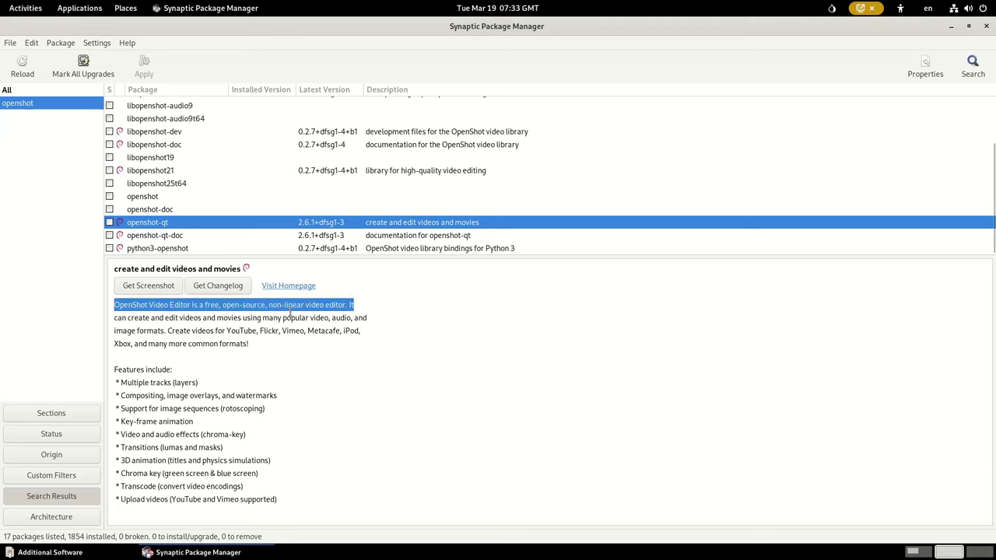
double_click(199, 344)
click(166, 226)
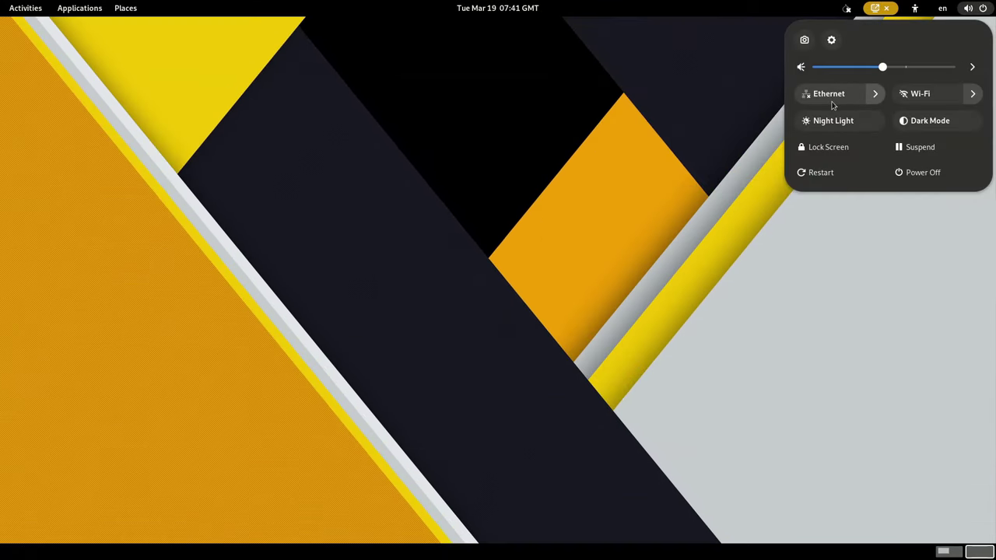
Enable wired Ethernet, add MAC Address Anonymization set to Don't anonymize, and start Tails.
click(829, 96)
click(791, 350)
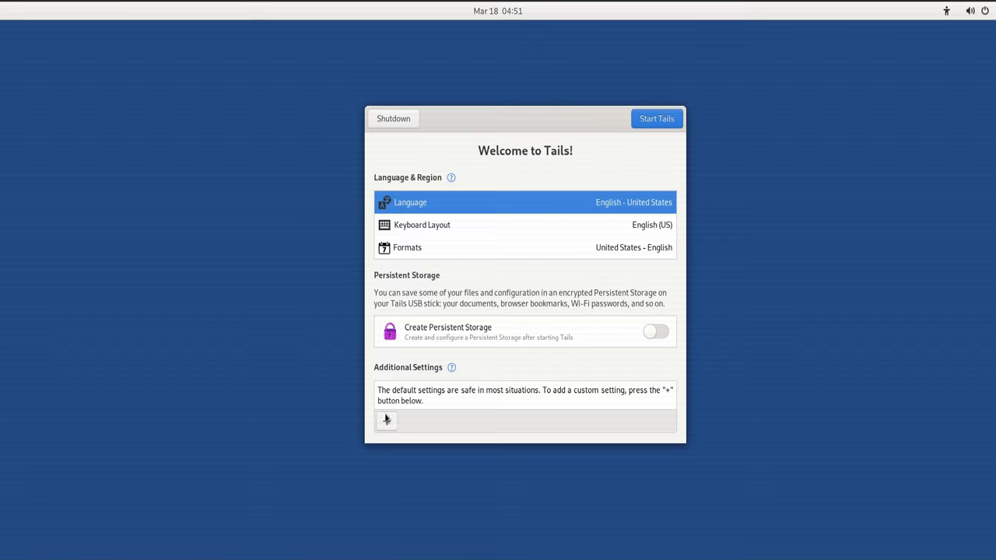
click(386, 420)
click(525, 242)
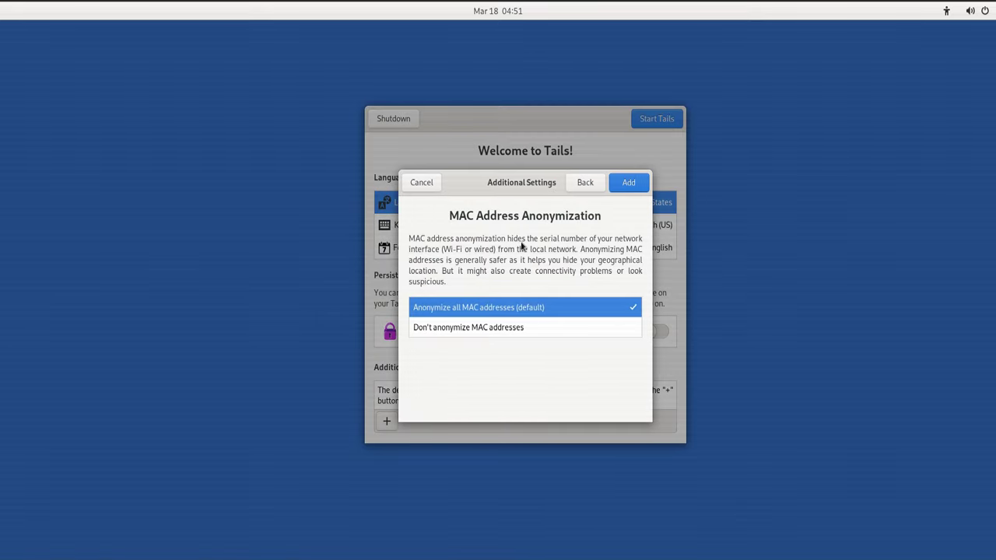
click(465, 327)
click(638, 185)
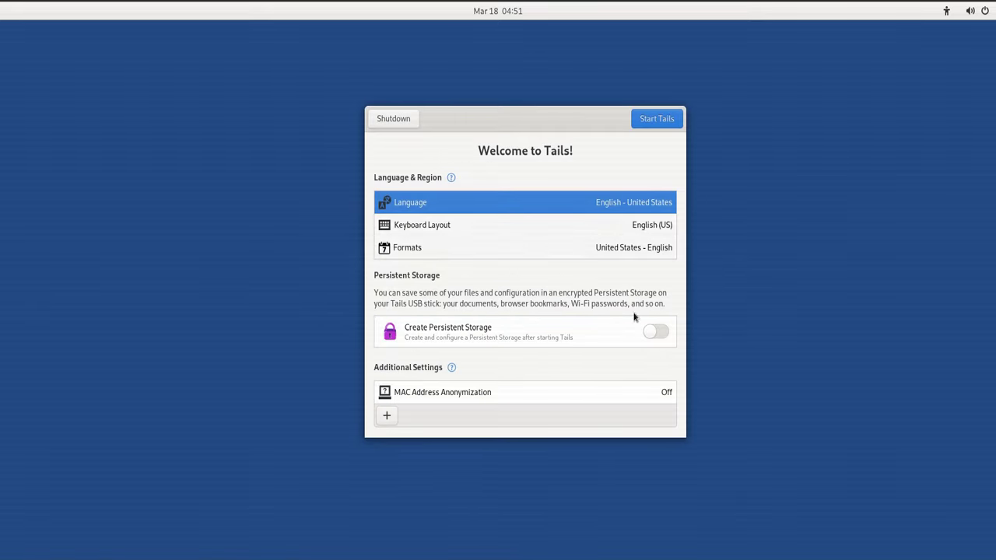
click(663, 119)
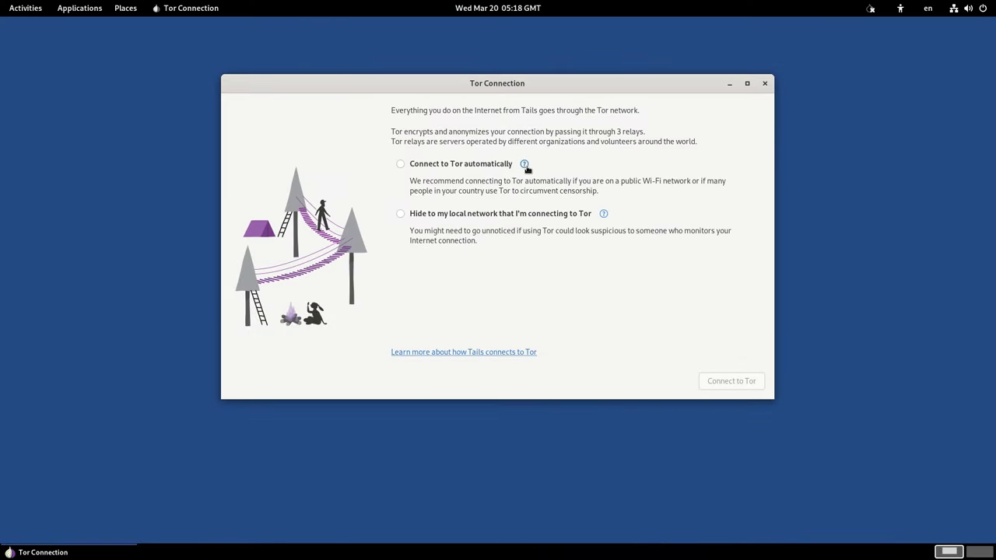
Choose 'Connect to Tor automatically' instead of hiding Tor use, and start the Tor connection.
click(524, 163)
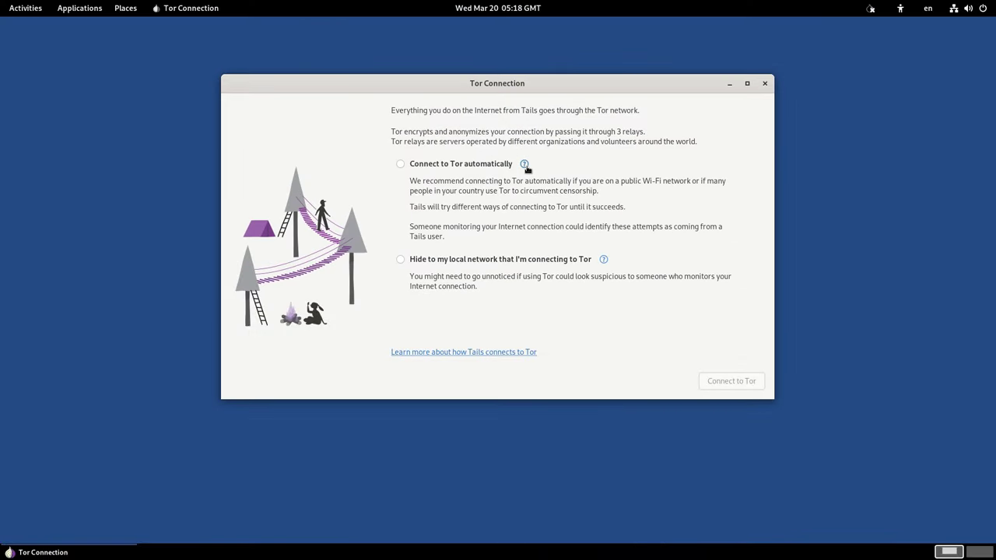
click(400, 163)
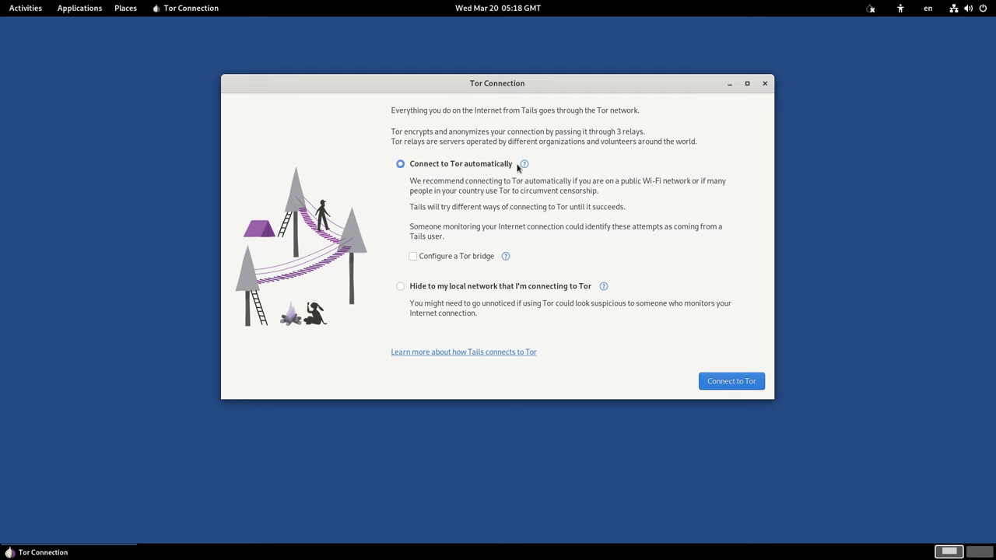
click(532, 287)
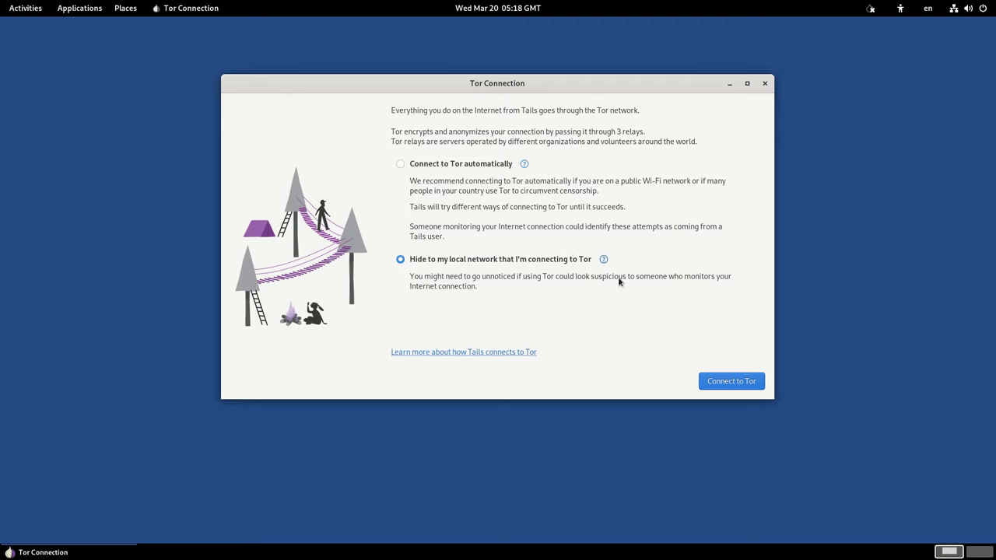
click(495, 165)
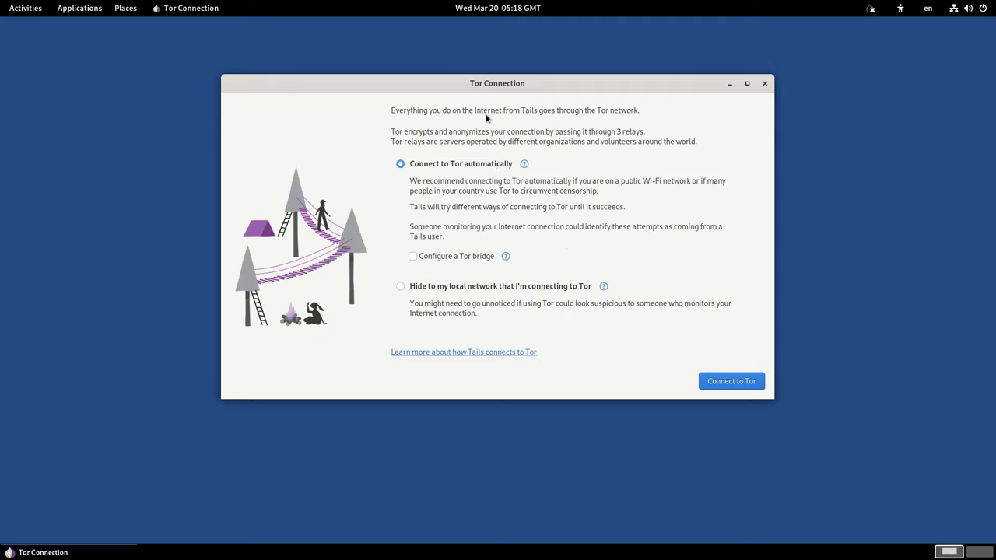
click(748, 384)
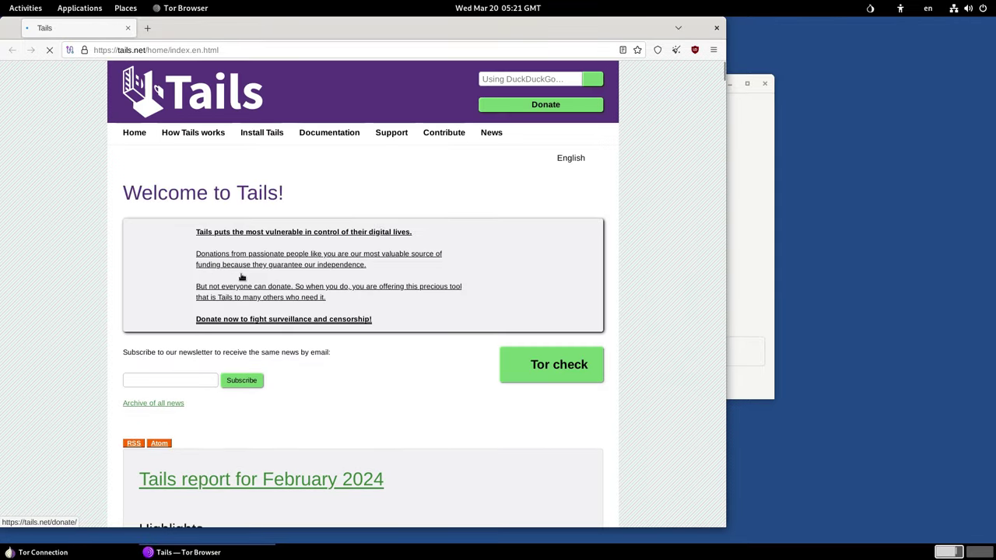
Request a new Tor circuit for check.torproject.org, then restart Tor Browser with a New Identity.
click(70, 50)
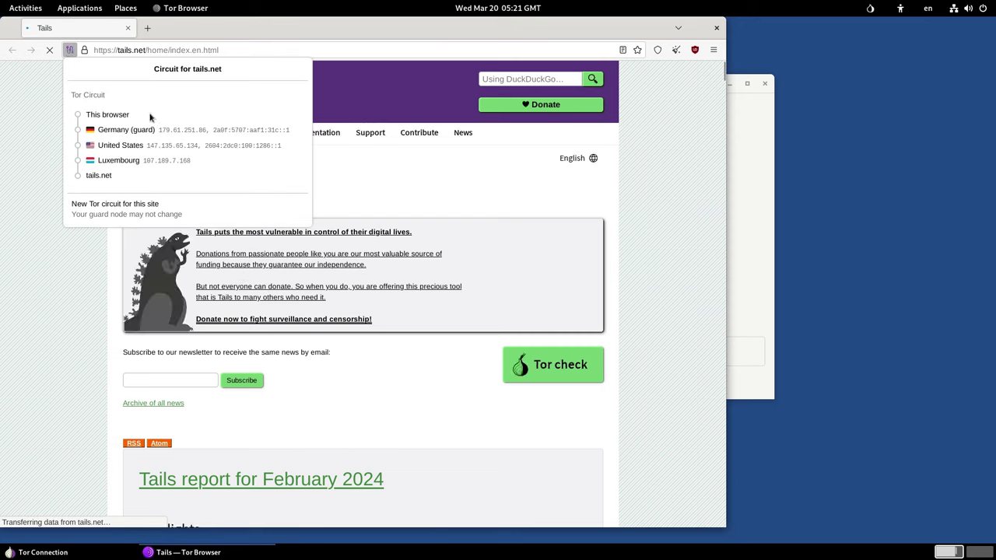
click(393, 199)
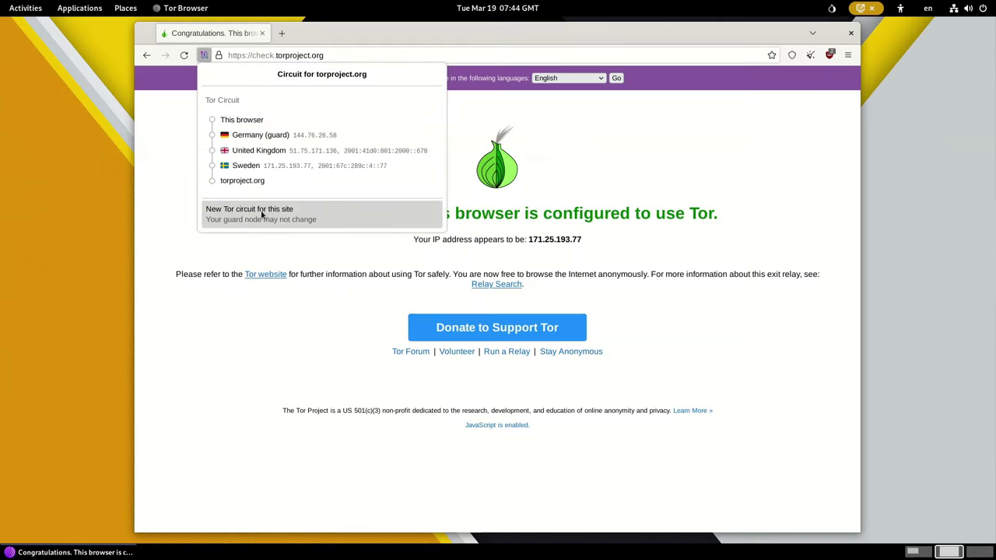
click(262, 216)
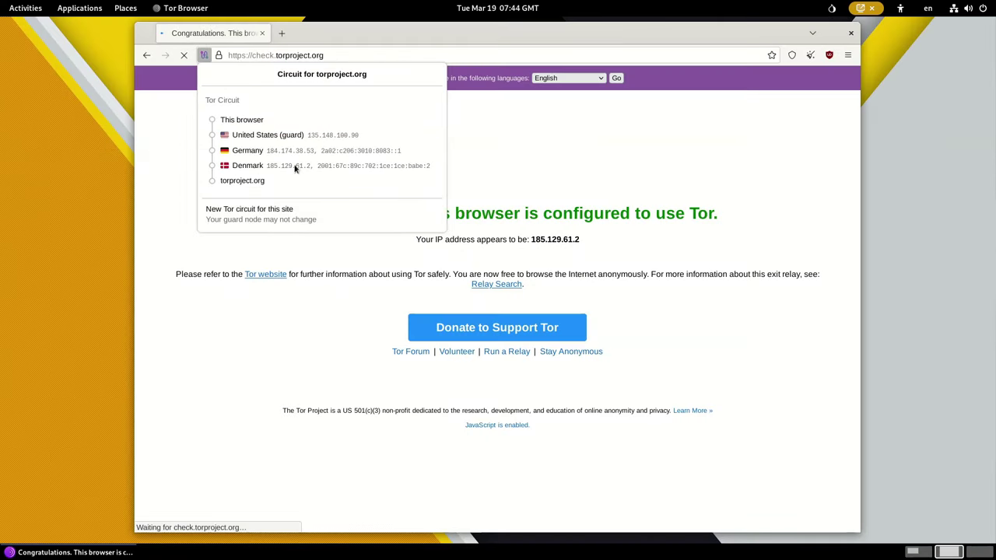
drag(605, 212, 610, 213)
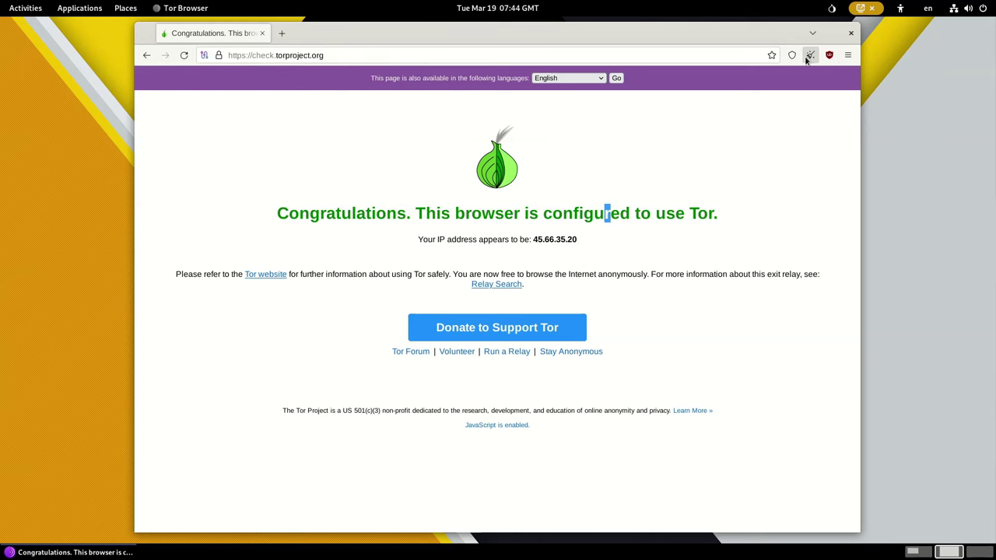
click(808, 55)
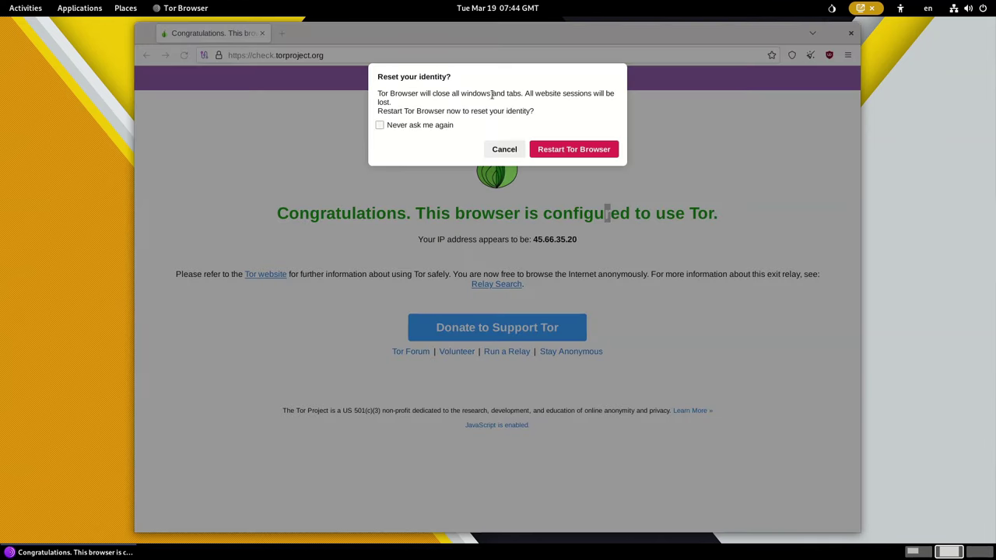
click(574, 149)
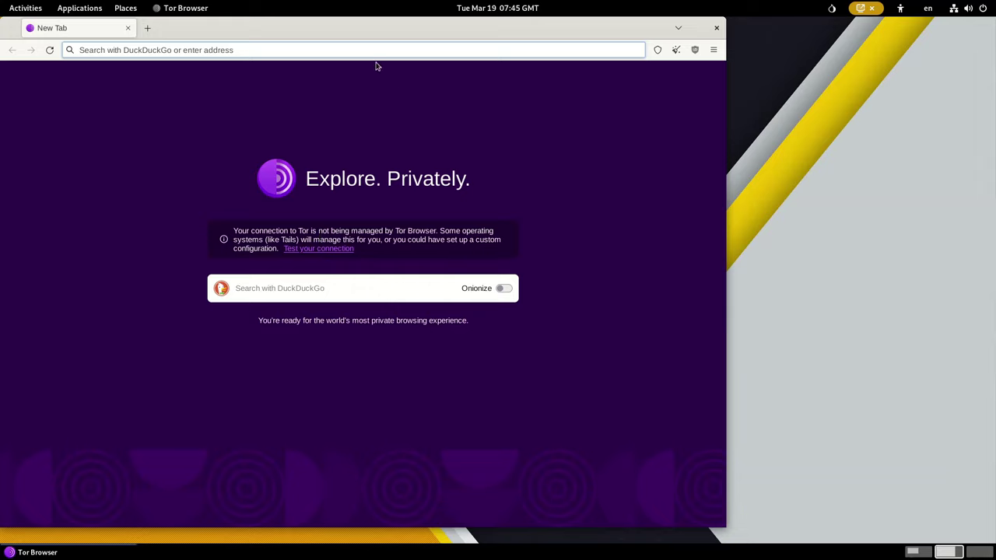
Search 'check tor project' and open the check.torproject.org Congratulations page.
drag(362, 35, 446, 51)
text(check tor project)
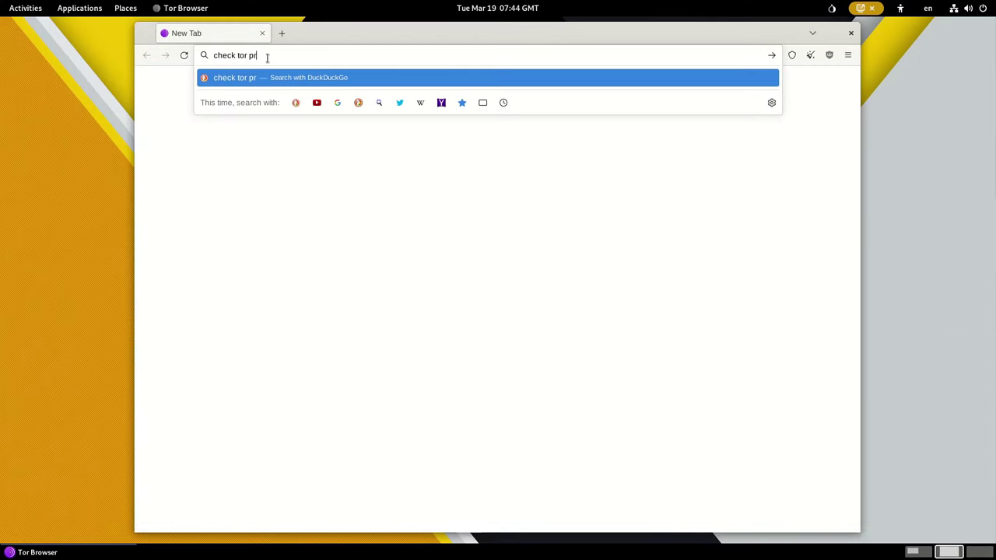
key(Return)
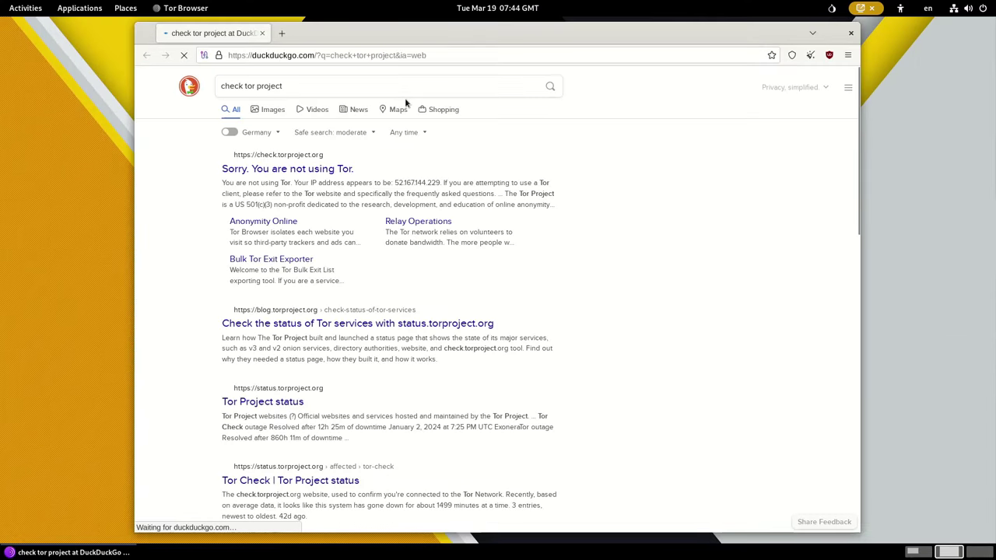
click(346, 169)
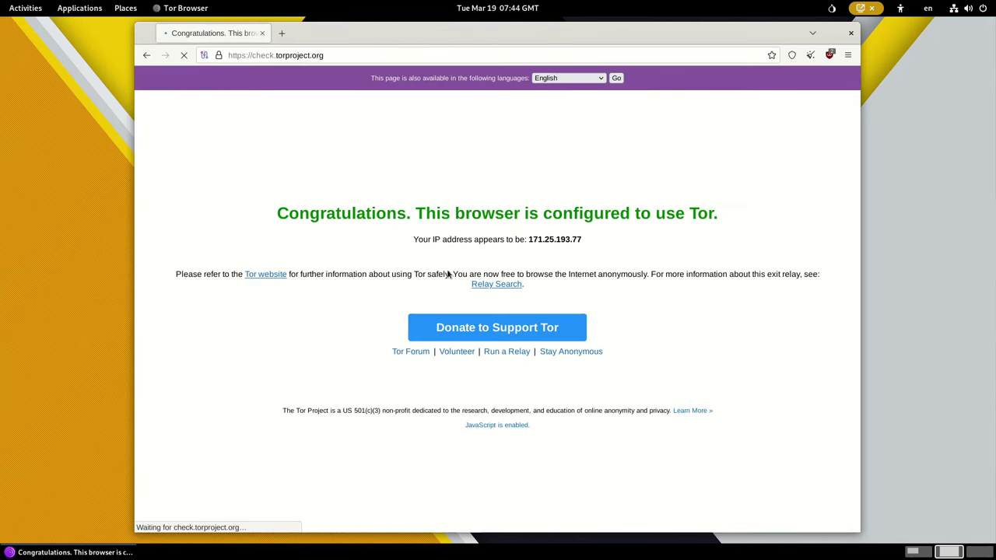
triple_click(549, 212)
click(684, 188)
Request two new Tor circuits for torproject.org, checking the reported IP address each time.
click(204, 55)
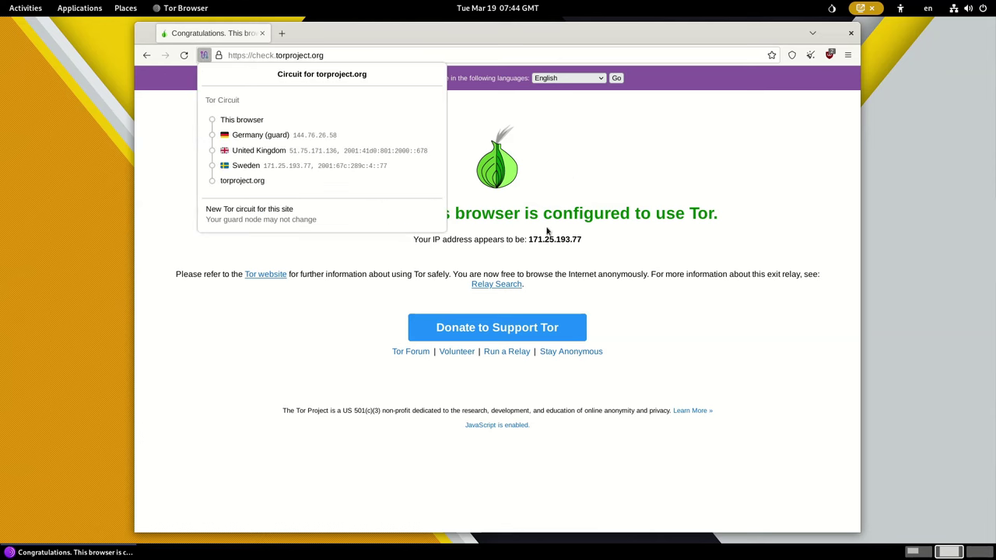
click(262, 215)
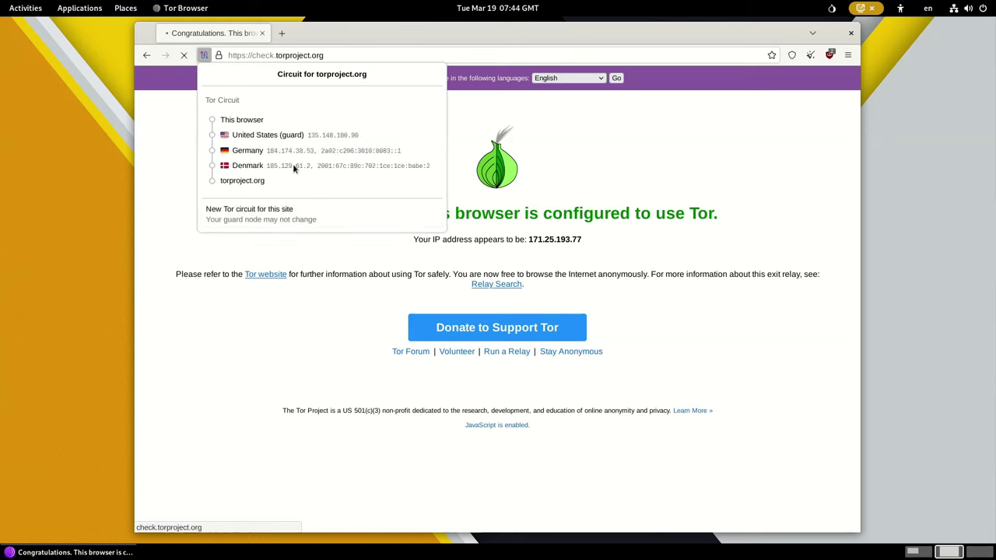
triple_click(583, 242)
click(301, 185)
click(204, 55)
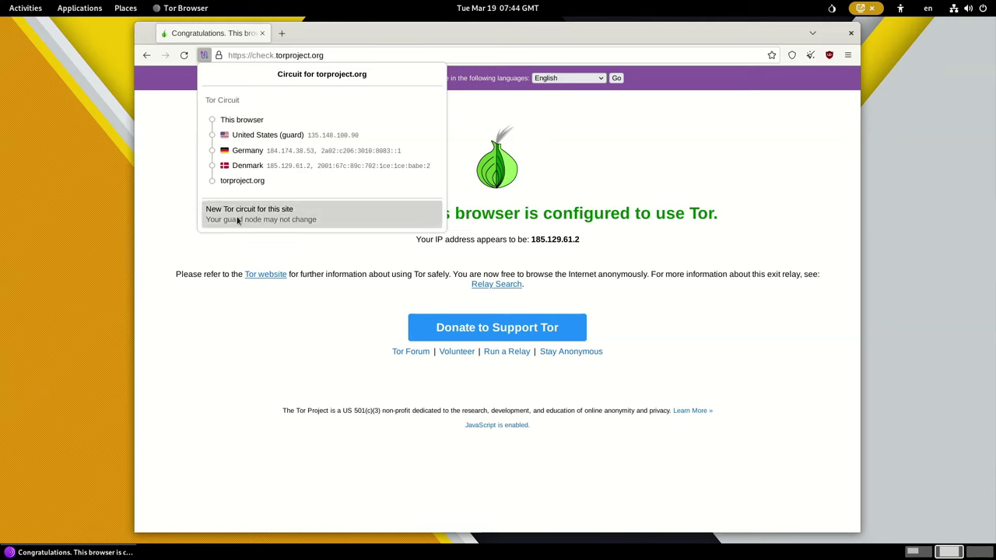
click(233, 214)
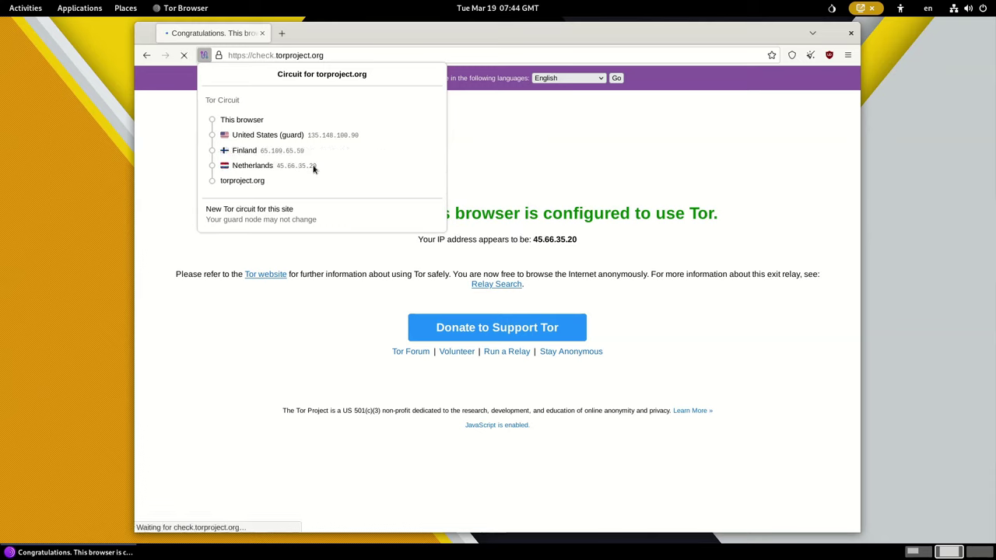
triple_click(498, 240)
drag(605, 213, 610, 213)
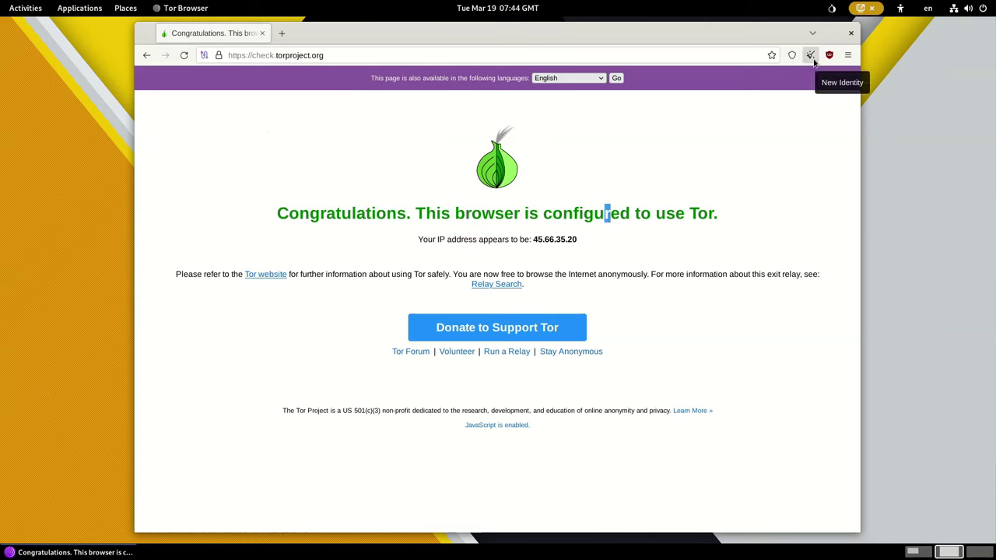
Restart Tor Browser with a New Identity and browse the Bookmarks list from the main menu.
click(808, 54)
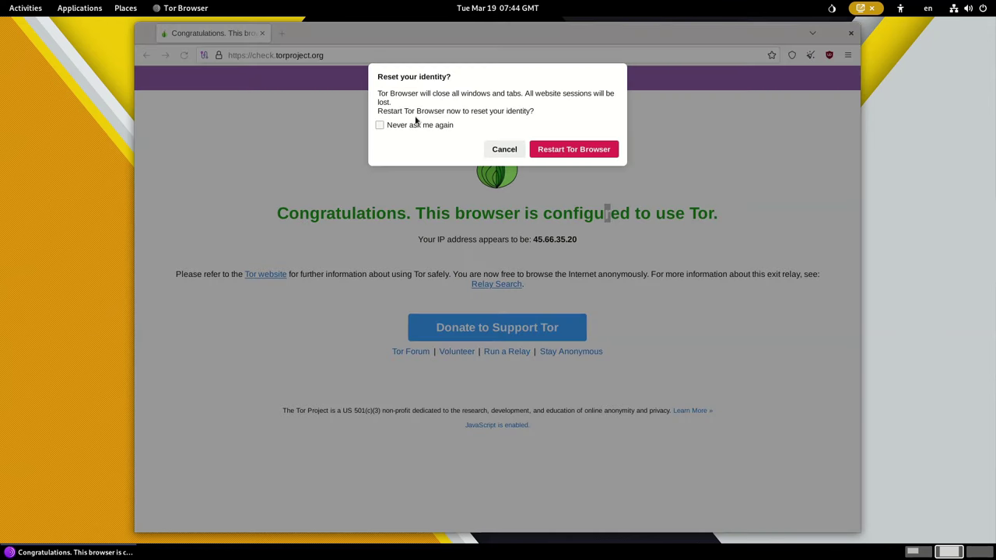
click(574, 149)
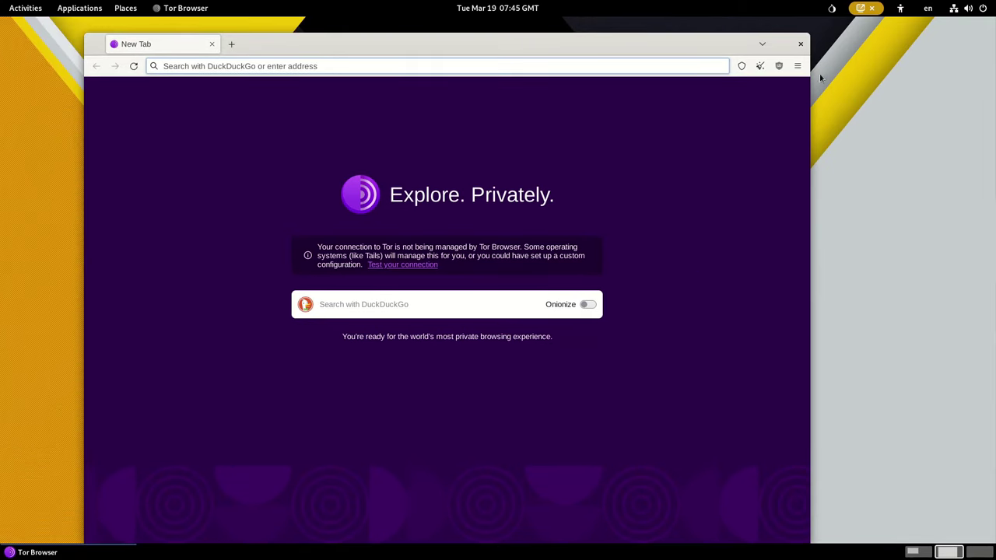
click(798, 66)
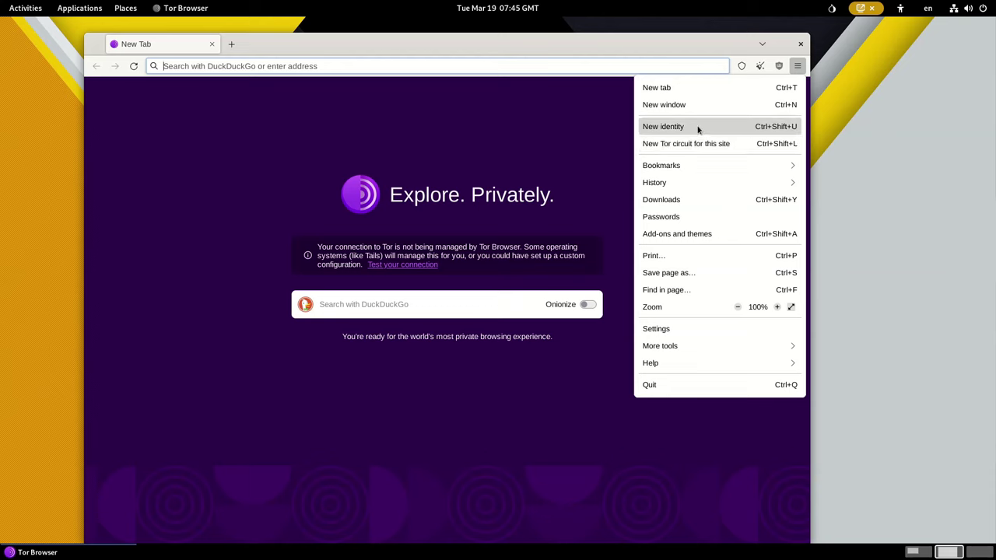
click(695, 165)
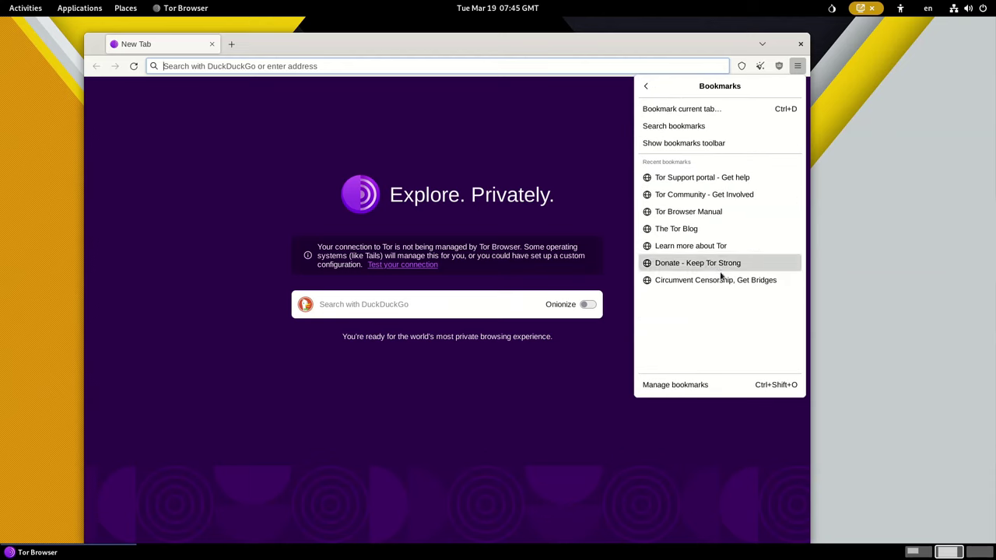
click(439, 133)
Enter 'google.com' in the DuckDuckGo search box.
click(385, 303)
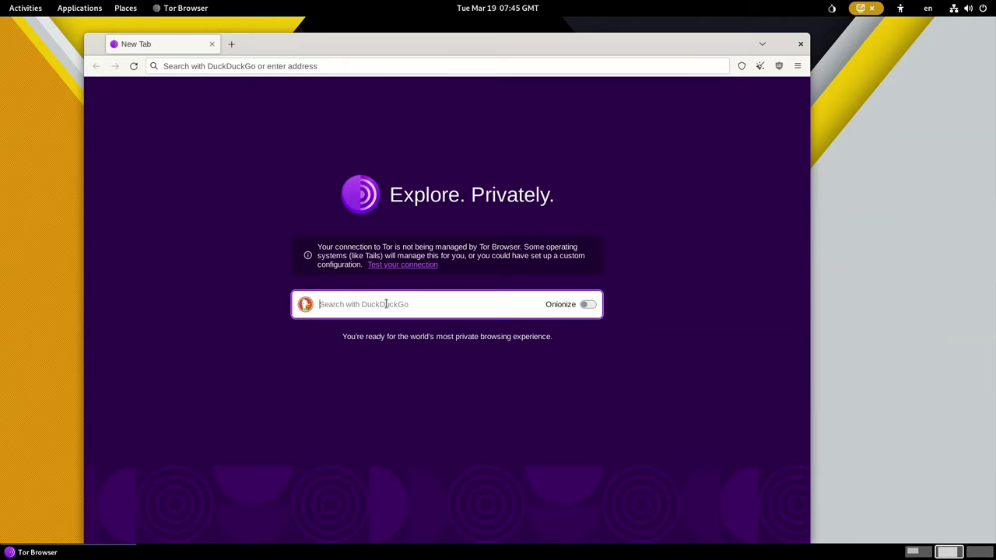
triple_click(463, 336)
click(397, 301)
text(google.com)
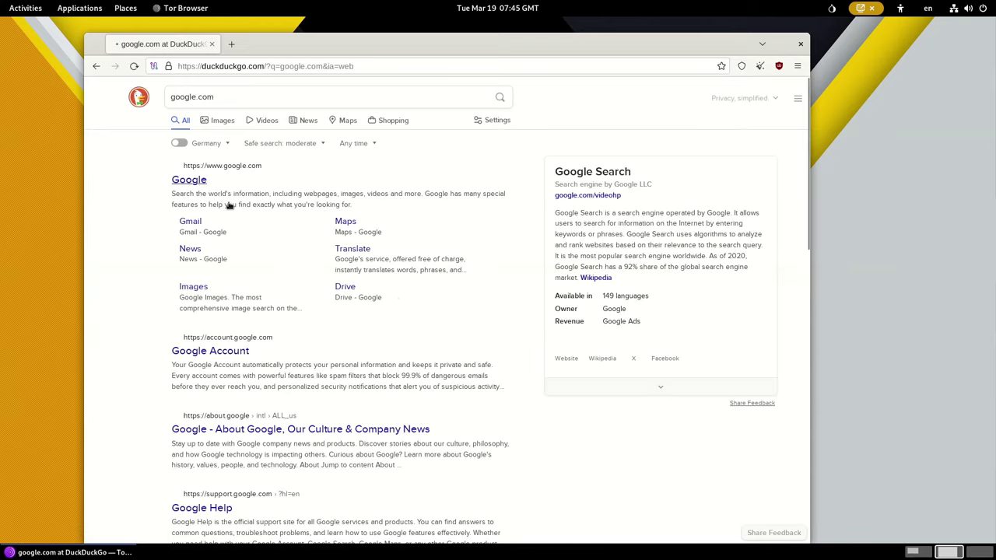
Follow the Google Maps result and read Google's unusual-traffic blocked notice.
click(347, 222)
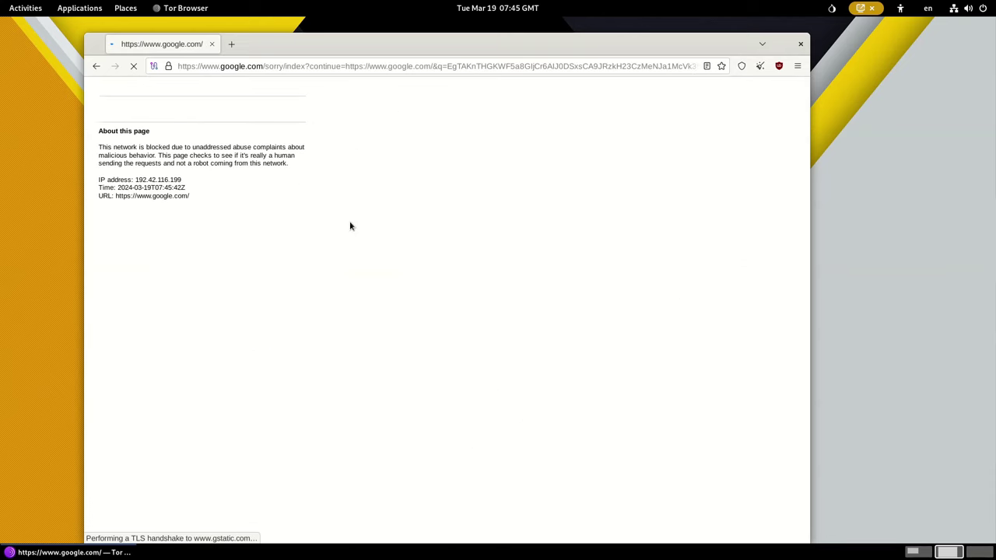
double_click(230, 148)
click(231, 148)
click(273, 164)
Request two new Tor circuits for google.com from the circuit panel.
click(153, 66)
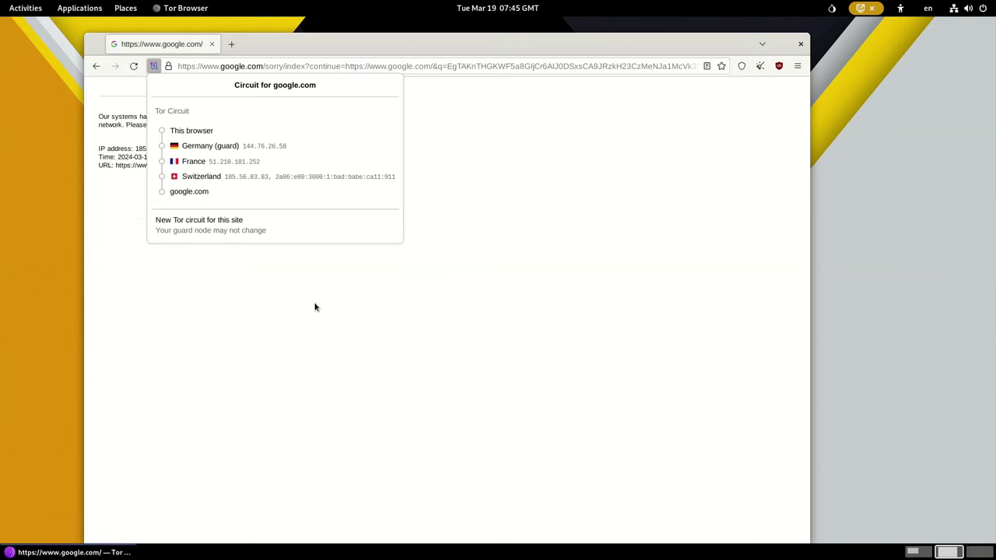
click(225, 231)
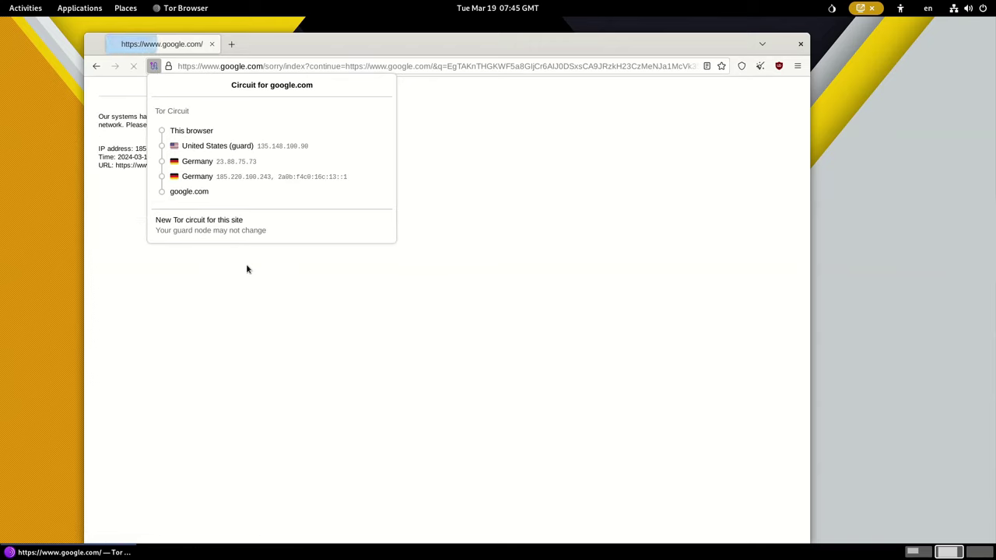
click(153, 66)
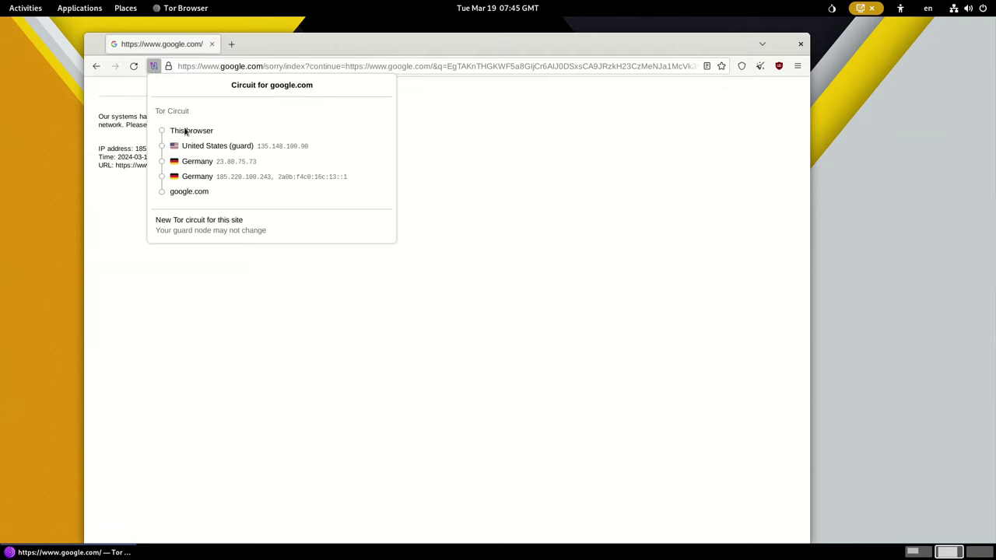
click(237, 220)
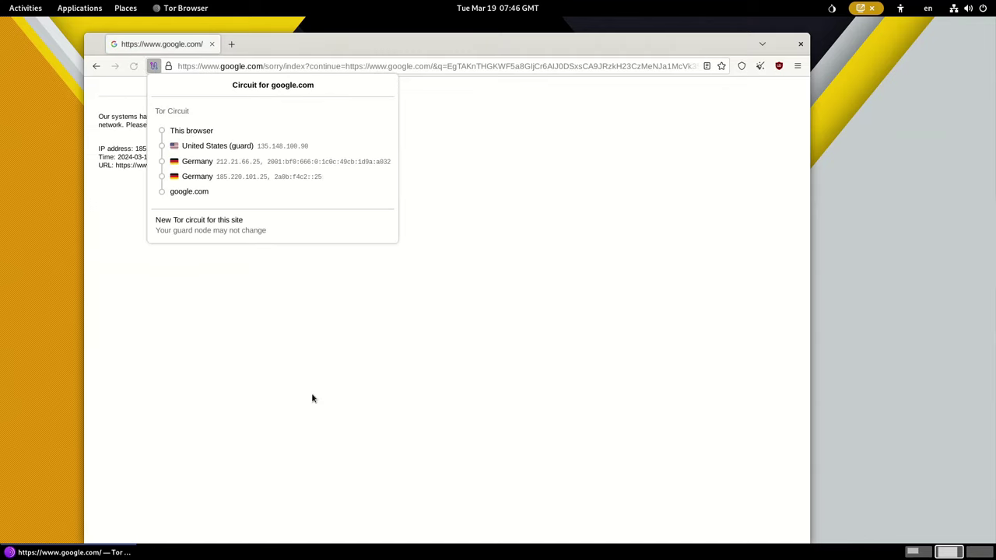
triple_click(171, 117)
click(222, 152)
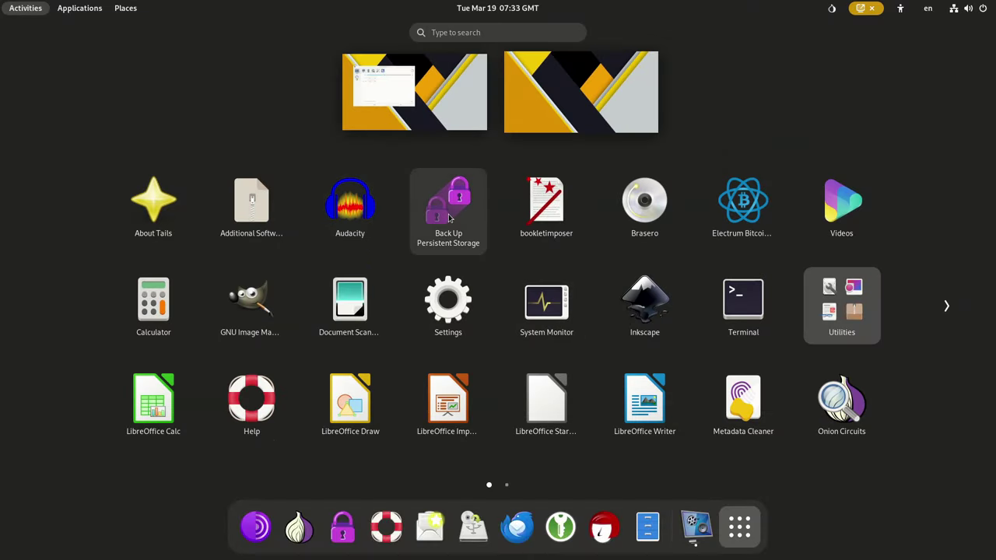
In bookletimposer, try linear document, multiple pages per sheet and booklet conversion types, then close it.
click(547, 209)
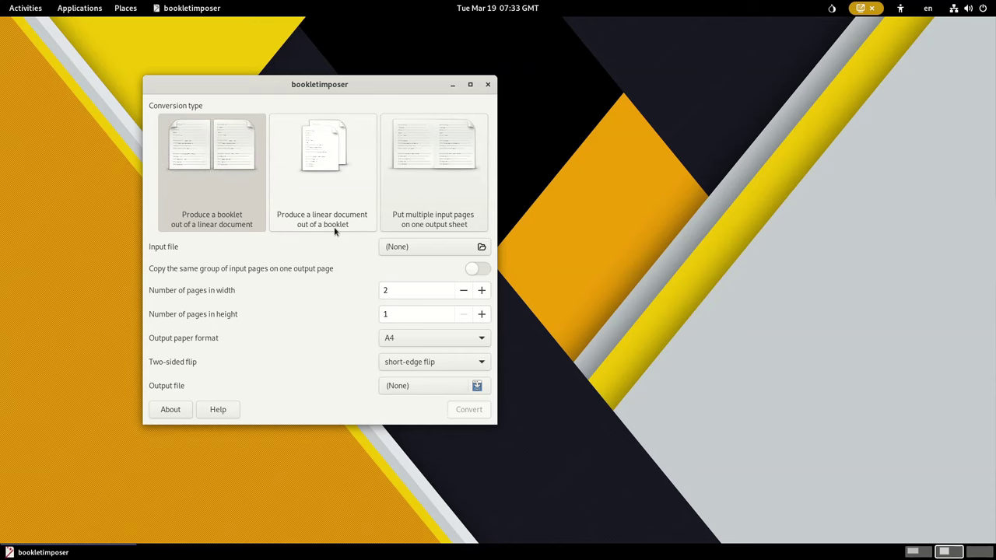
click(331, 177)
click(403, 182)
click(220, 176)
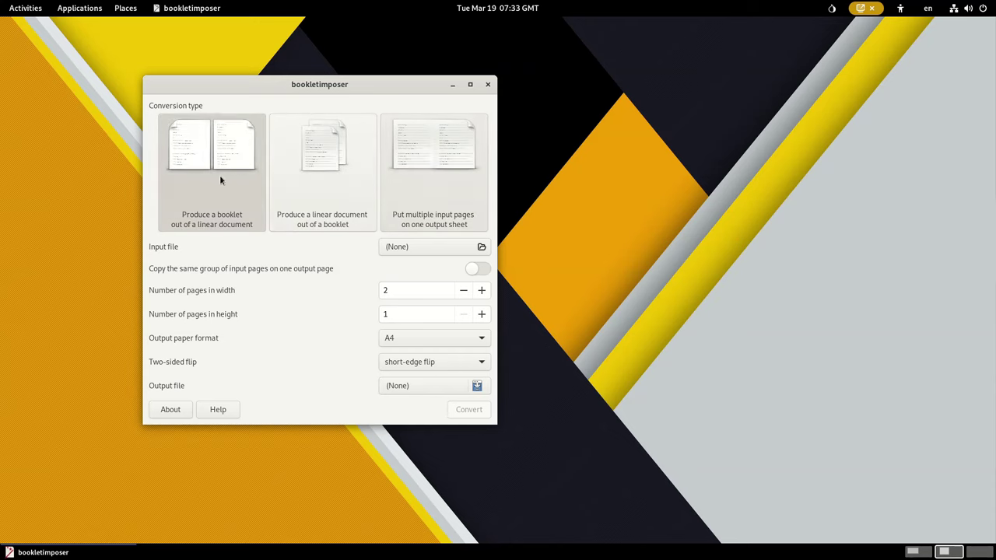
click(488, 84)
Show the application grid and select the Electrum Bitcoin Wallet launcher.
key(super)
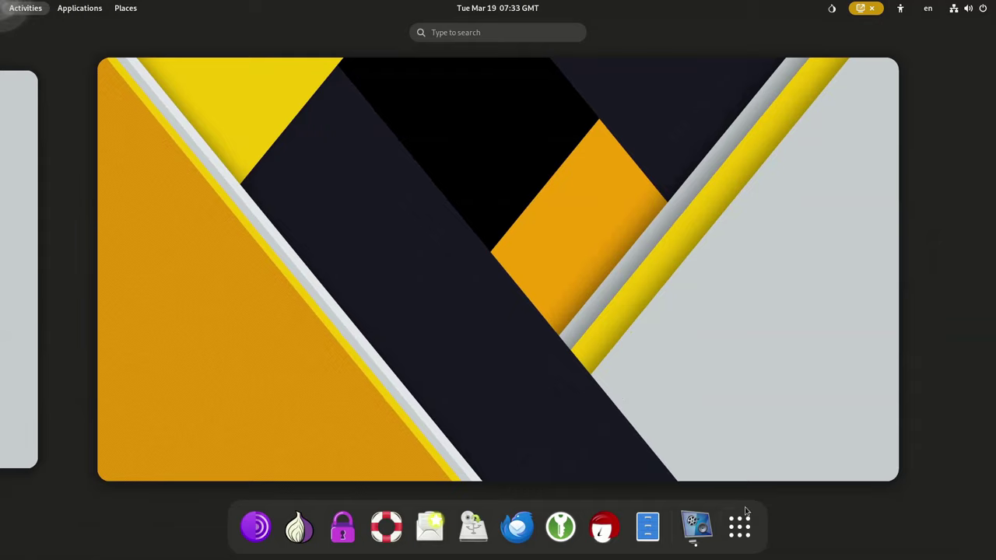
key(super)
key(Right)
Launch Electrum despite disabled persistence and continue with the default_wallet file.
key(Return)
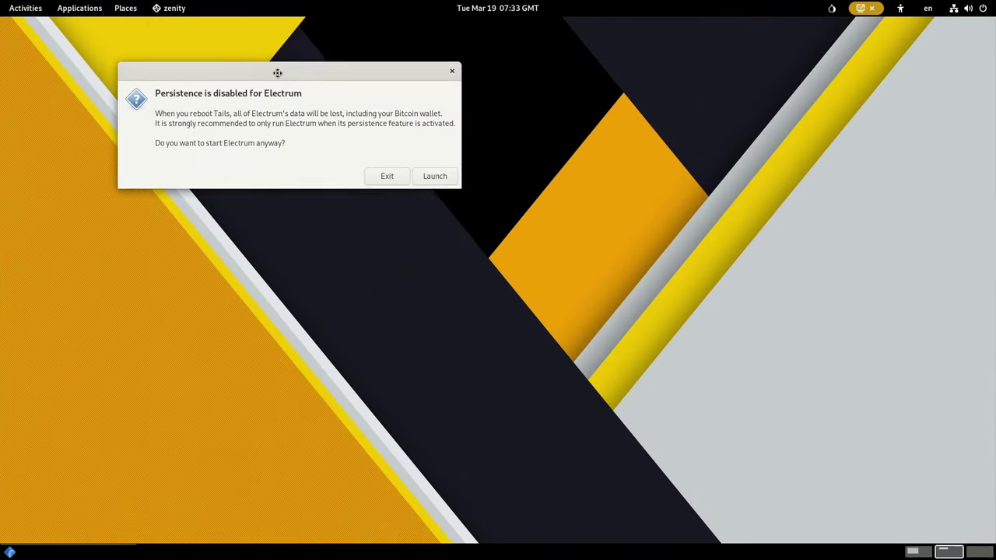
click(429, 176)
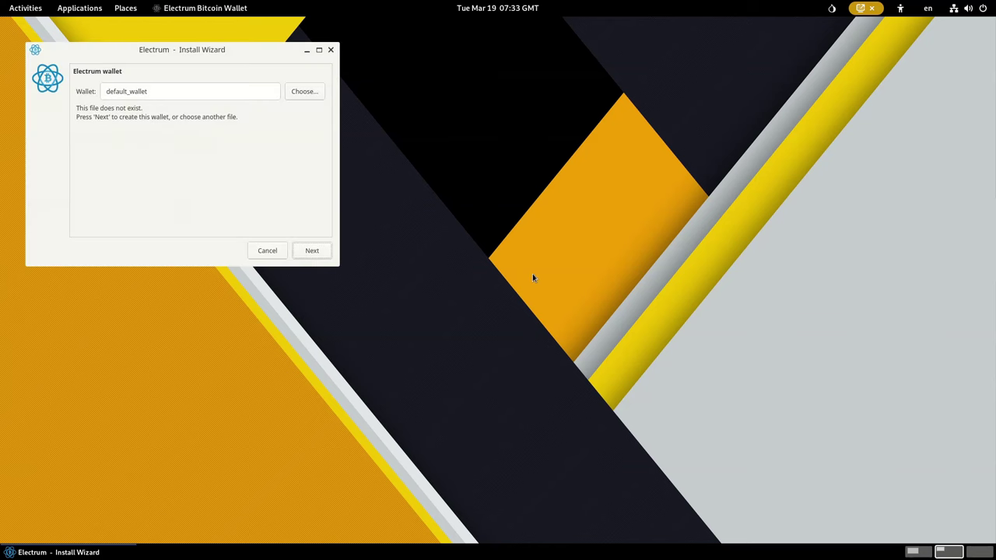
click(386, 168)
click(521, 333)
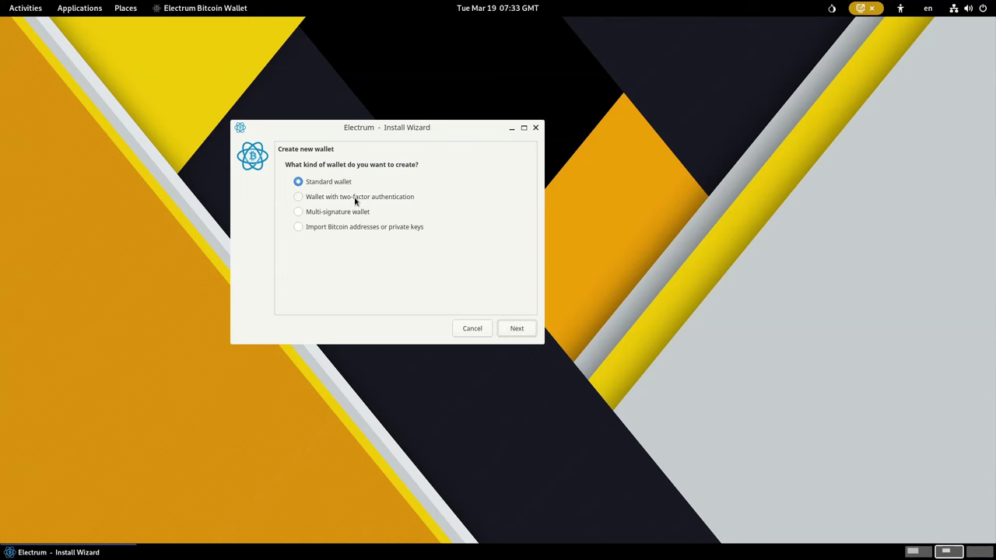
Choose a standard wallet with a new seed, view the 12-word seed, then close the wizard.
click(517, 328)
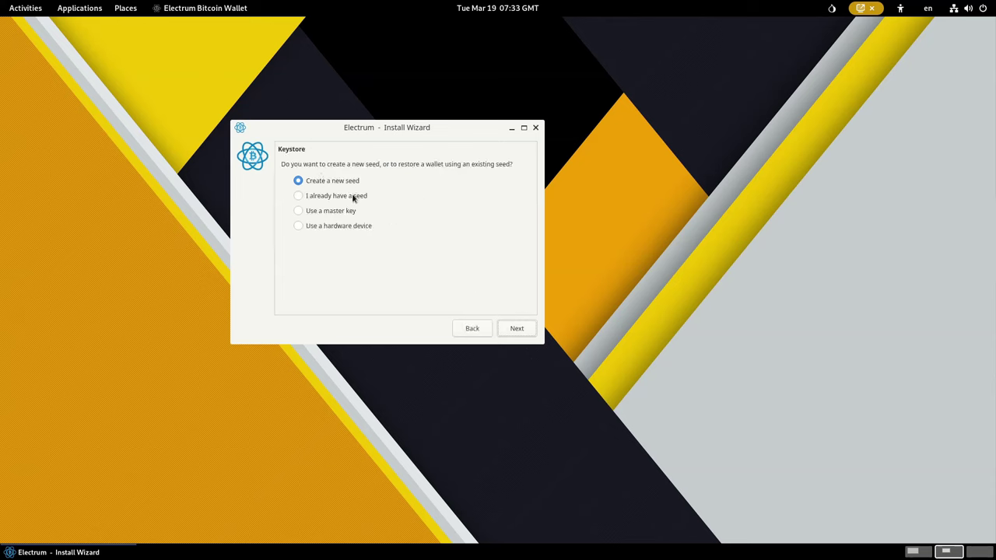
click(333, 213)
click(319, 184)
click(516, 329)
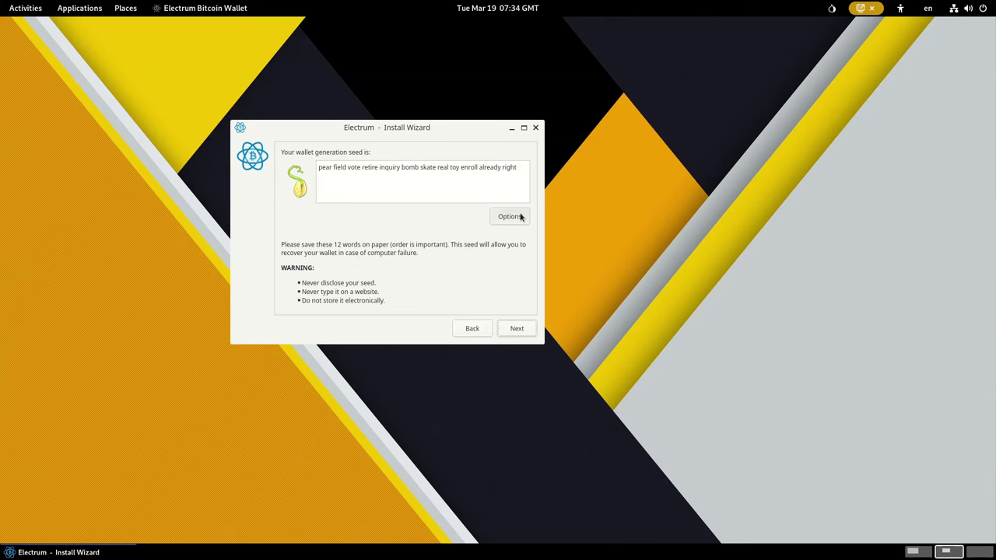
triple_click(422, 167)
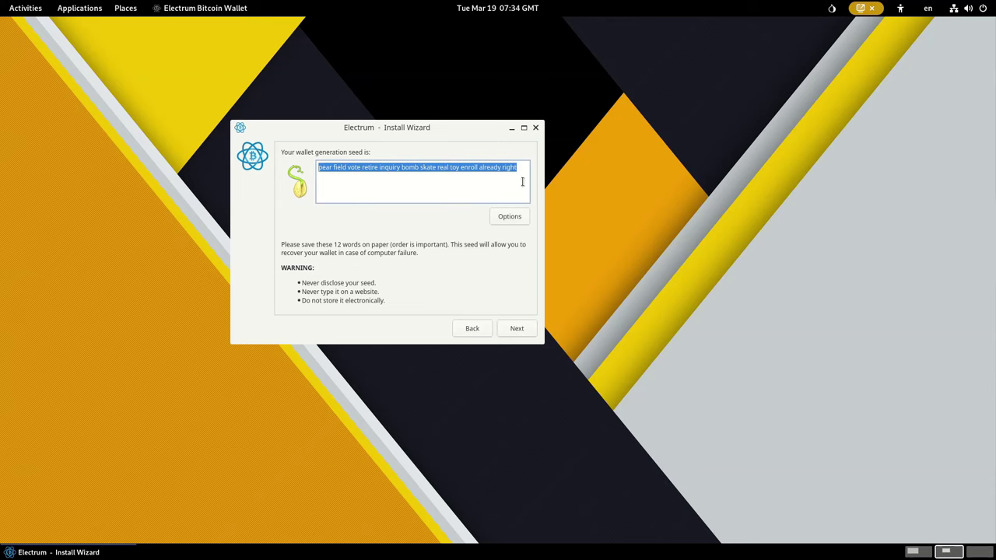
click(537, 128)
key(super)
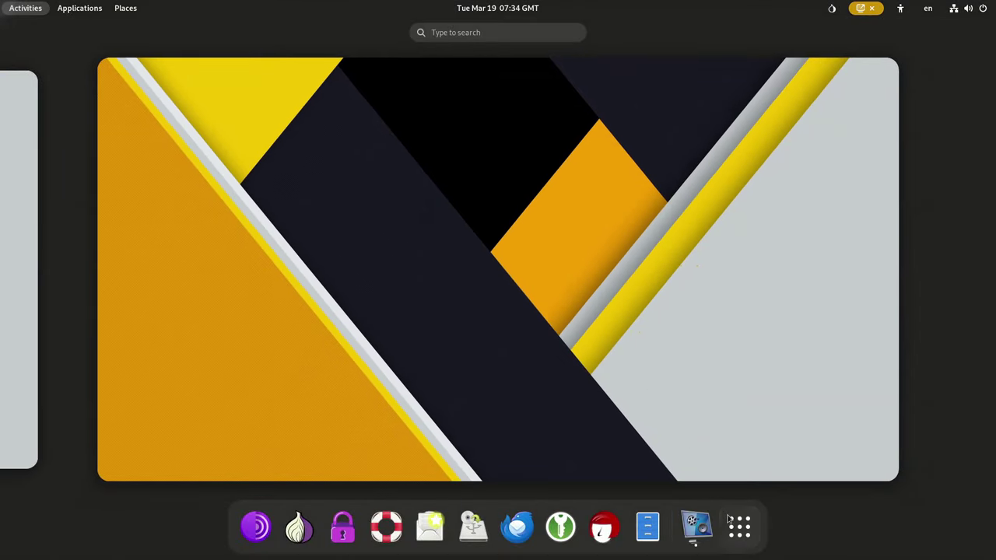
Turn on Create Persistent Storage, start Tails, and enter a passphrase for the new Persistent Storage.
click(737, 526)
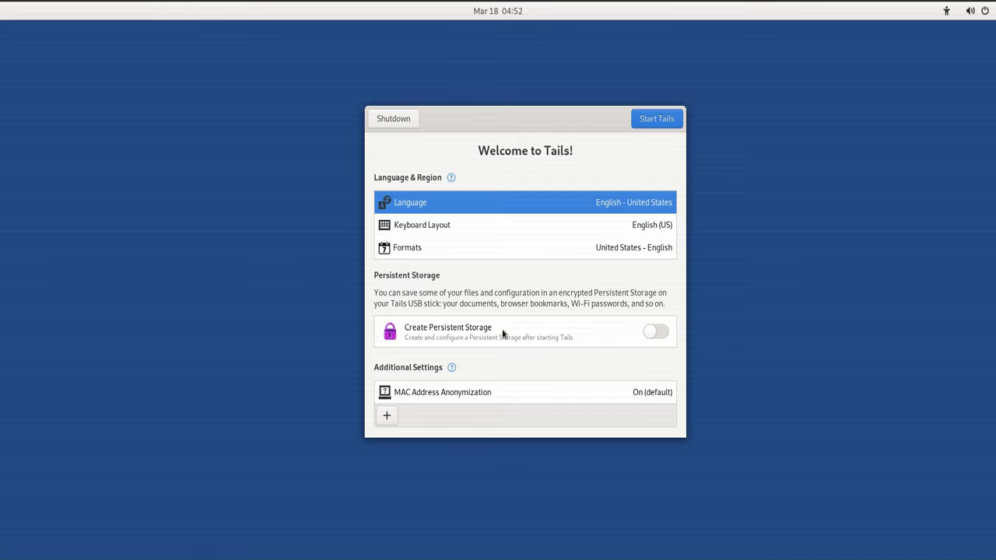
click(666, 335)
click(646, 113)
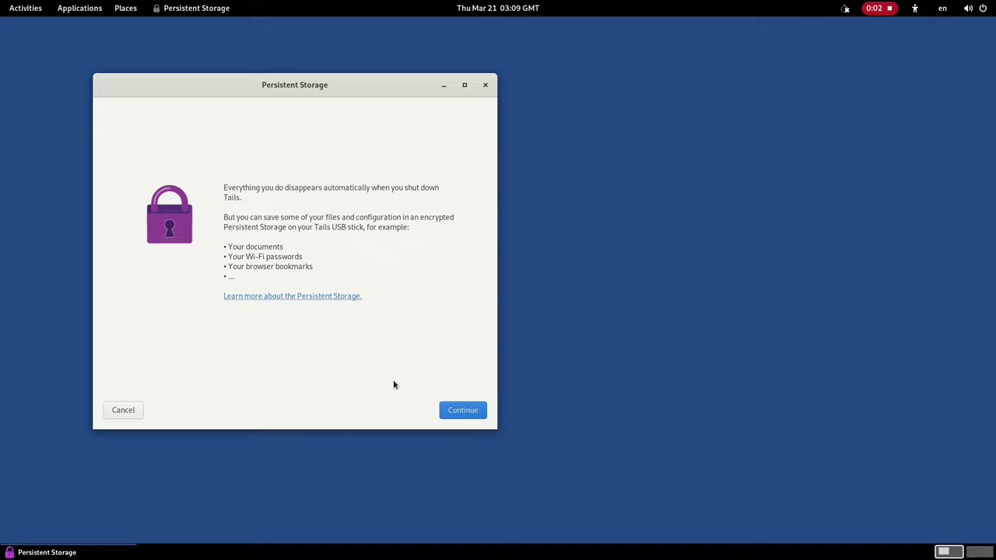
click(460, 409)
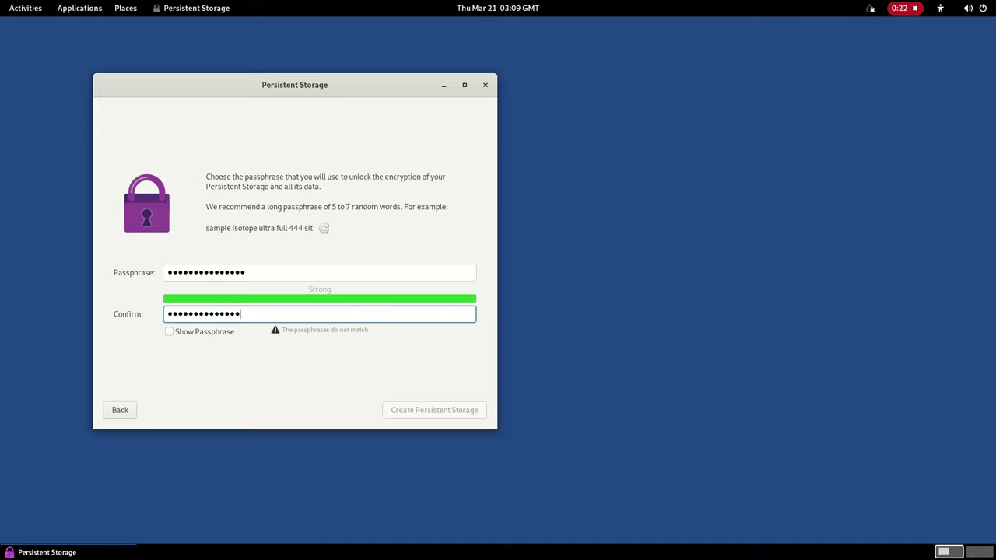
text(•)
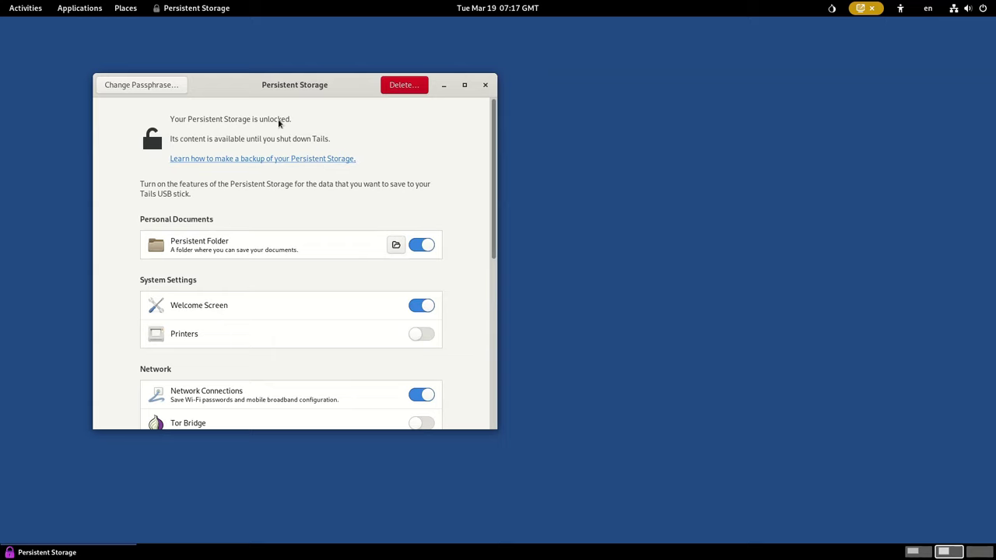
drag(280, 87, 313, 88)
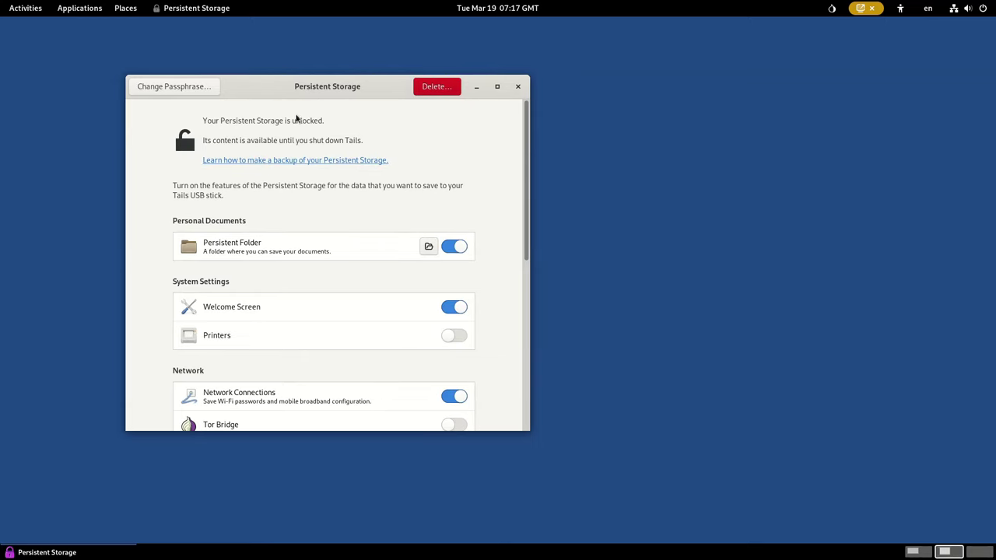
Toggle Persistent Folder, Welcome Screen, Network Connections and Tor Browser Bookmarks off and back on.
click(455, 246)
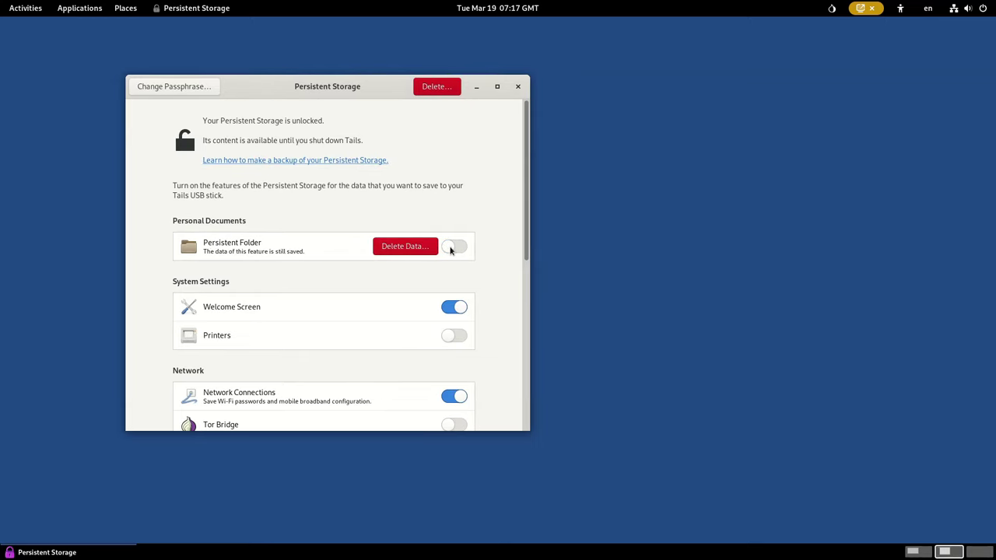
click(450, 251)
scroll(374, 278, down, 4)
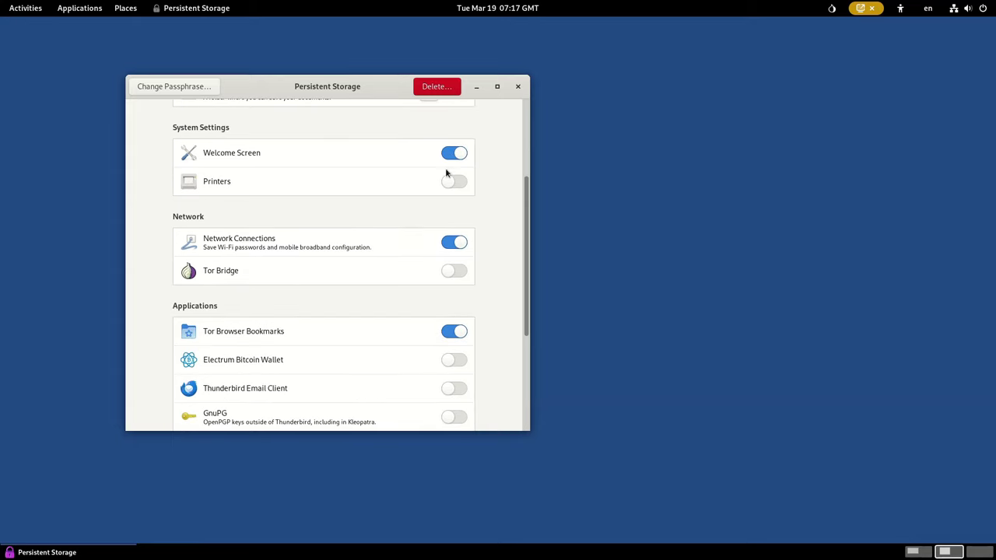
click(457, 156)
click(459, 159)
scroll(389, 226, down, 2)
click(456, 165)
click(457, 165)
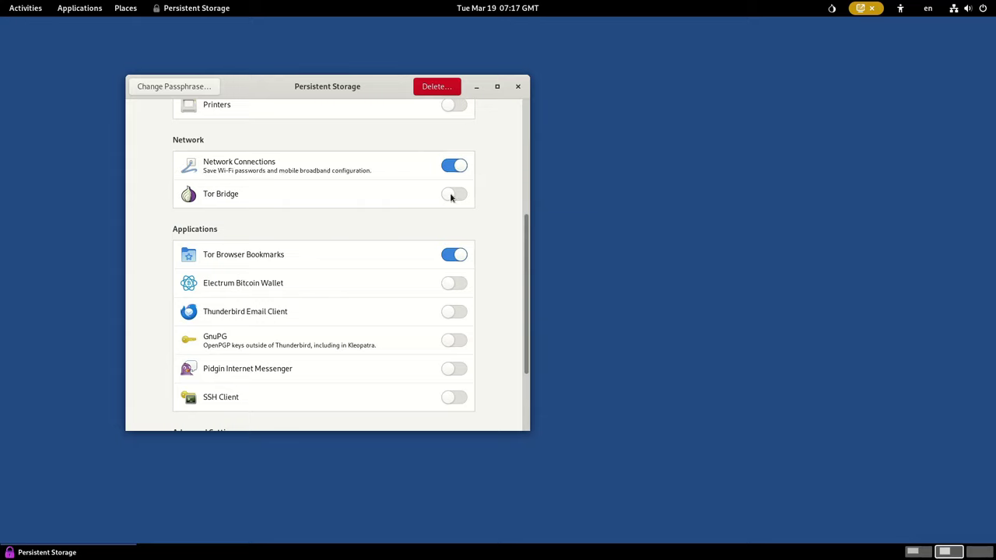
scroll(407, 269, down, 1)
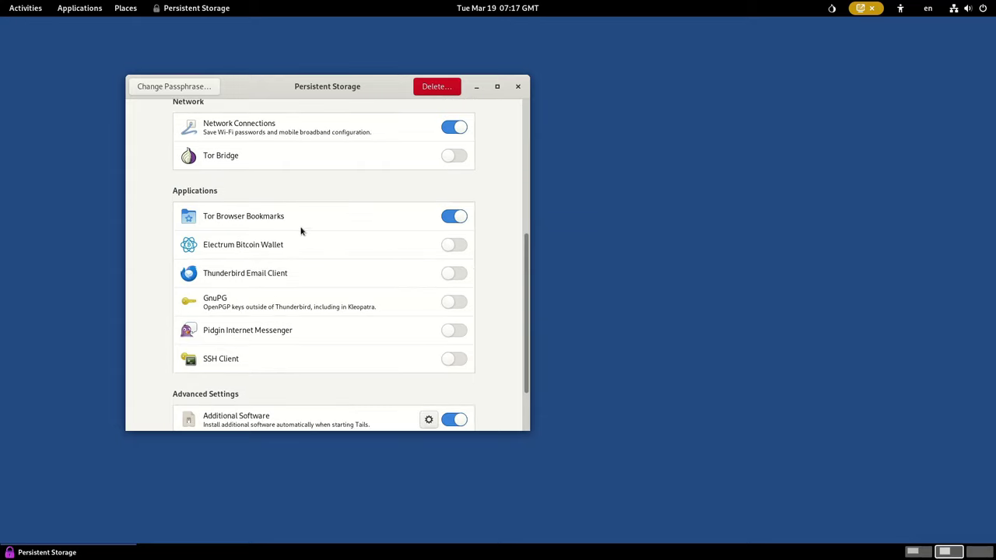
click(452, 217)
click(450, 217)
Leave Electrum Bitcoin Wallet off and inspect the Additional Software settings.
click(457, 246)
click(458, 246)
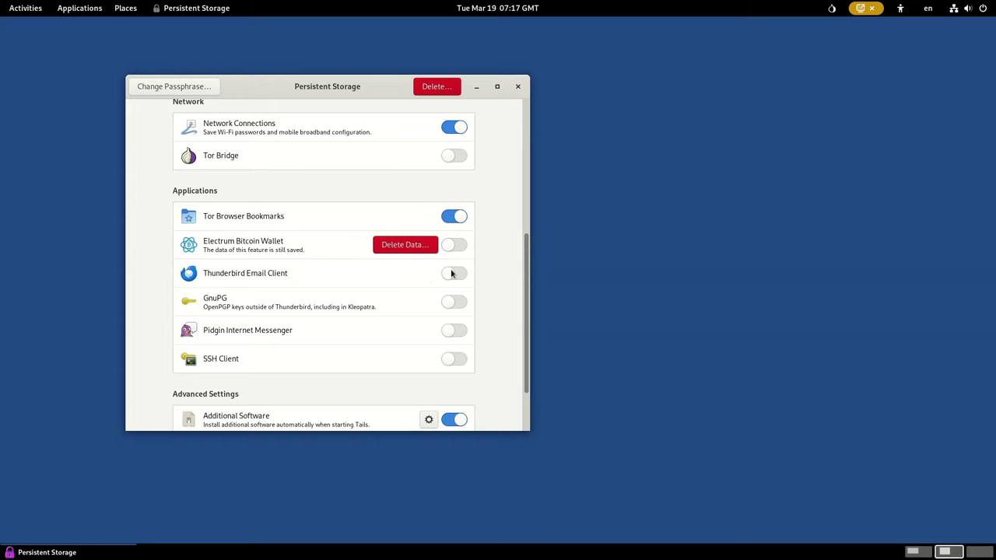
scroll(375, 352, down, 2)
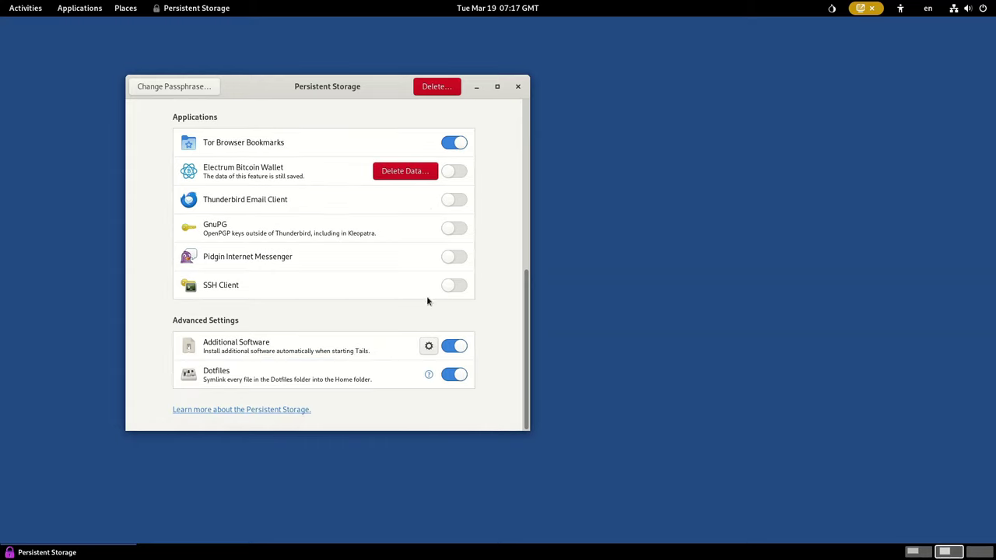
click(429, 346)
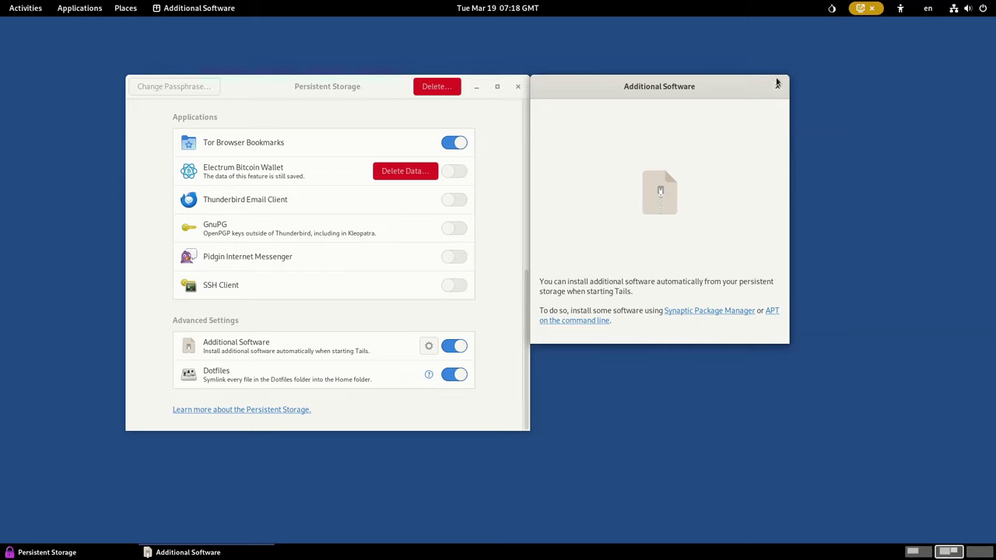
click(777, 87)
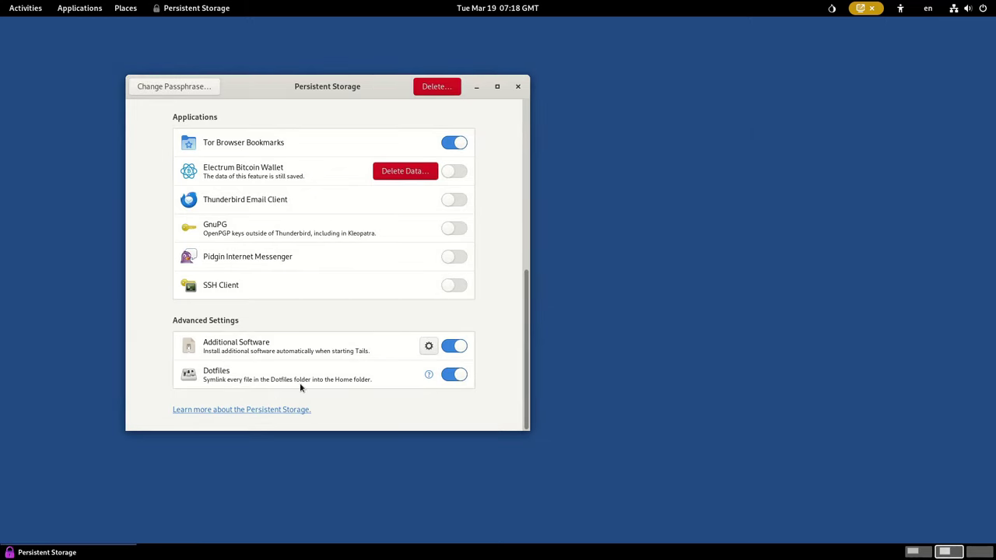
scroll(293, 411, up, 5)
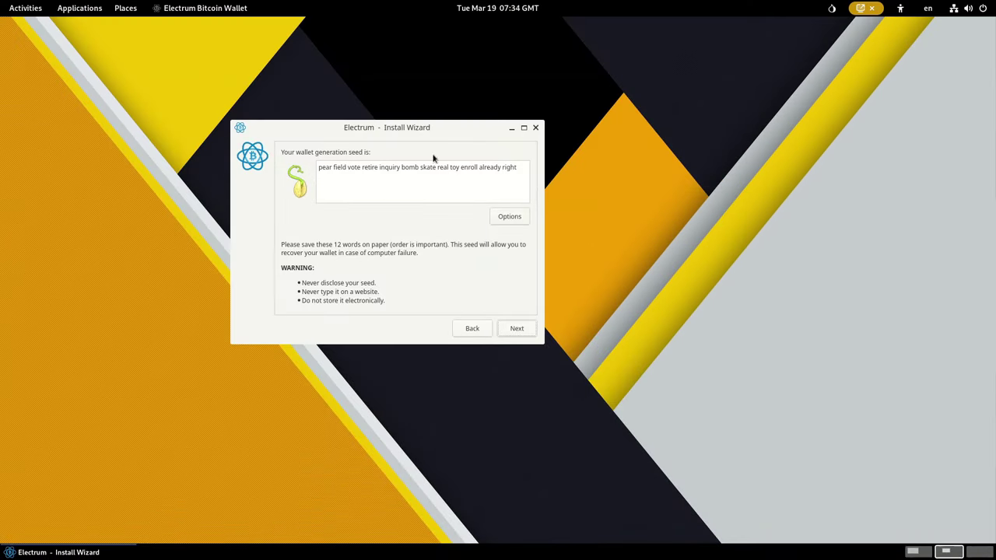
Select the seed phrase and close Electrum's install wizard without finishing.
triple_click(423, 170)
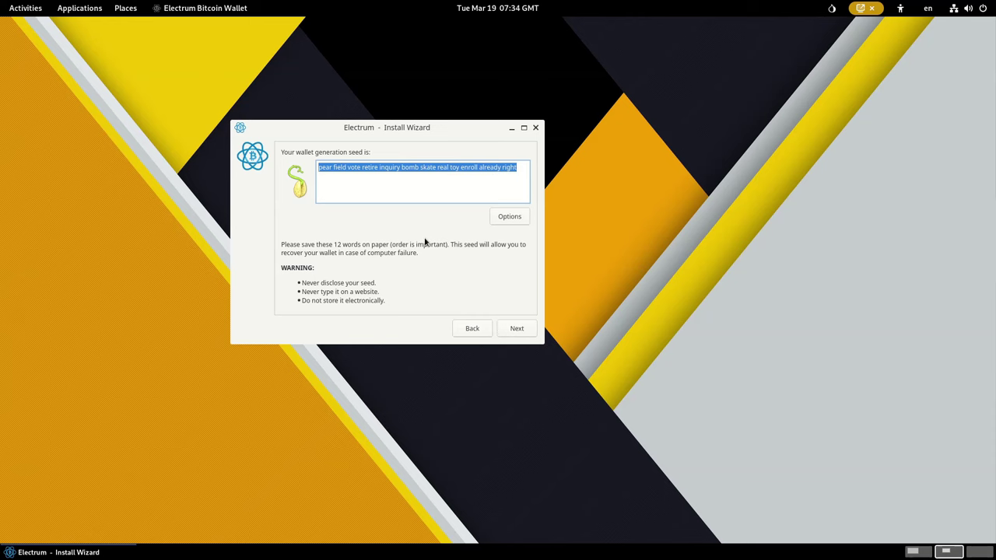
click(535, 127)
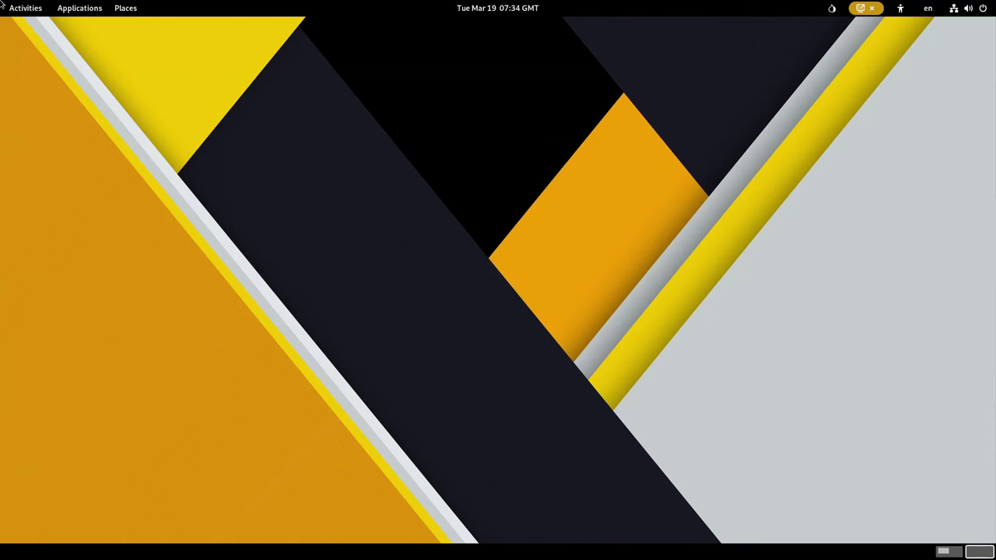
Open Calculator, center and enlarge it, and switch between Basic and Advanced modes.
mouse_move(2, 1)
click(733, 523)
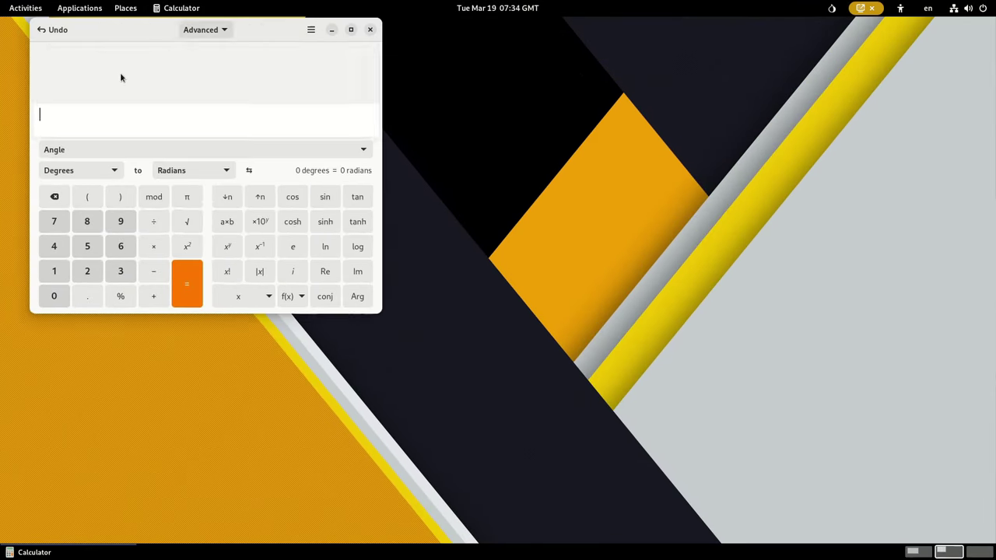
drag(97, 35, 410, 145)
click(411, 136)
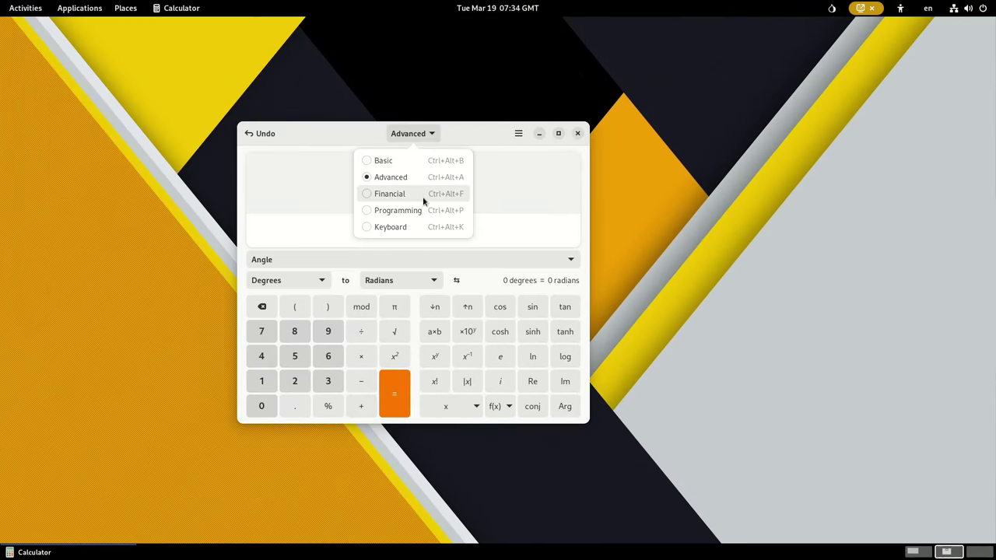
click(427, 162)
drag(423, 421, 531, 438)
click(381, 133)
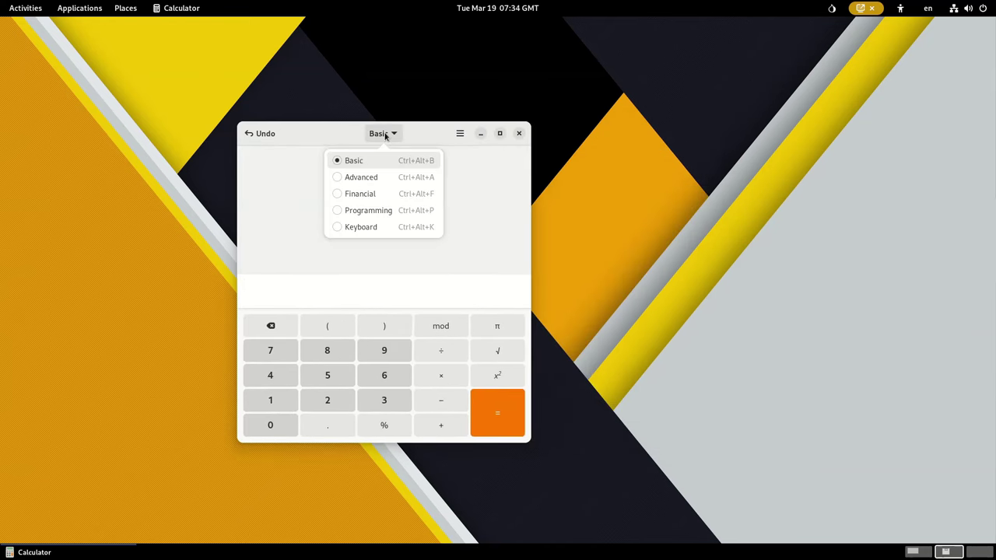
click(409, 177)
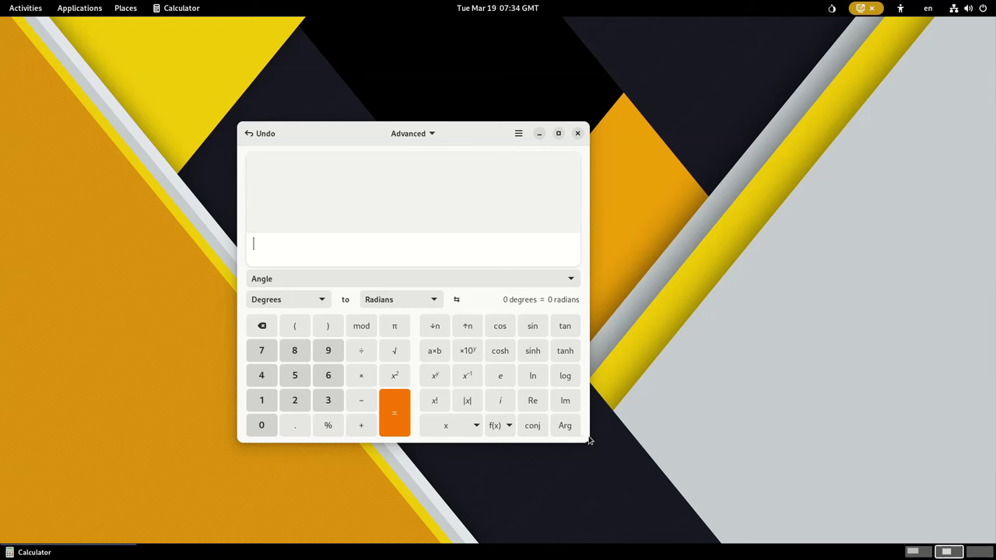
drag(589, 446, 636, 460)
Try Financial, Programming and unit conversion modes, return to Basic, then close the calculator.
click(435, 133)
click(460, 195)
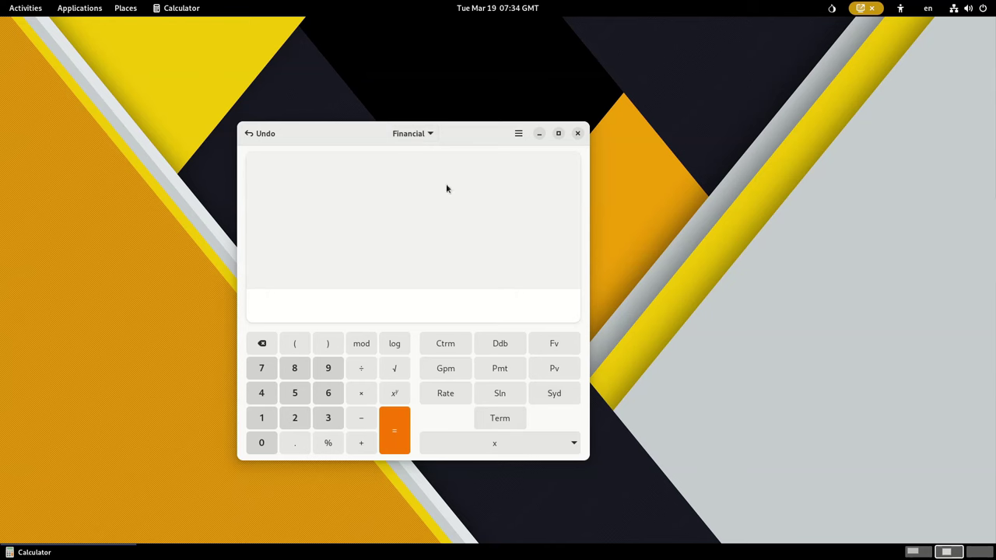
click(421, 137)
click(413, 211)
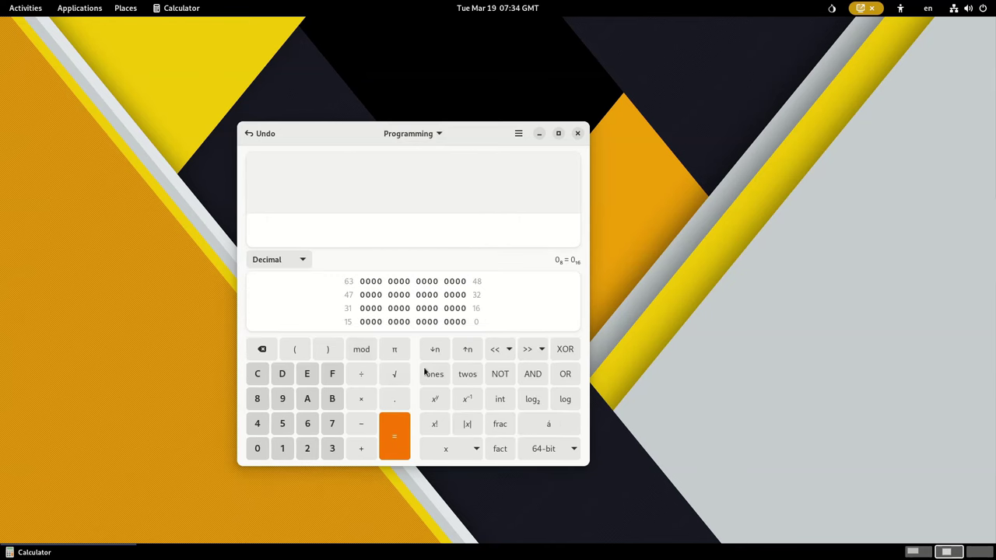
click(411, 134)
click(399, 227)
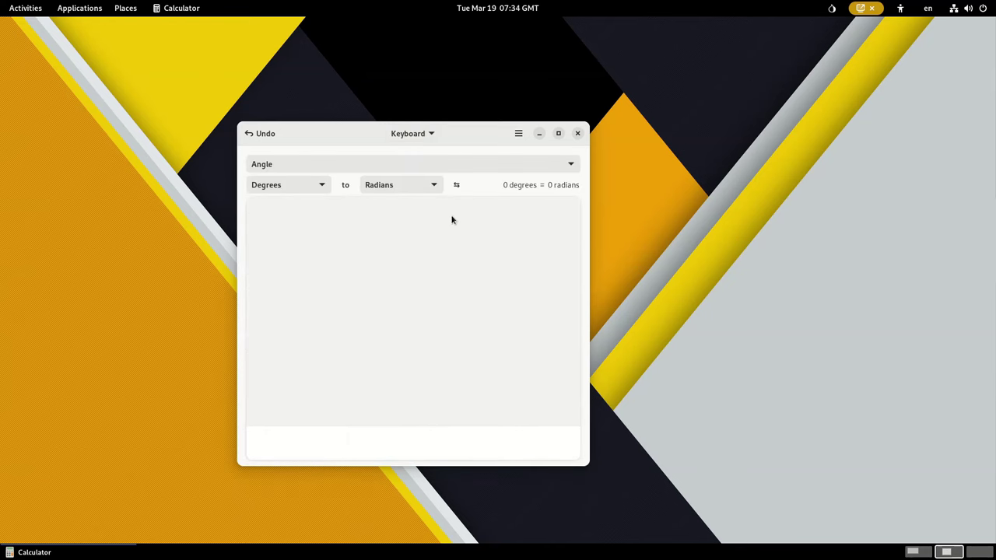
click(426, 136)
click(408, 160)
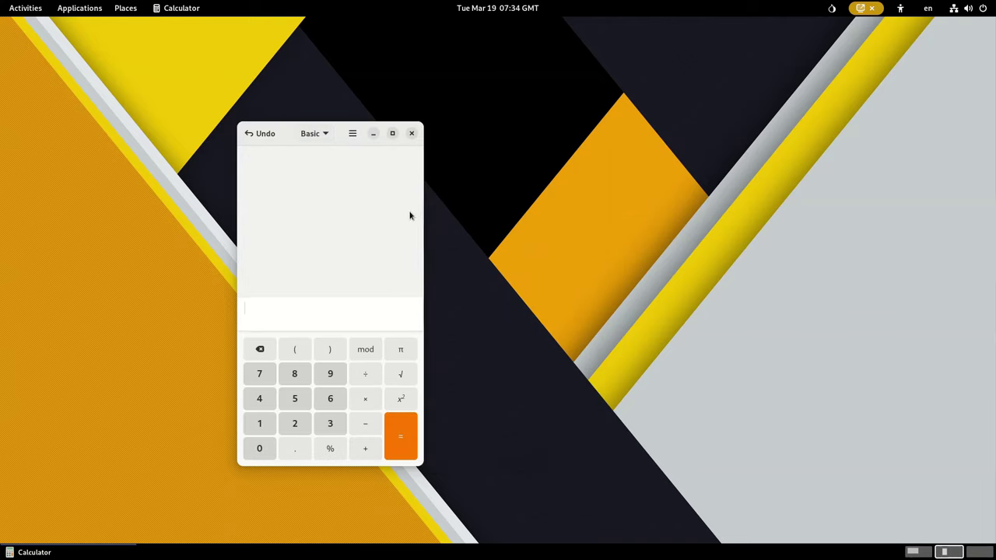
click(410, 133)
Launch GIMP from the application grid, then close its window immediately.
mouse_move(3, 4)
click(739, 528)
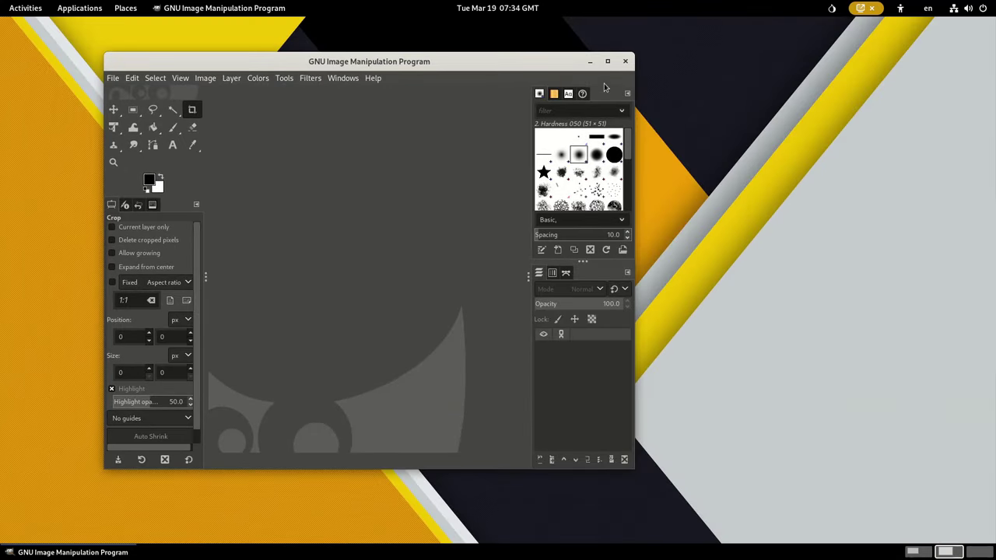
click(625, 61)
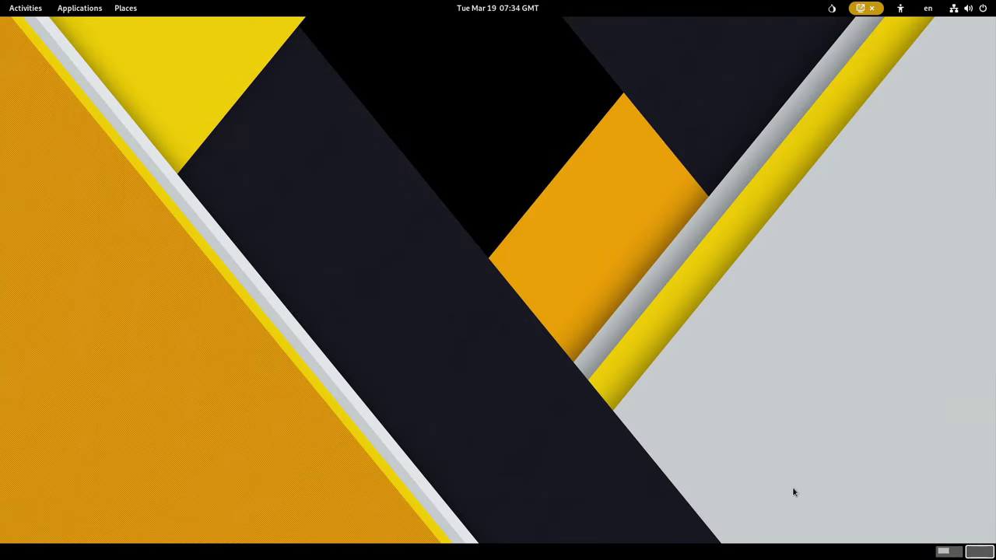
Launch Unlock VeraCrypt Volumes from the Utilities folder of the app grid.
key(super)
click(739, 528)
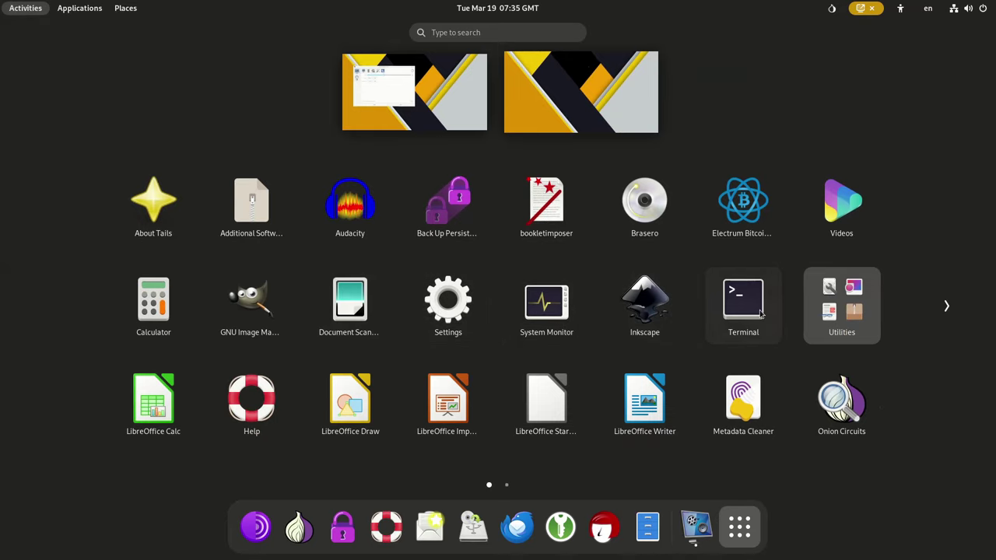
click(842, 330)
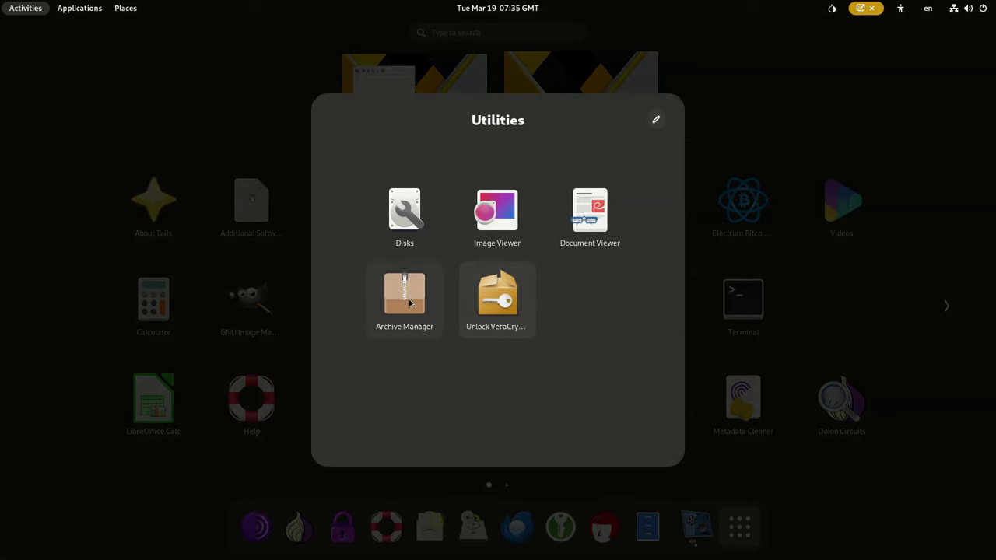
click(533, 315)
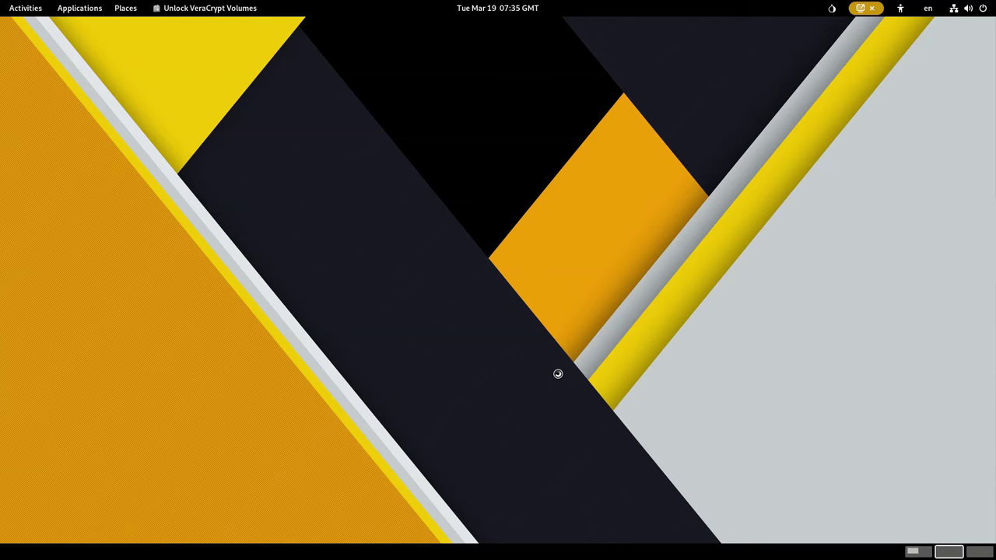
Begin adding a file container, cancel the file chooser, and close the tool.
click(425, 92)
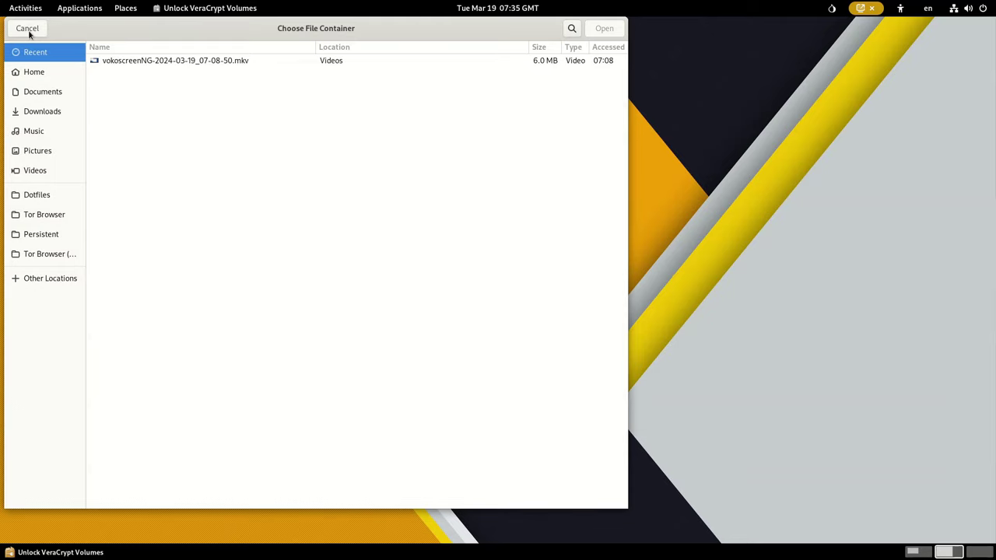
click(27, 28)
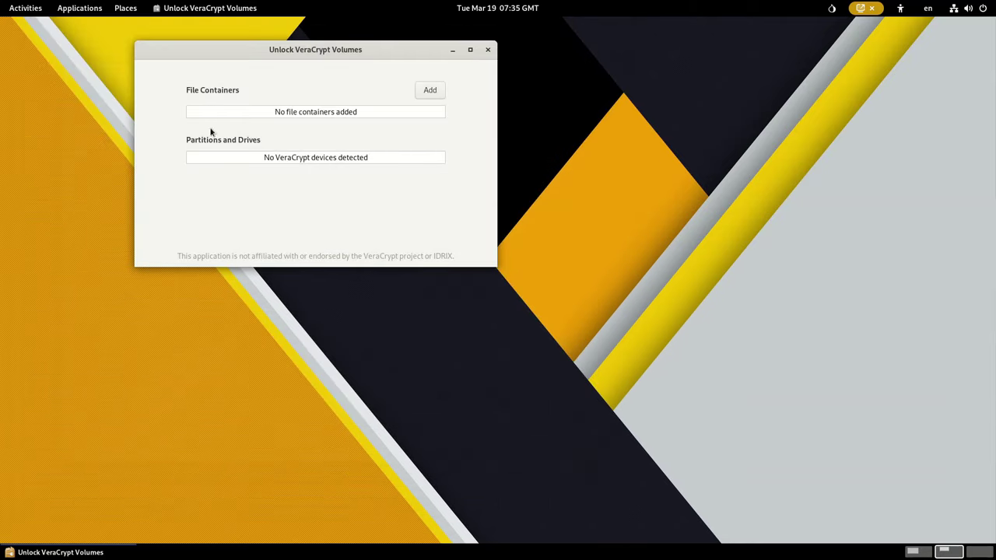
click(488, 50)
Browse the Utilities folder in the application grid, then close it.
key(super)
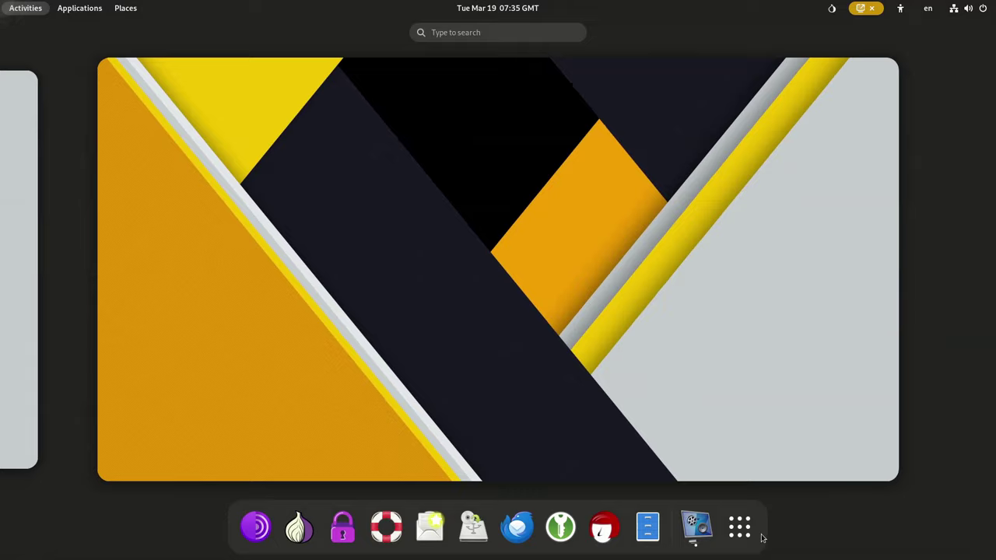
click(756, 536)
click(857, 317)
click(810, 284)
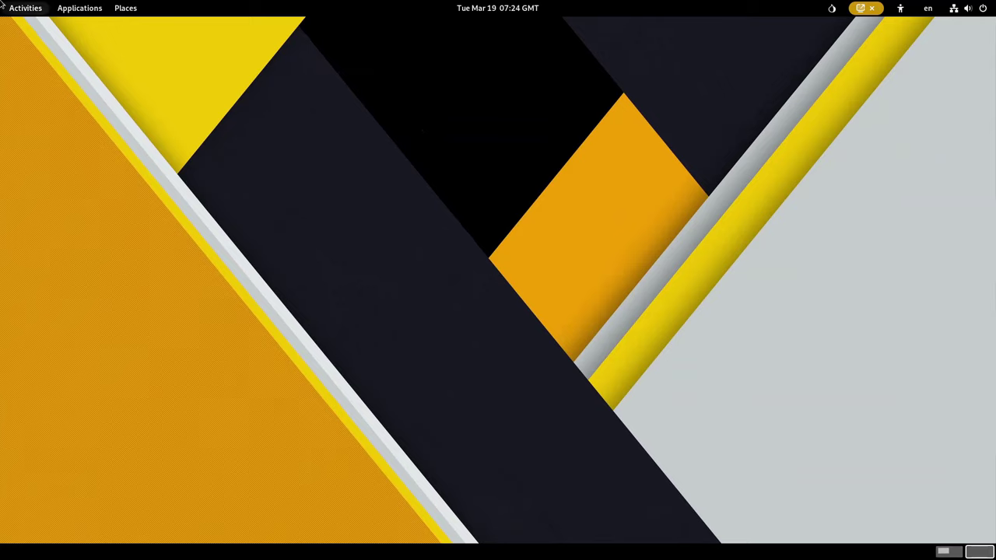
Search 'kee' in the overview and launch KeePassXC.
click(2, 5)
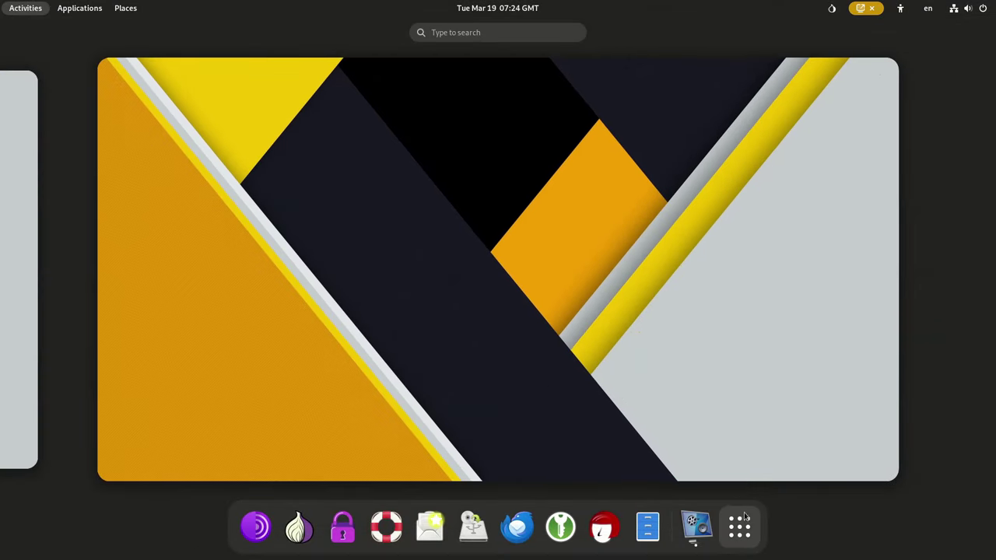
click(740, 527)
scroll(438, 314, down, 1)
text(kee)
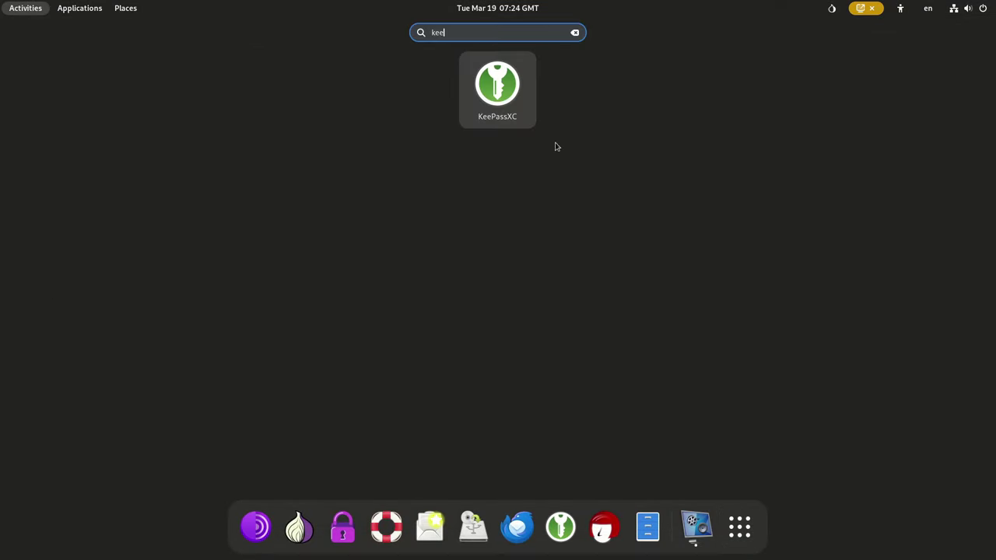
key(Return)
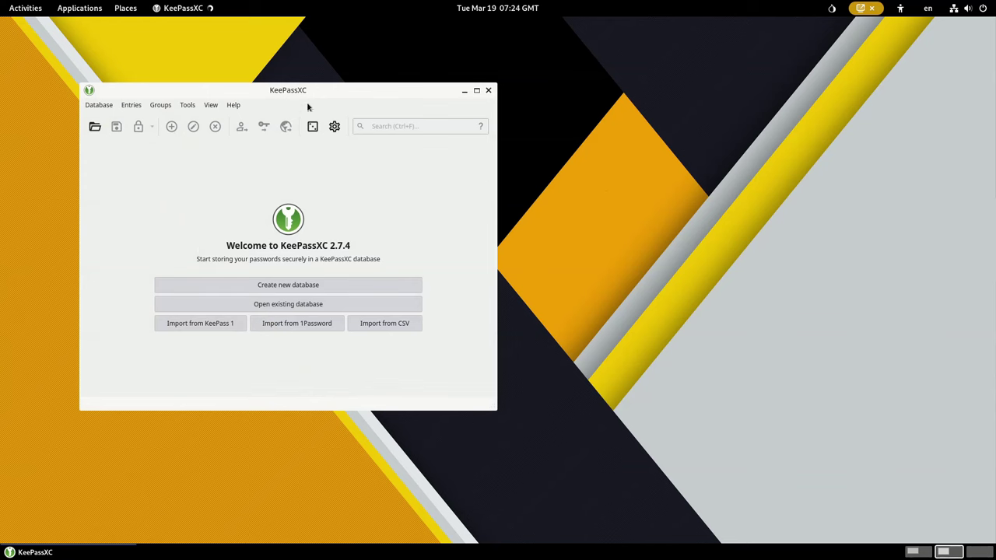
Move the KeePassXC window right and browse its database, entry and tools menus.
drag(307, 91, 444, 93)
click(238, 107)
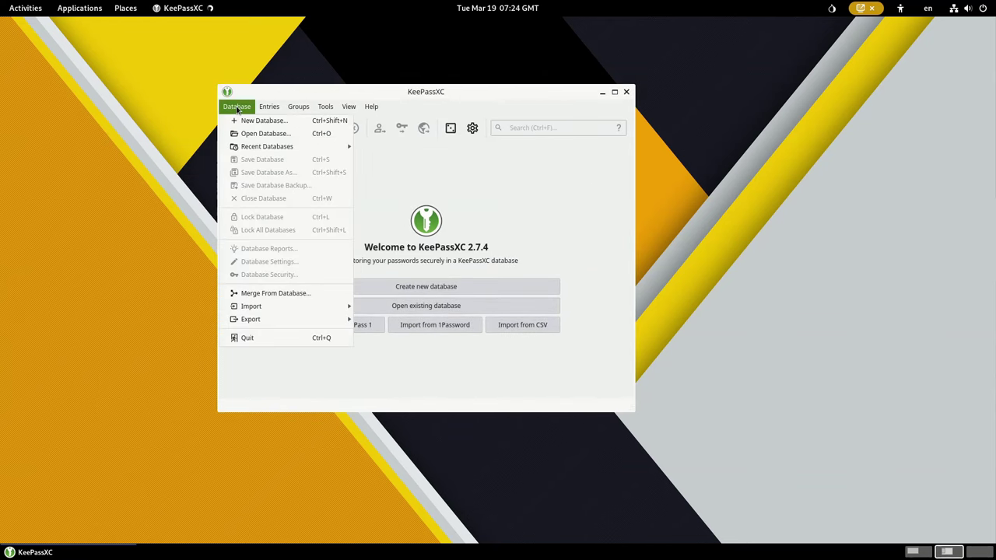
click(238, 108)
click(269, 107)
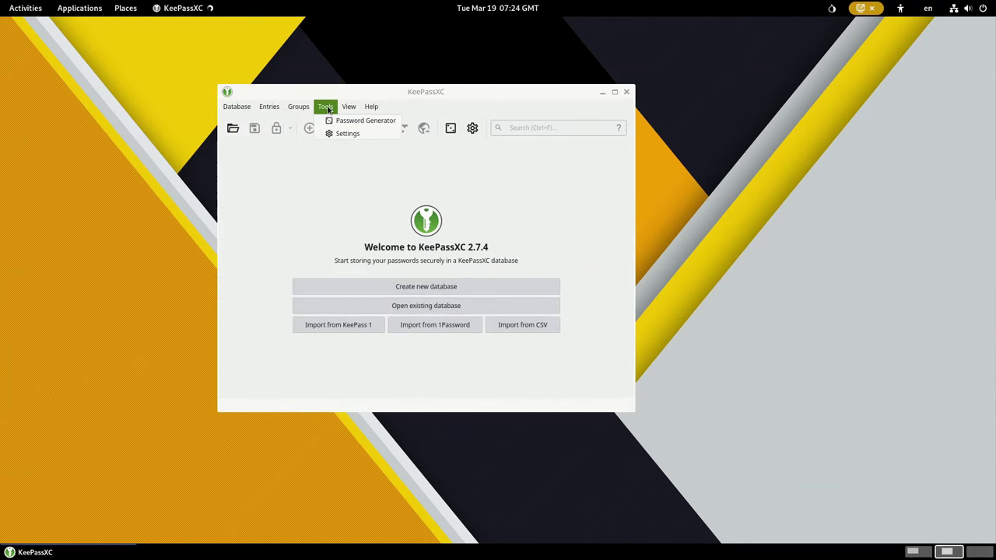
click(448, 265)
Start a new database with a description and a 3.2 s decryption time.
click(477, 285)
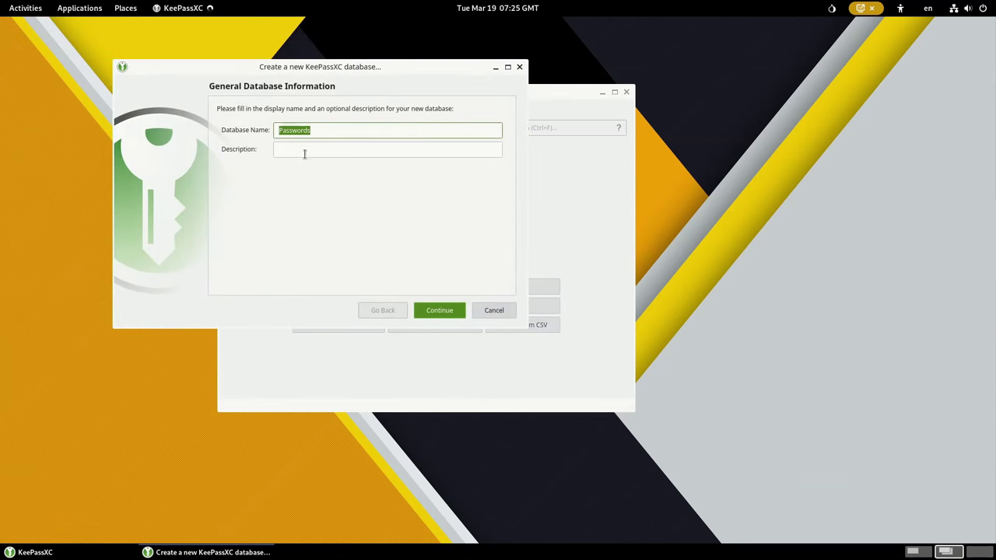
click(304, 152)
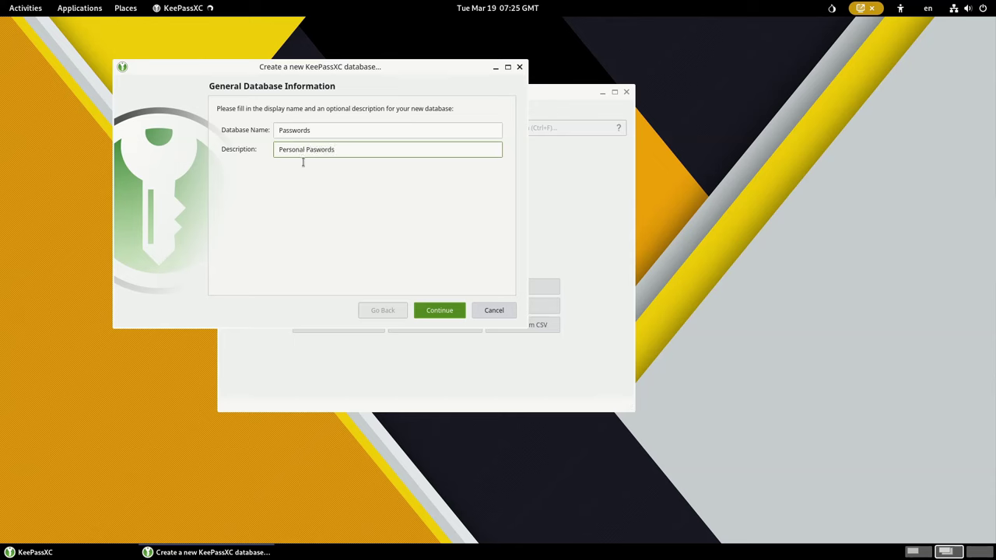
click(439, 310)
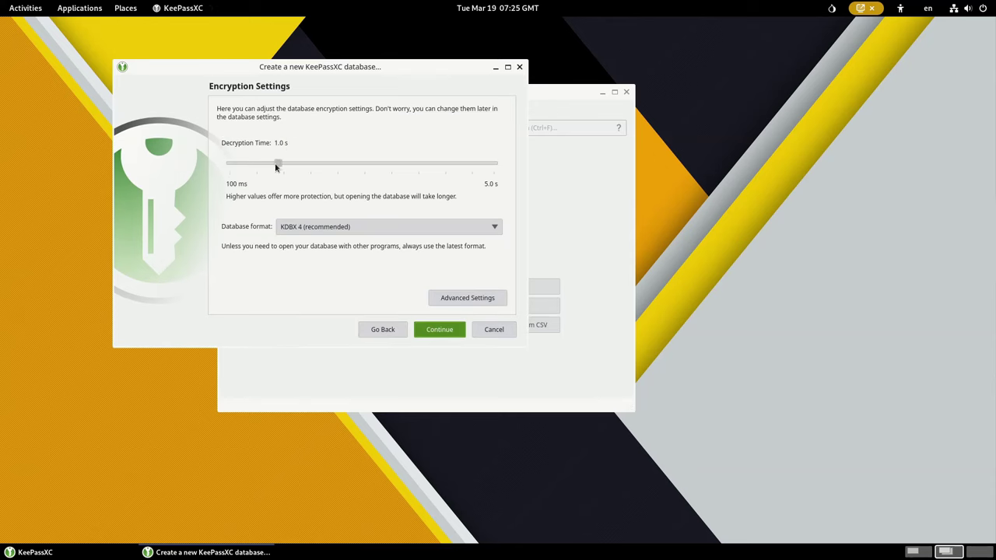
drag(278, 166, 394, 168)
click(461, 333)
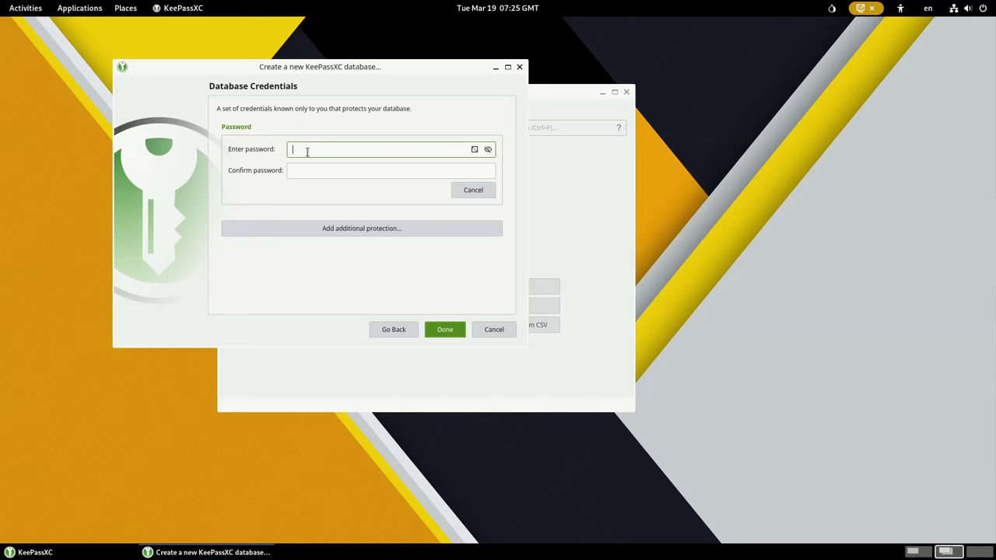
Enter and confirm the master password, then finish creating the database.
key(ctrl+v)
click(488, 148)
click(488, 149)
click(446, 330)
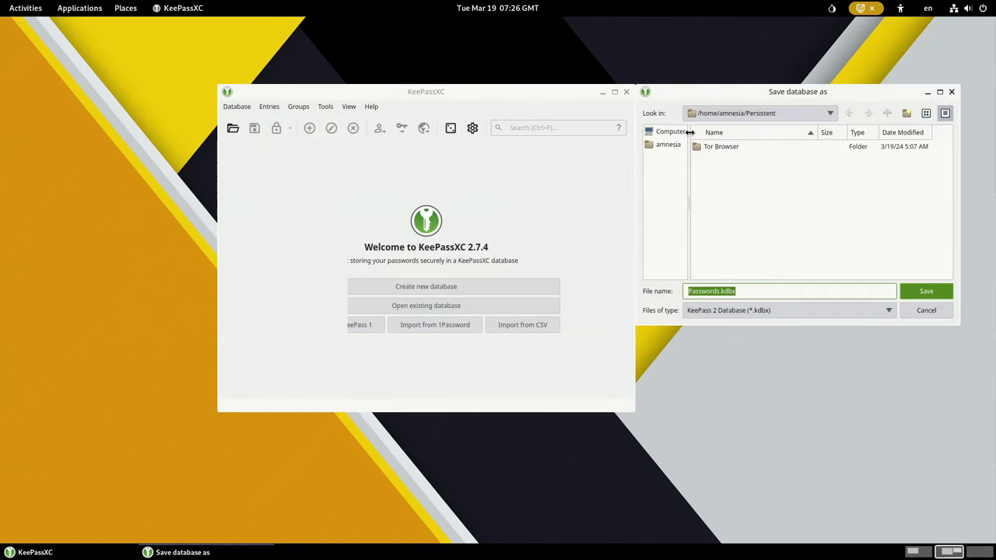
Save the database as Passwords.kdbx in the Persistent folder.
drag(557, 98, 356, 95)
drag(789, 91, 611, 94)
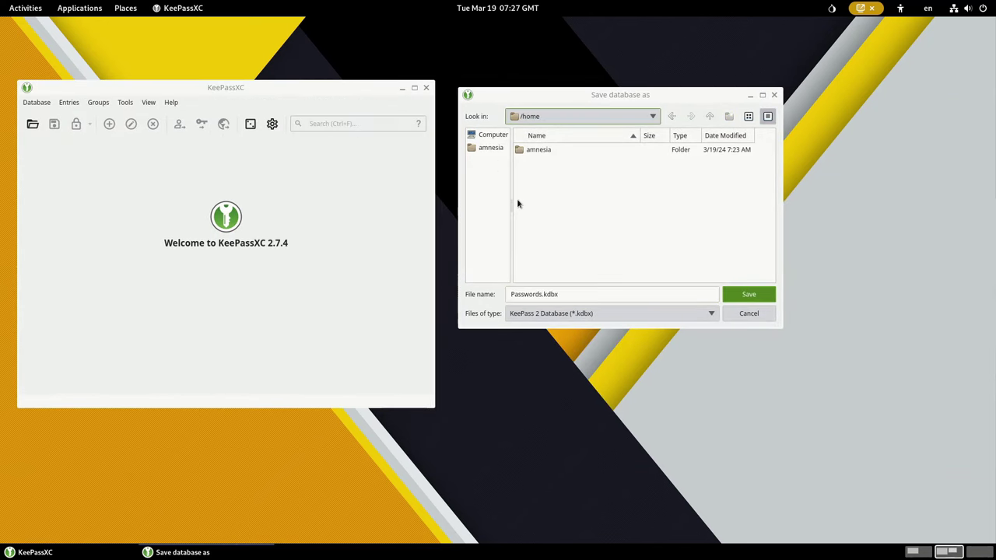
click(493, 149)
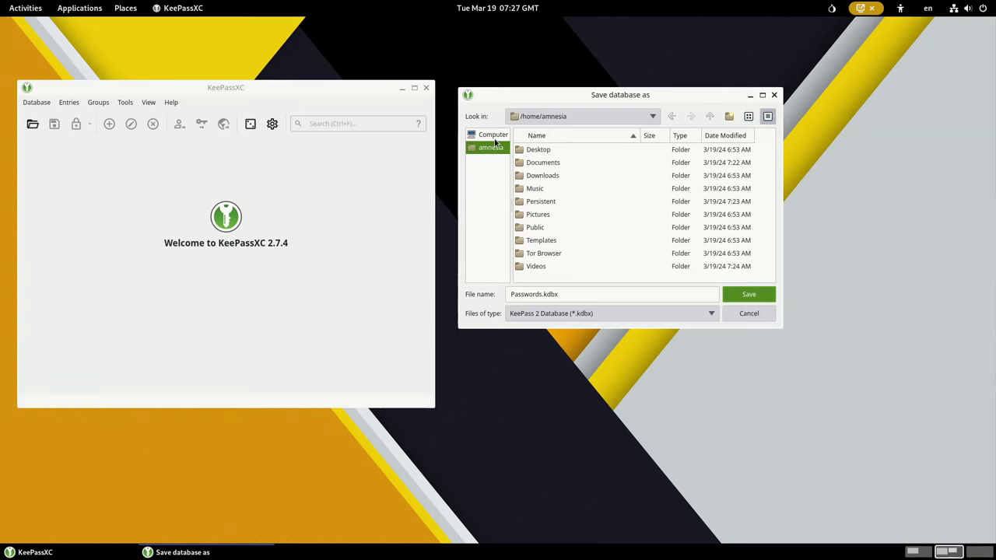
double_click(545, 202)
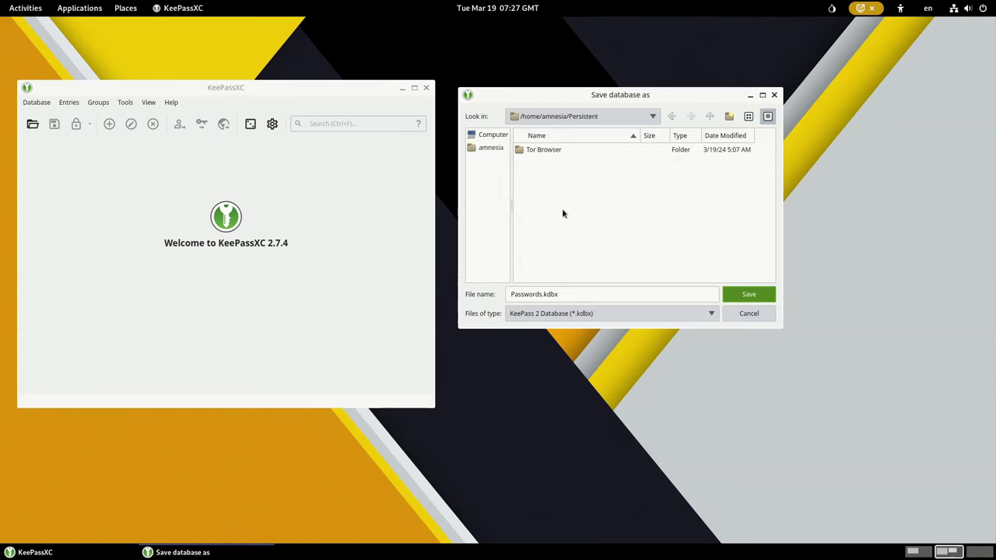
click(748, 295)
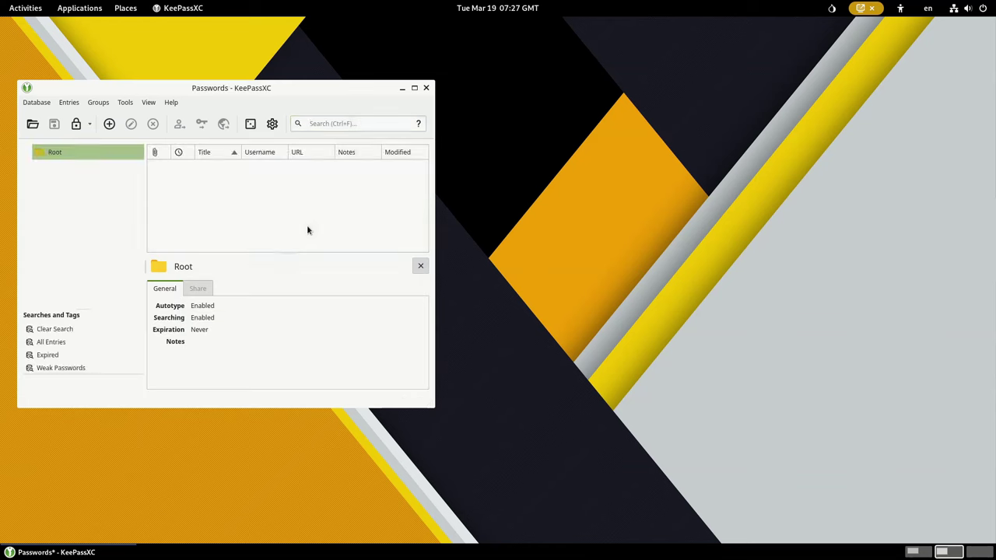
Start a new password entry, then cancel it without saving.
drag(154, 92, 349, 116)
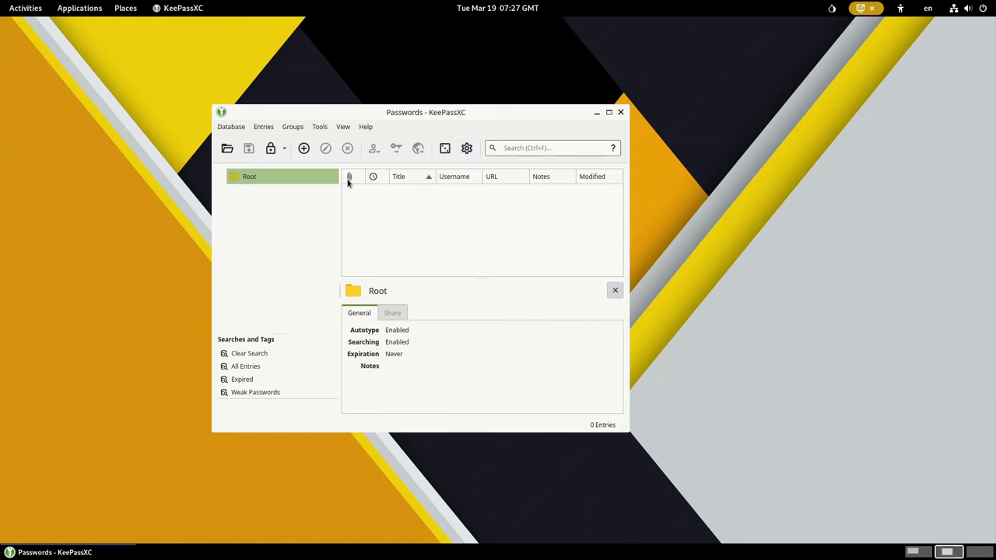
click(304, 148)
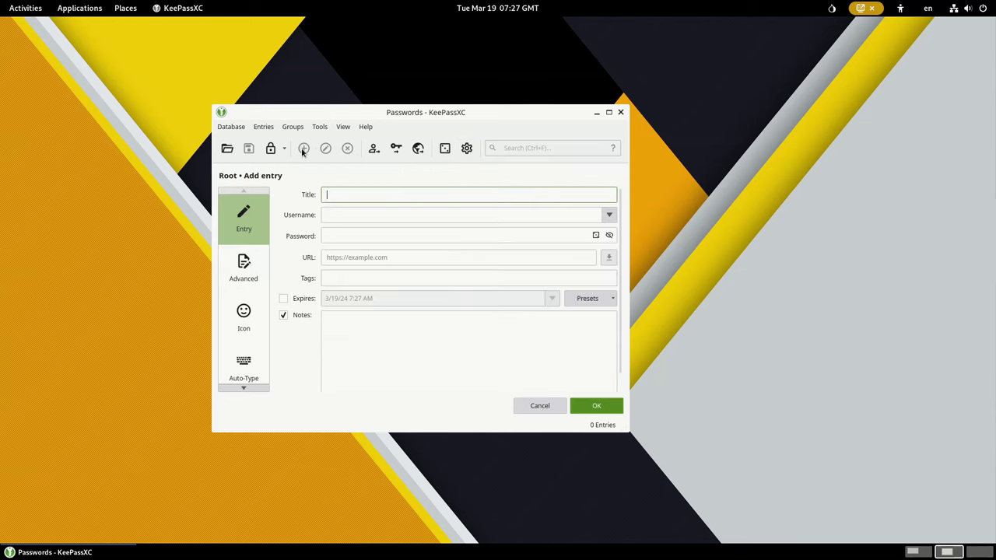
click(351, 212)
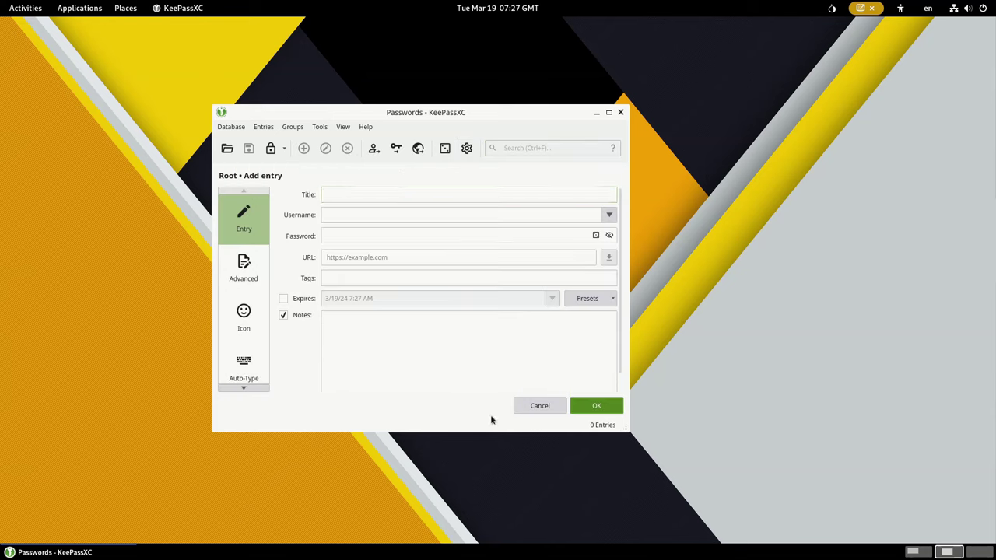
click(539, 405)
Close KeePassXC, then switch between Thunderbird's Home and Account Setup tabs.
click(621, 112)
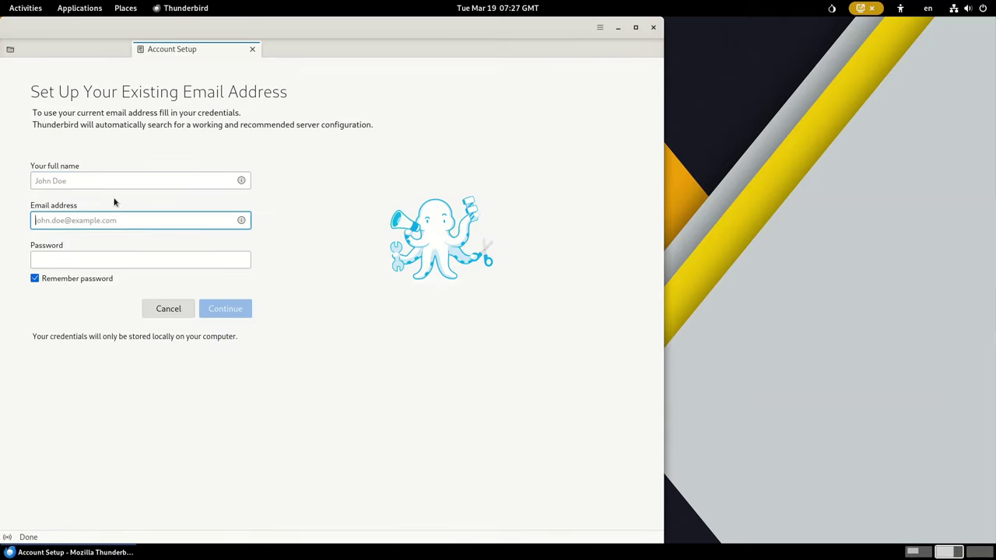
click(70, 53)
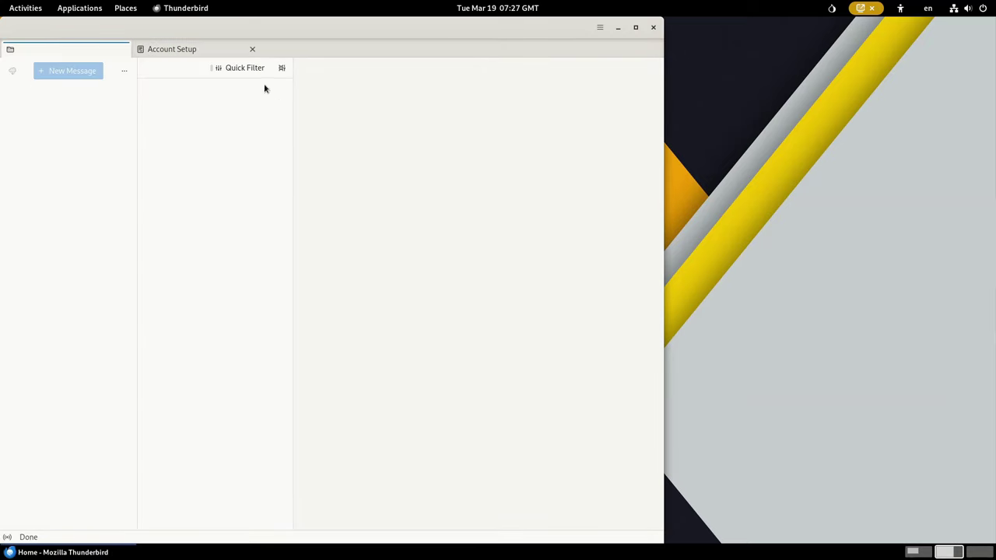
click(186, 50)
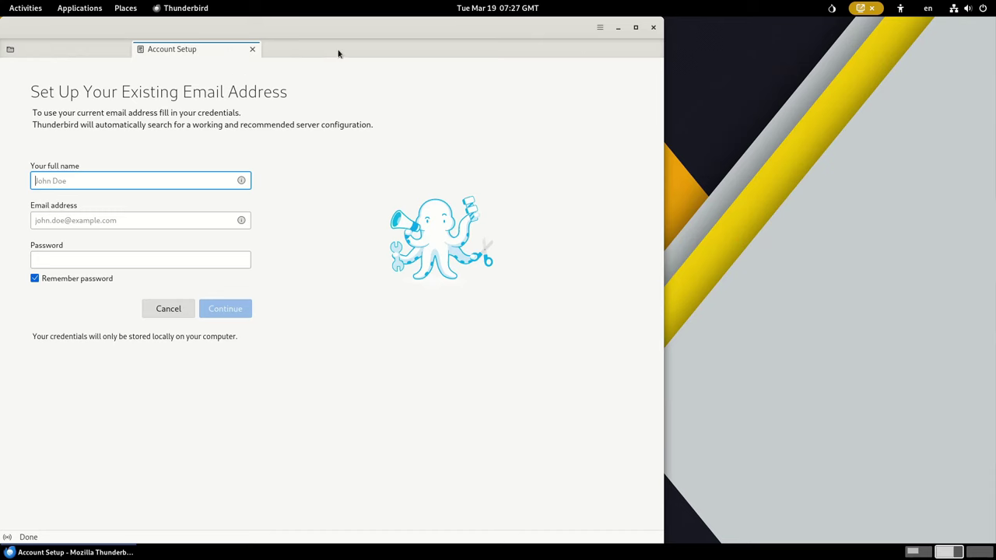
click(113, 256)
Move the Thunderbird window right and close it without setting up an account.
drag(341, 40, 472, 40)
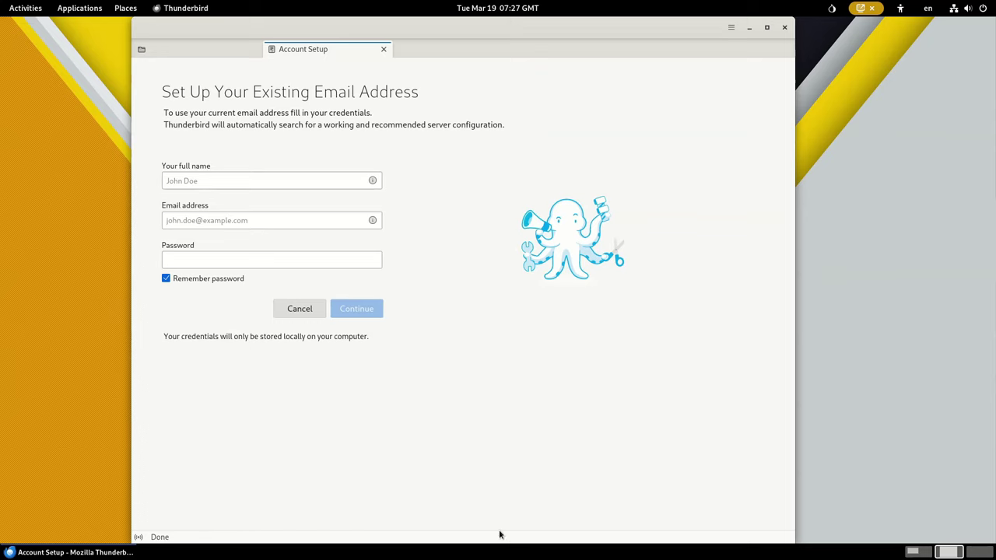
drag(421, 30, 420, 30)
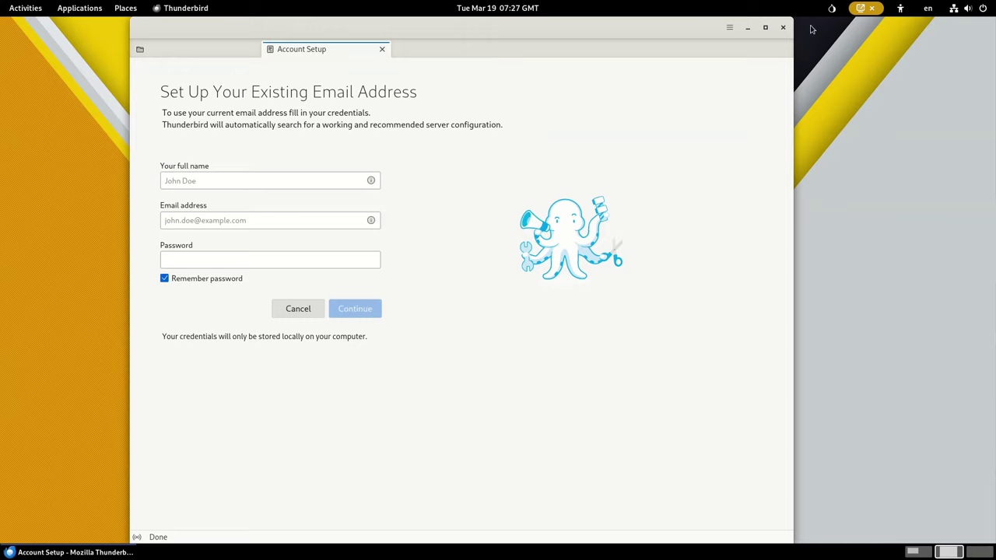
click(783, 27)
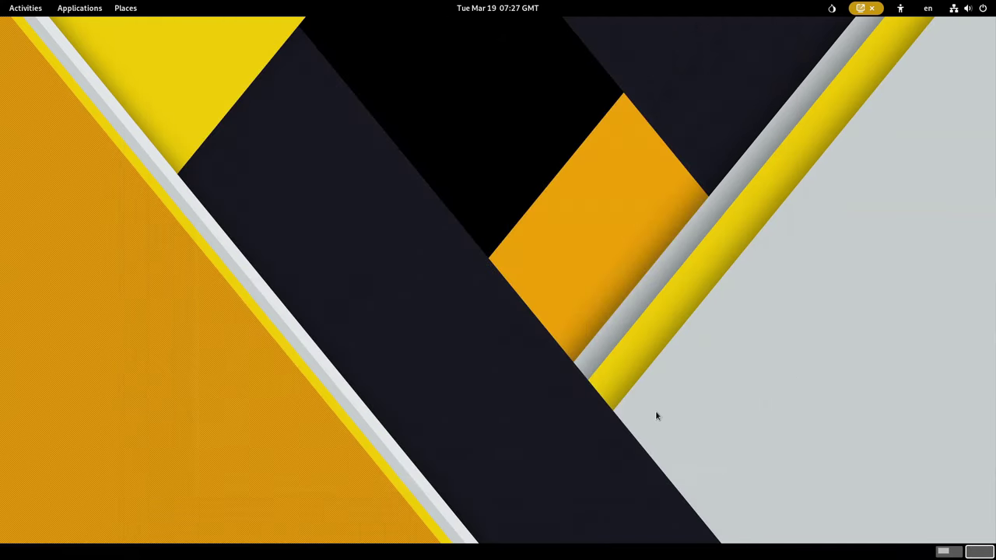
Search 'onion' and launch OnionShare.
key(super)
text(onion)
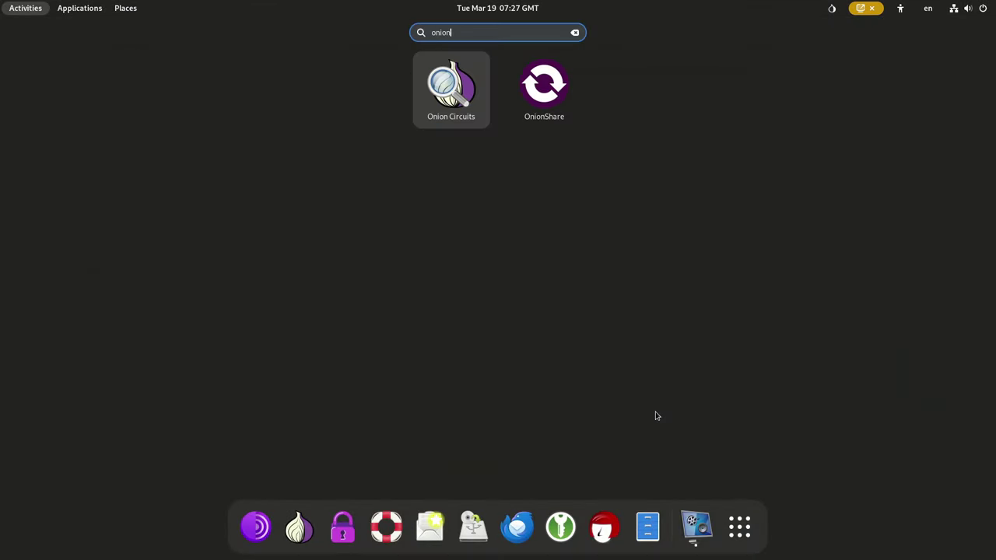
click(544, 87)
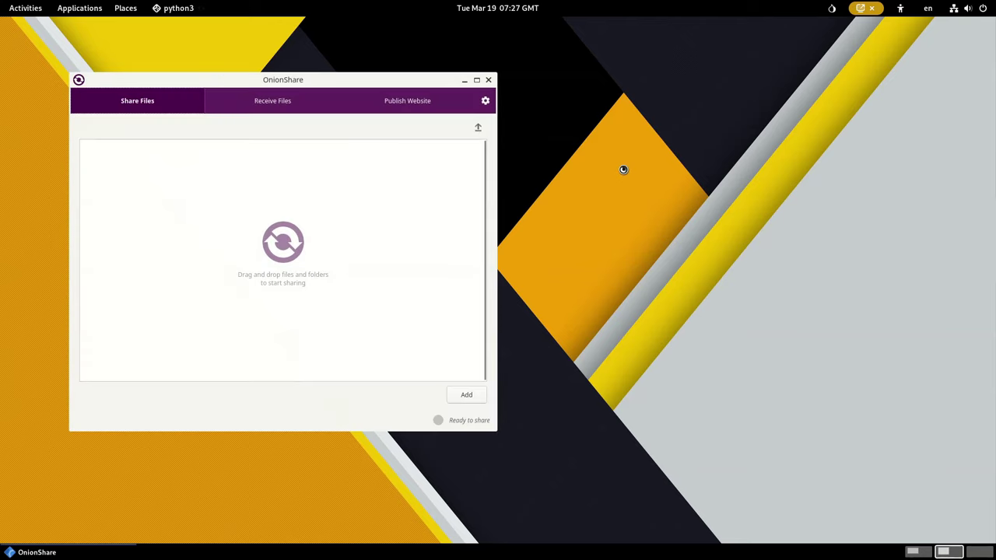
Drag yellow-material-design-abstract-8k-8u-1920x1080.jpg from Persistent into OnionShare, start sharing, and close Files.
key(super)
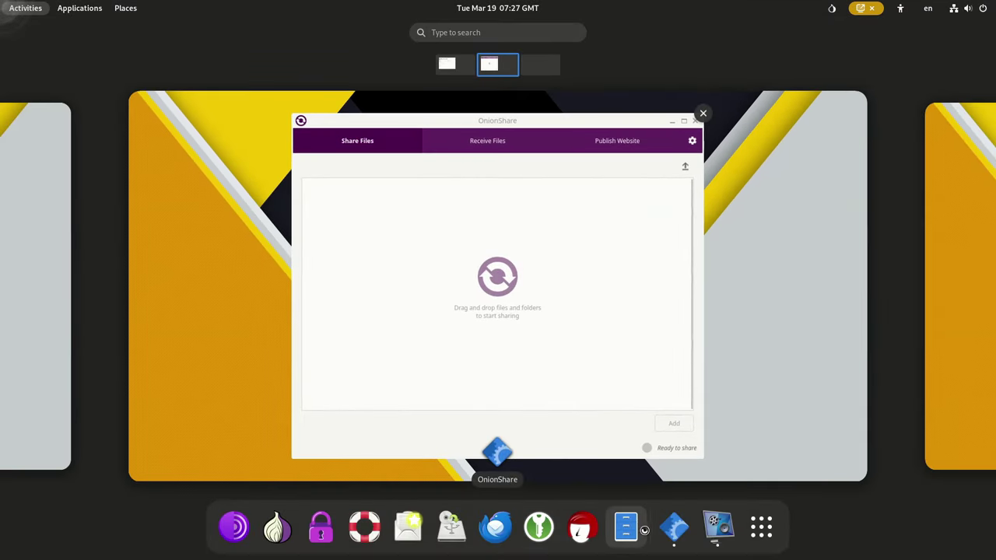
click(629, 527)
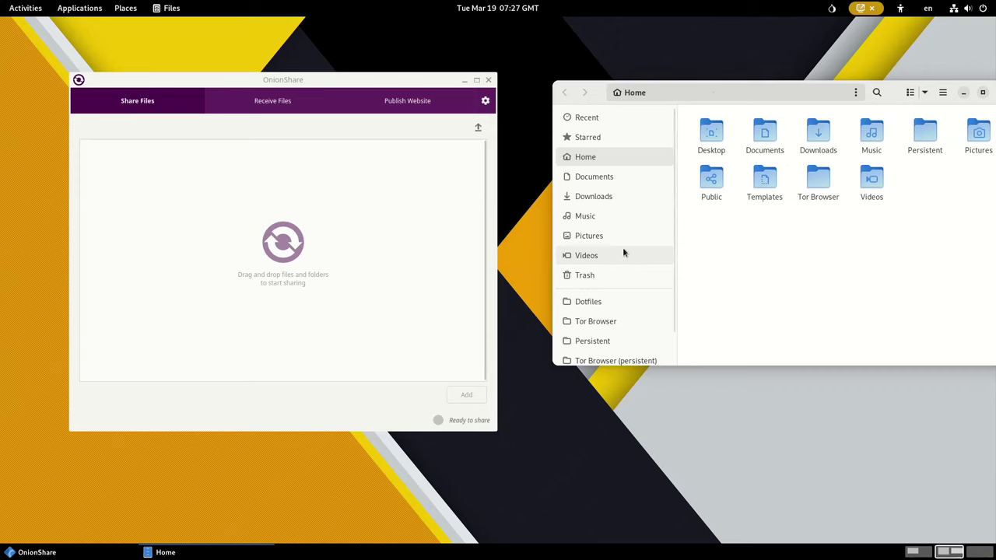
click(622, 251)
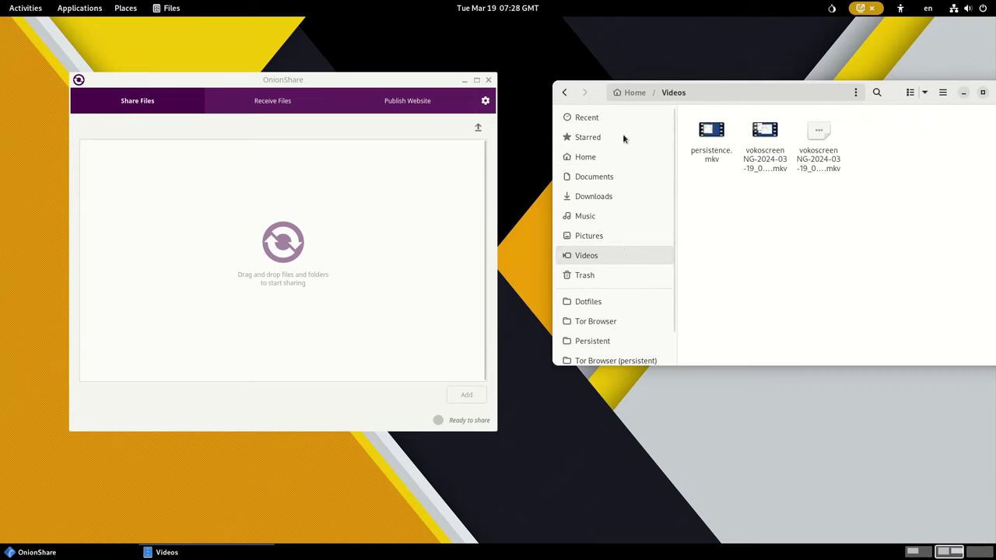
click(631, 236)
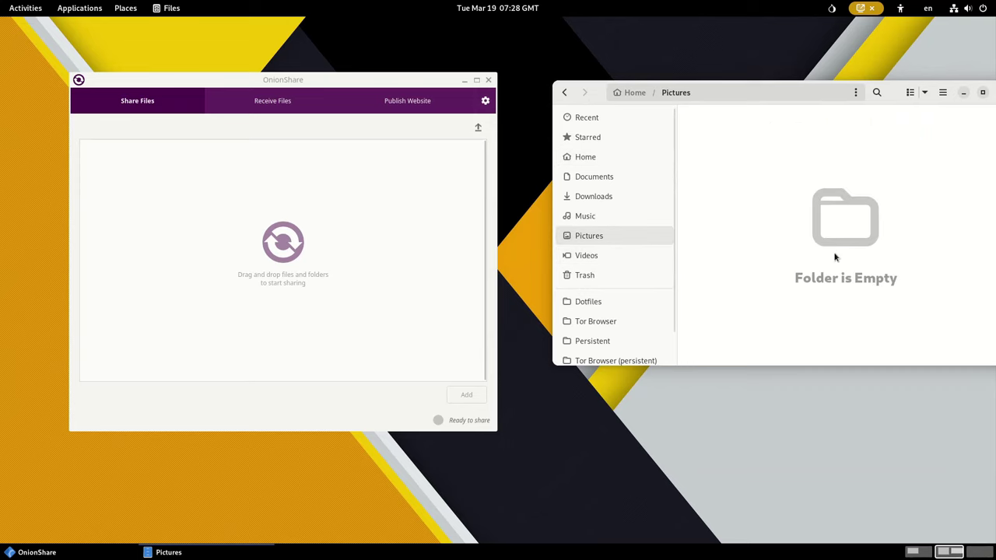
click(621, 336)
drag(870, 148, 391, 258)
click(295, 387)
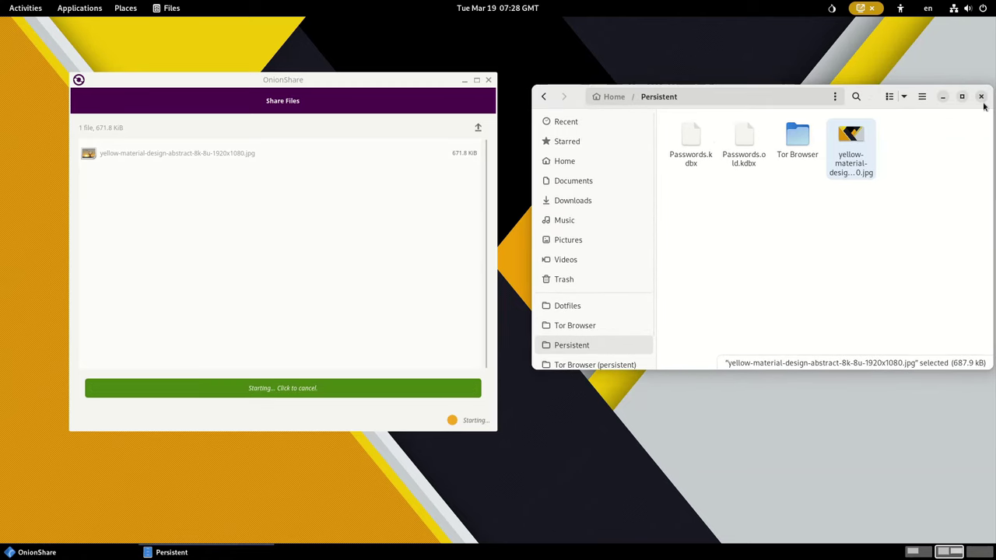
click(982, 92)
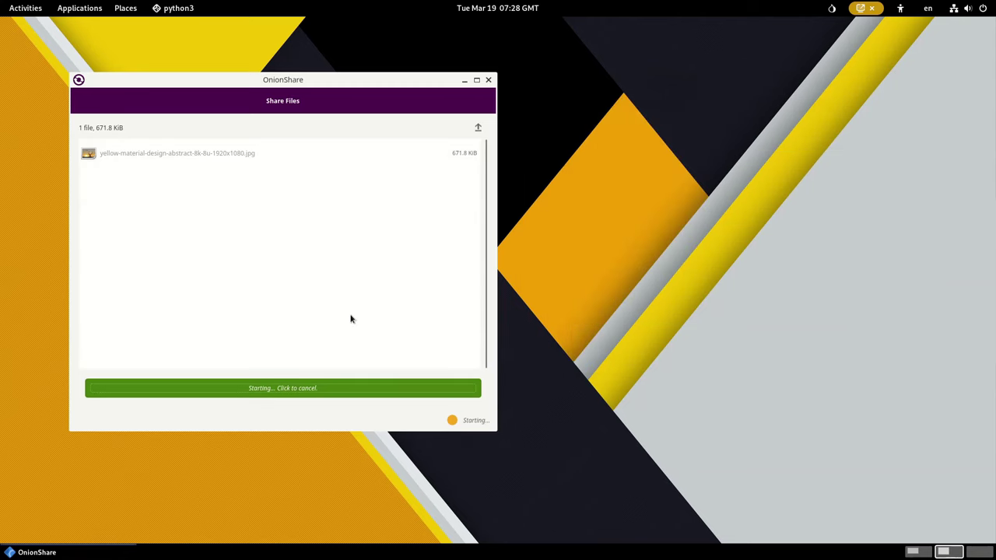
Launch Metadata Cleaner via 'meta' and add the yellow wallpaper JPG from Persistent.
key(super)
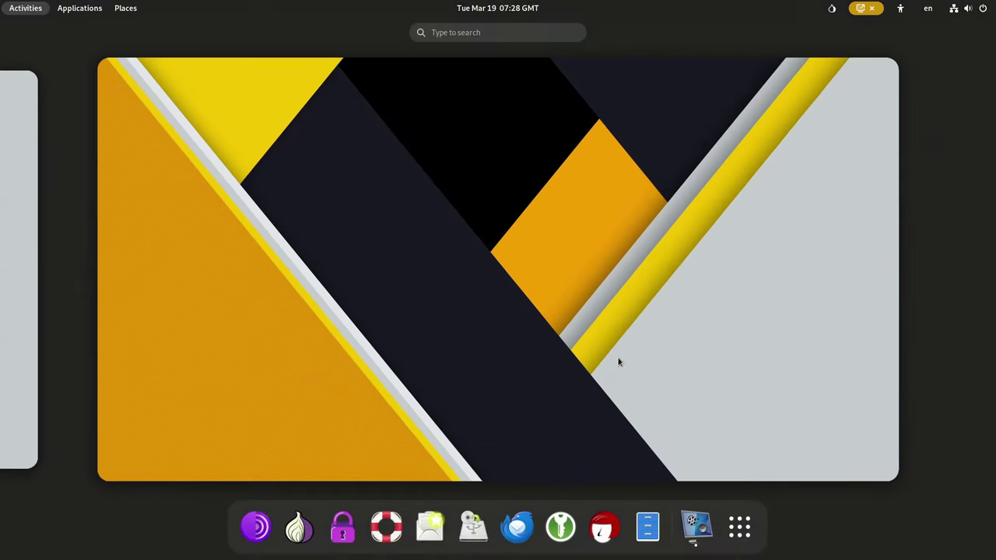
text(meta)
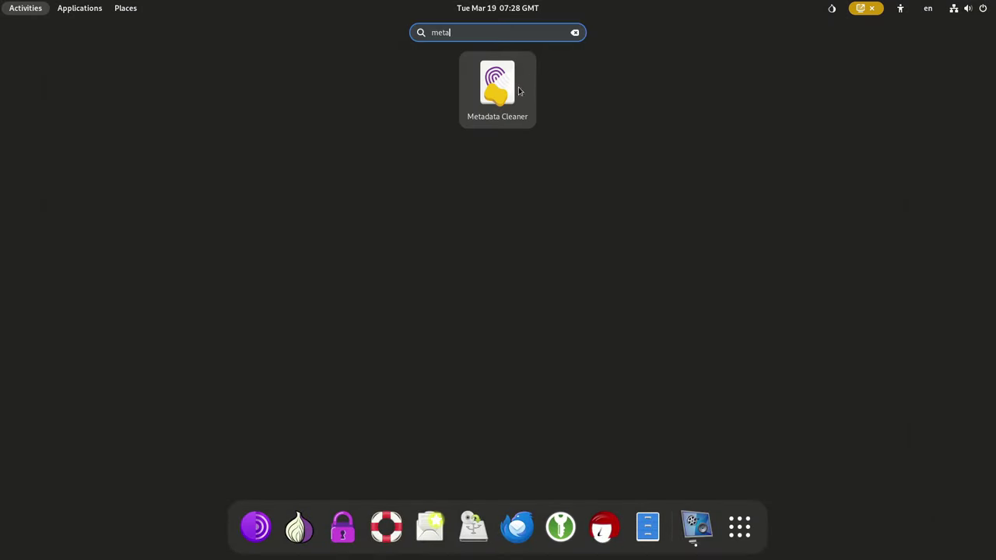
click(518, 86)
mouse_move(2, 4)
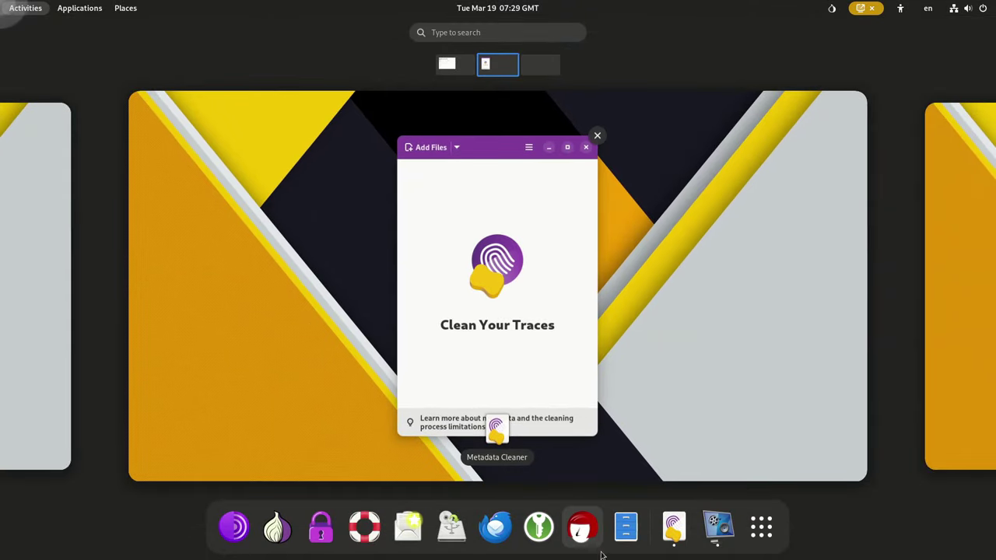
click(629, 526)
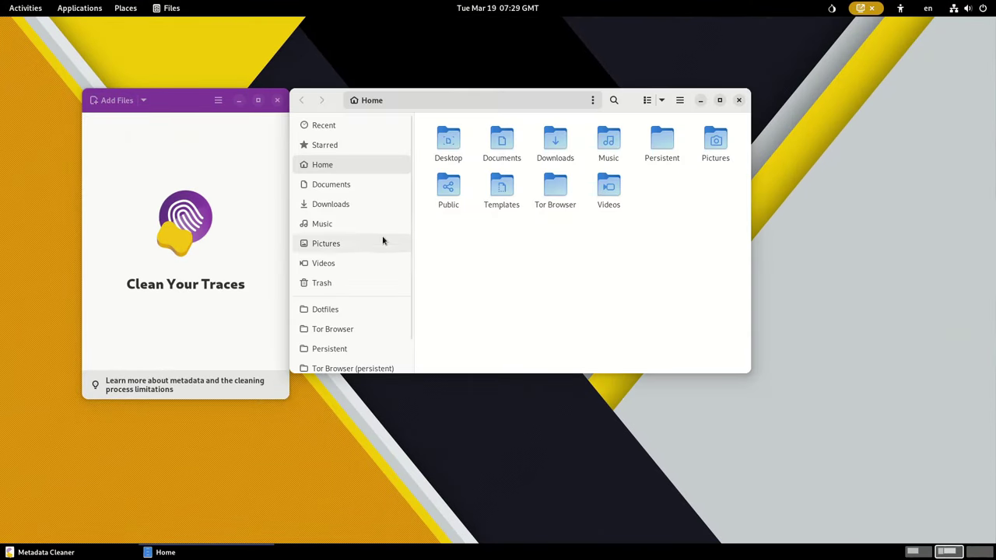
click(329, 349)
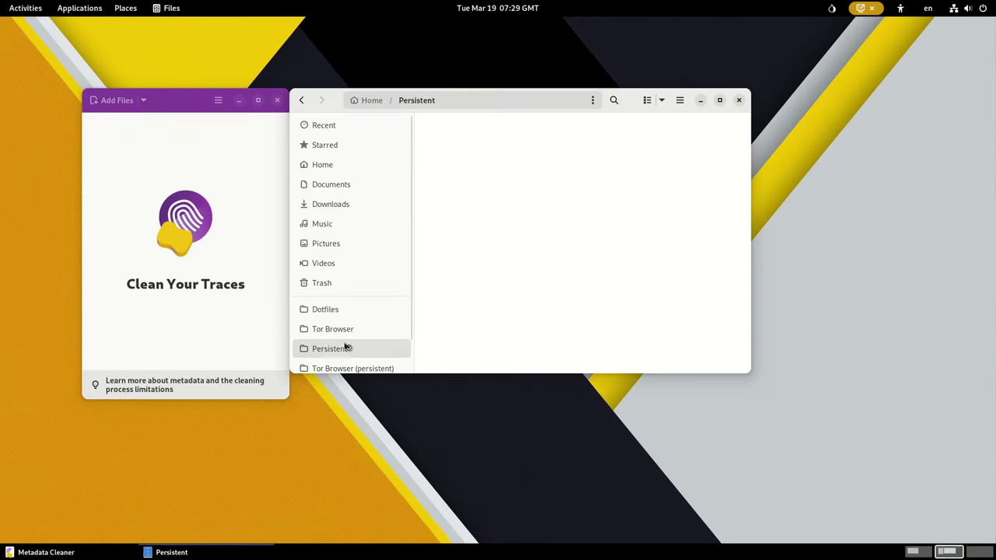
drag(609, 151, 224, 271)
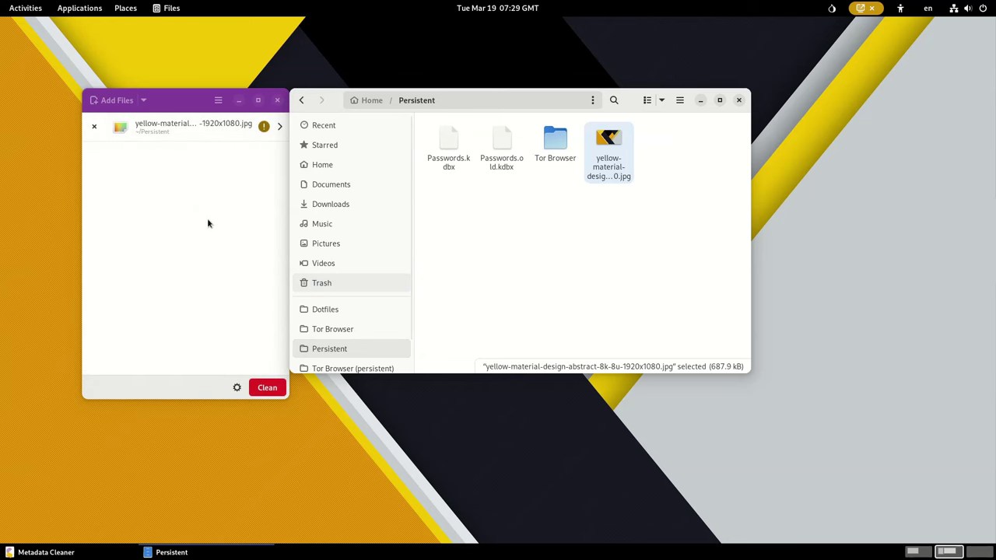
click(207, 236)
drag(544, 101, 594, 102)
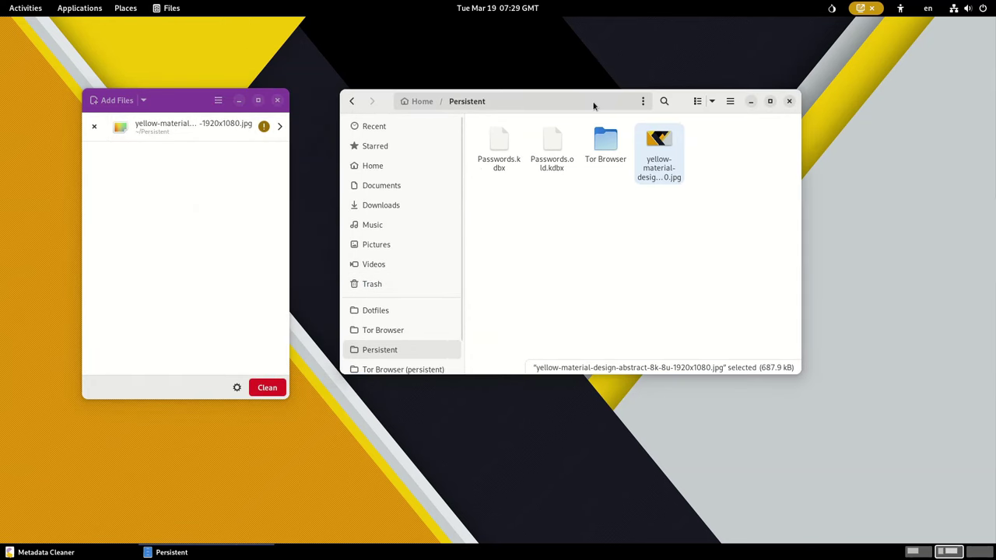
Review the JPG's metadata, clean it, and check its details now at 165.6 kB.
click(274, 129)
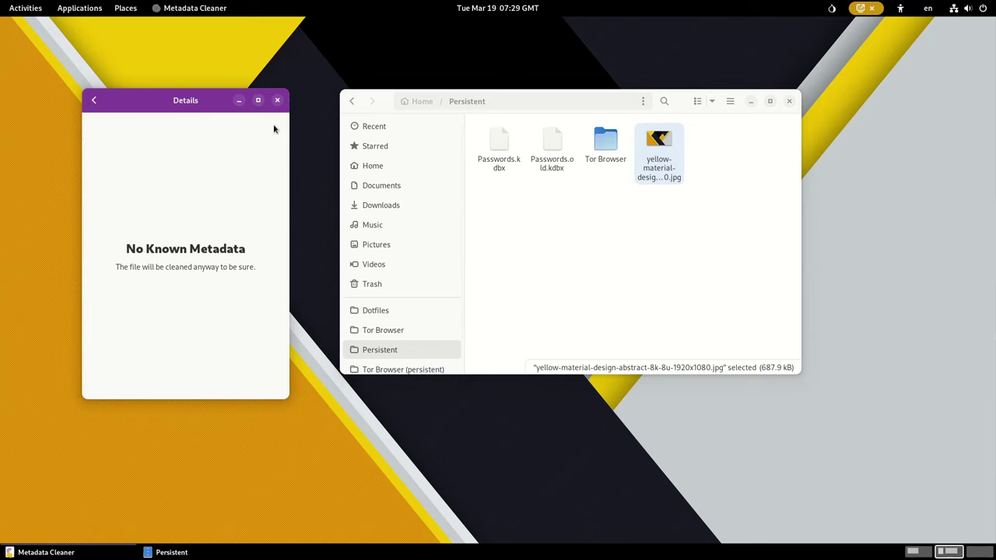
click(93, 100)
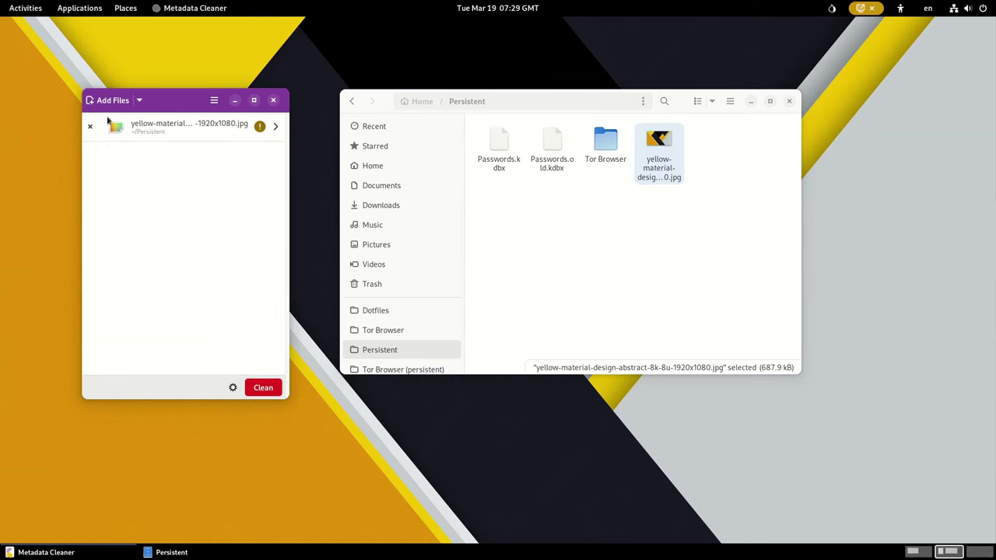
click(267, 388)
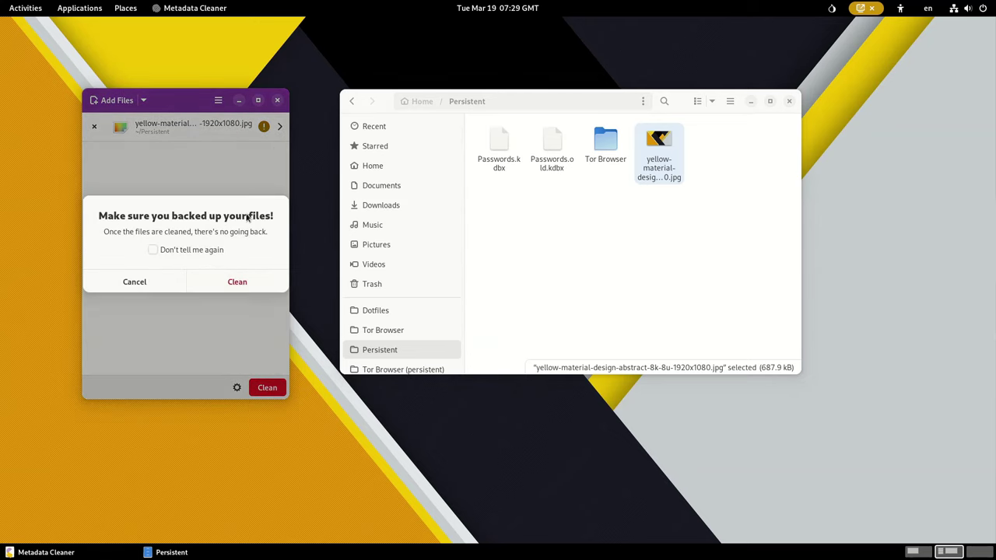
click(212, 286)
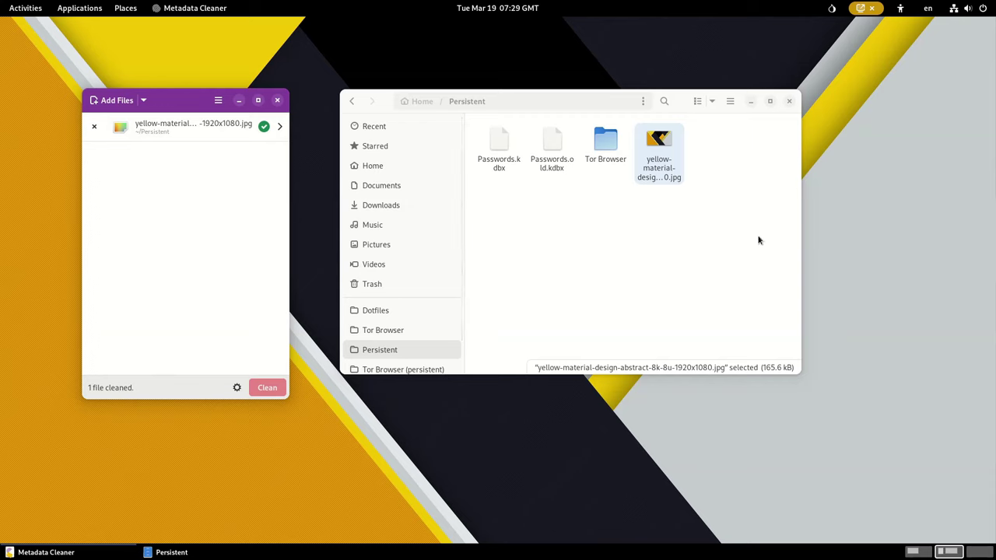
click(257, 127)
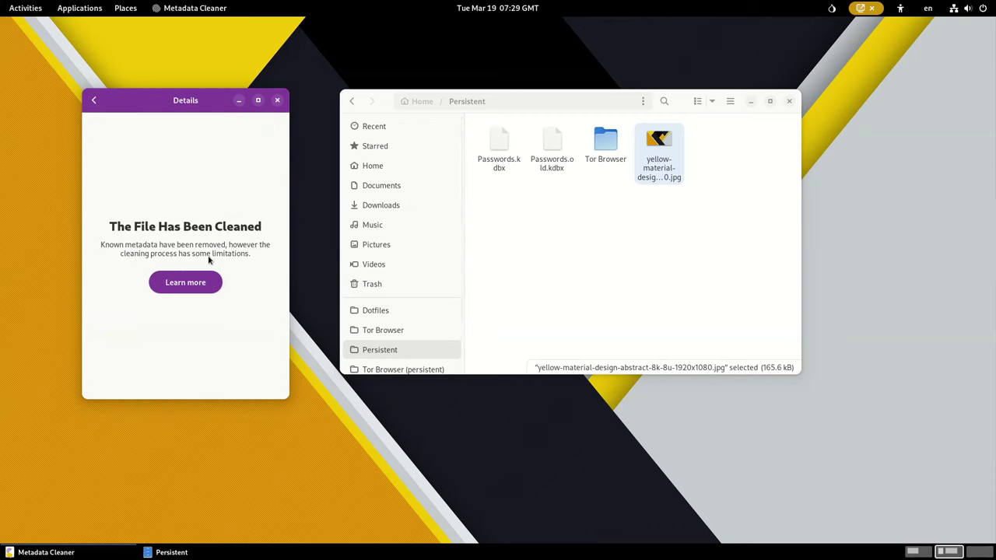
click(94, 100)
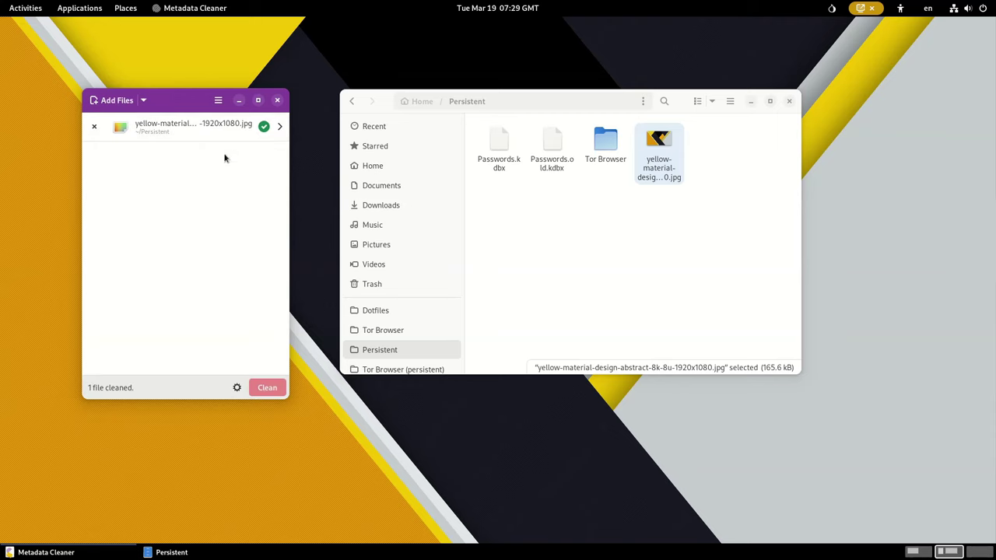
Close Metadata Cleaner and read the info tooltip beside OnionShare's onion address.
click(277, 100)
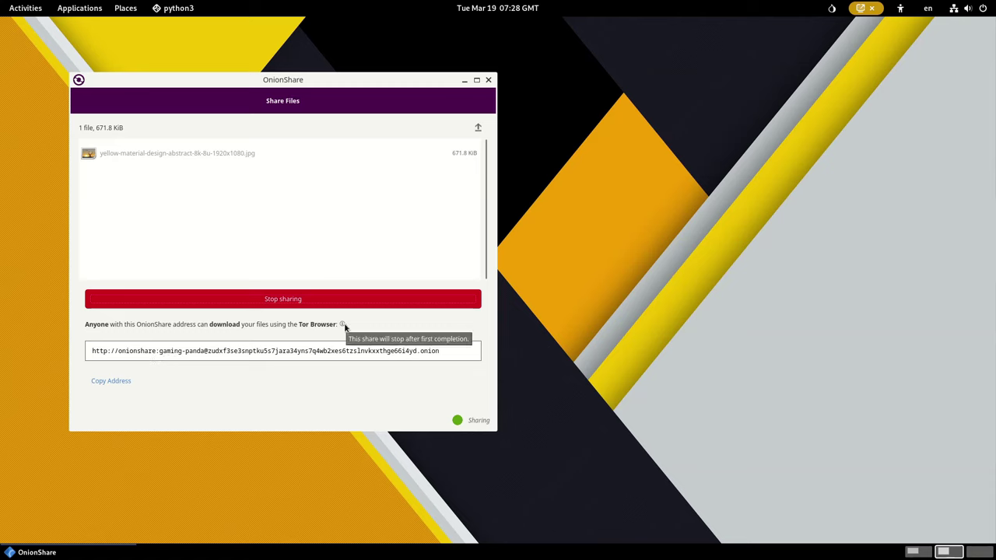
mouse_move(343, 327)
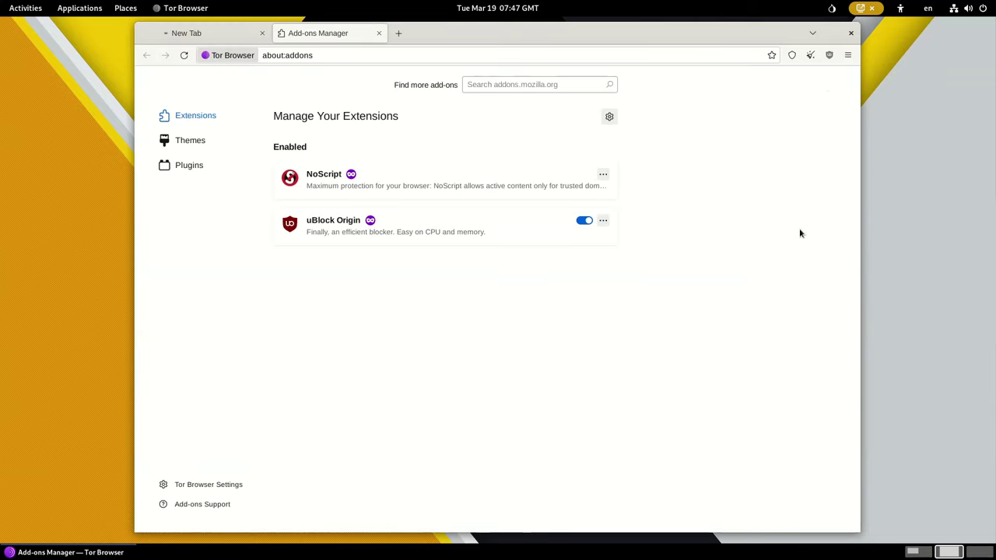
Inspect NoScript's description and permissions in the Add-ons Manager.
click(475, 180)
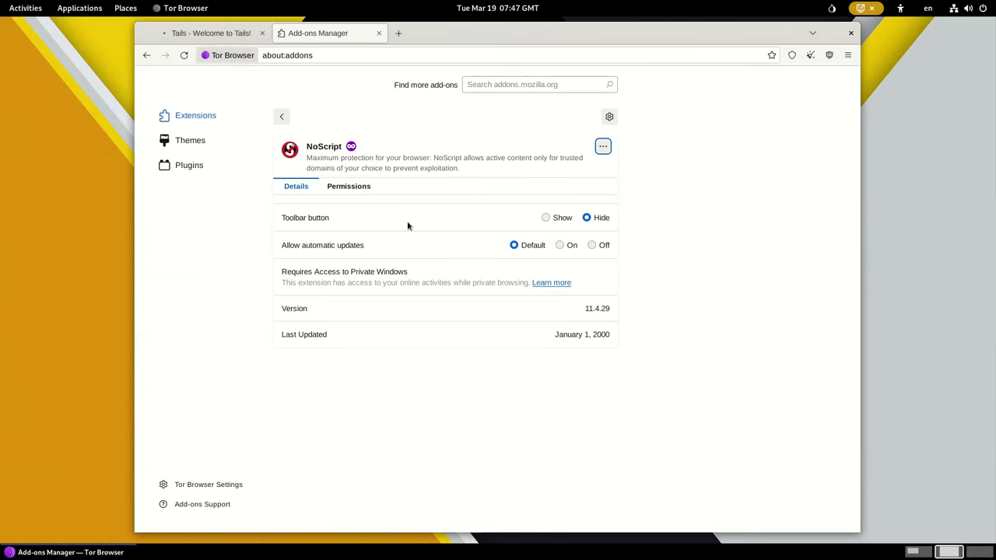
triple_click(370, 168)
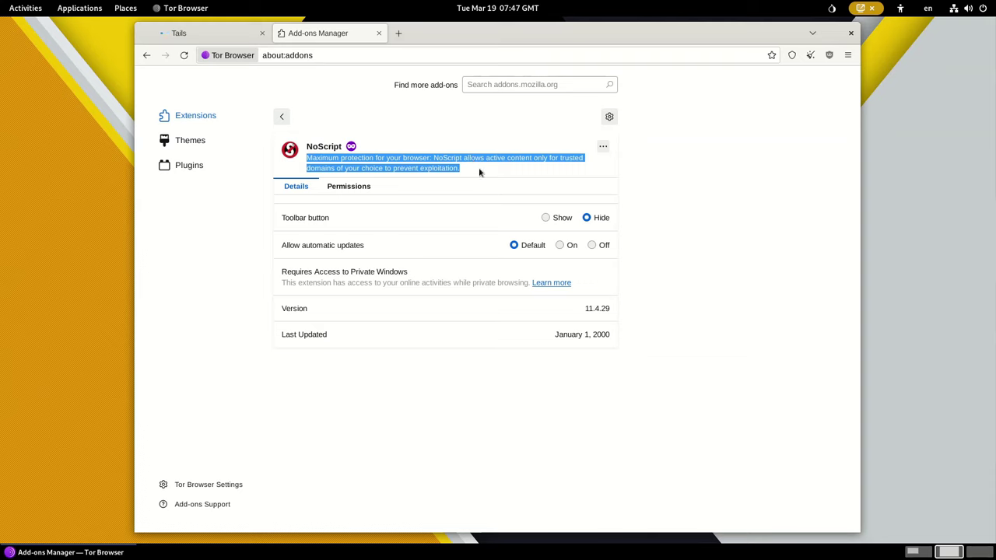
click(479, 173)
click(349, 186)
click(296, 186)
click(281, 116)
Inspect uBlock Origin's description and permissions, then close the Add-ons Manager tab.
click(349, 225)
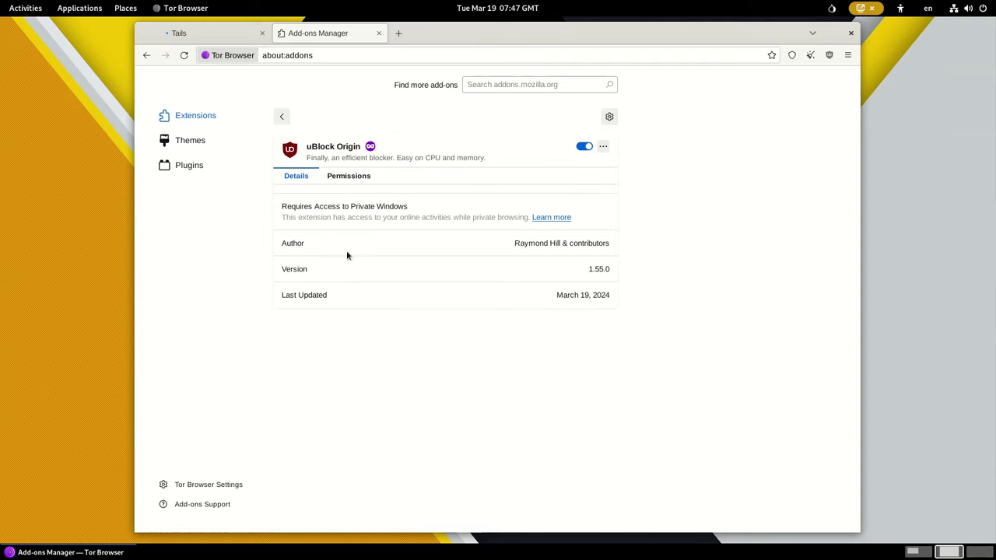
triple_click(364, 159)
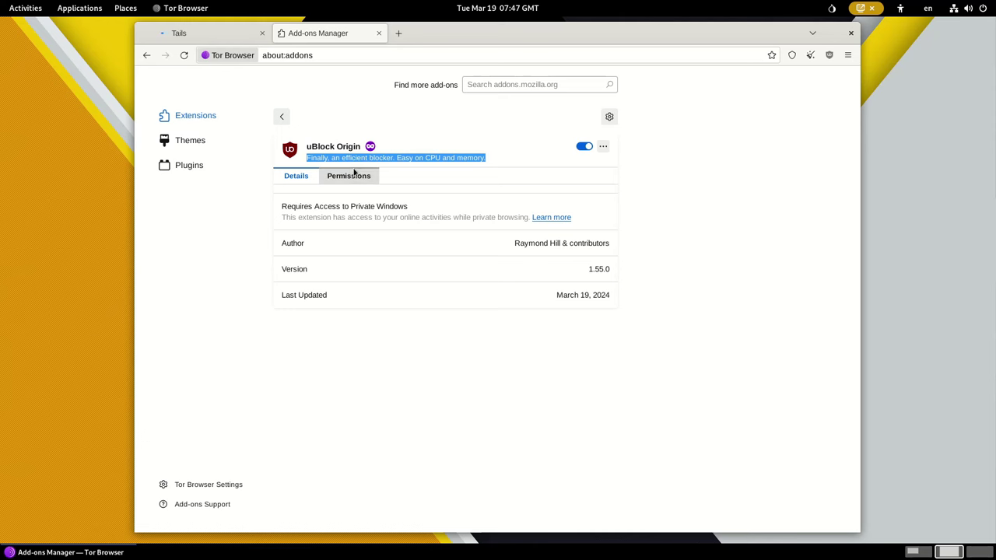
click(348, 175)
click(296, 176)
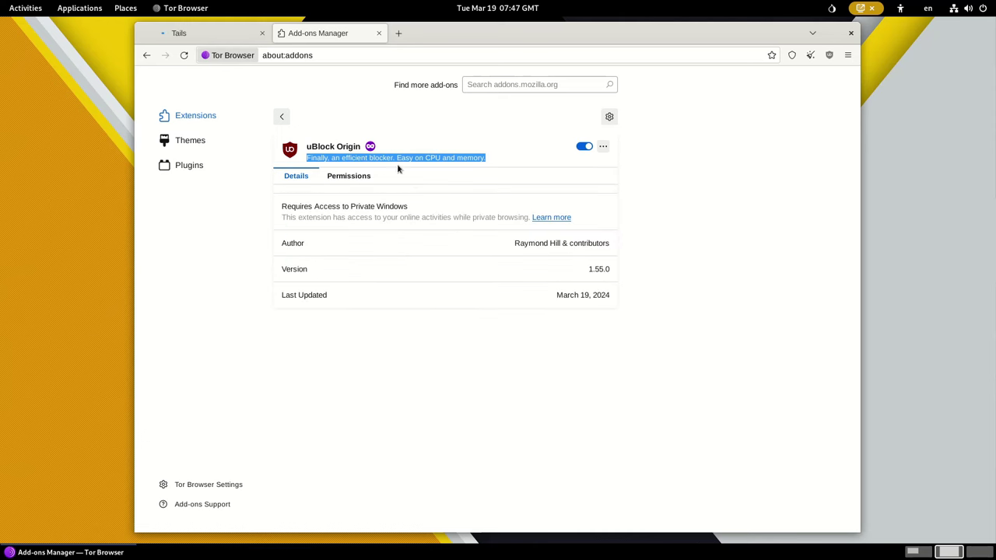
click(379, 34)
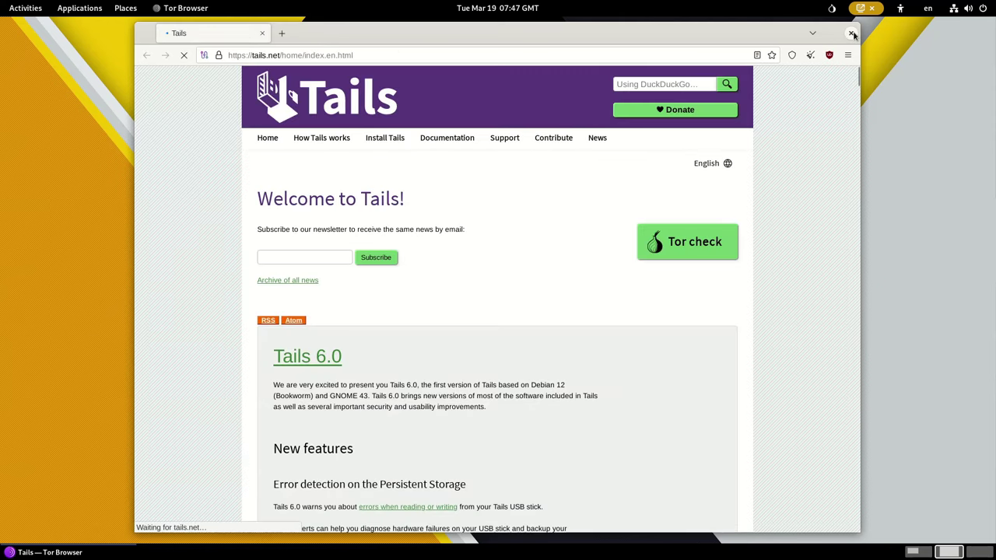
Close Tor Browser and launch GNOME Settings, enlarging and repositioning its window.
click(852, 33)
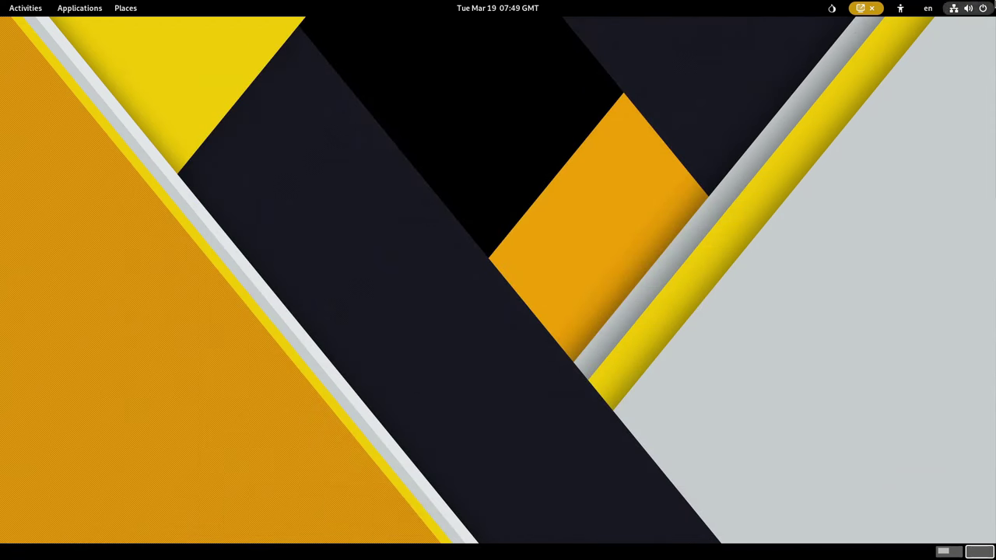
click(969, 7)
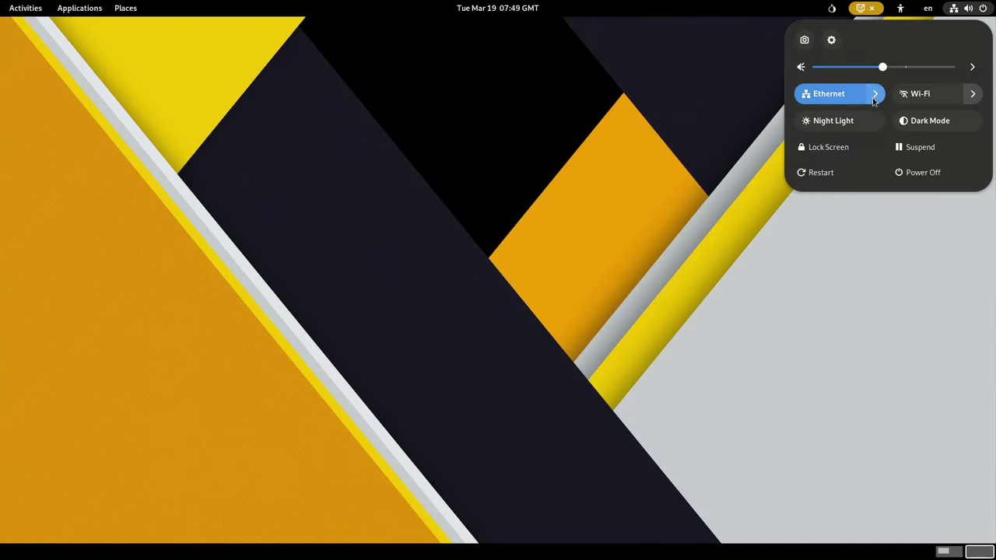
click(830, 40)
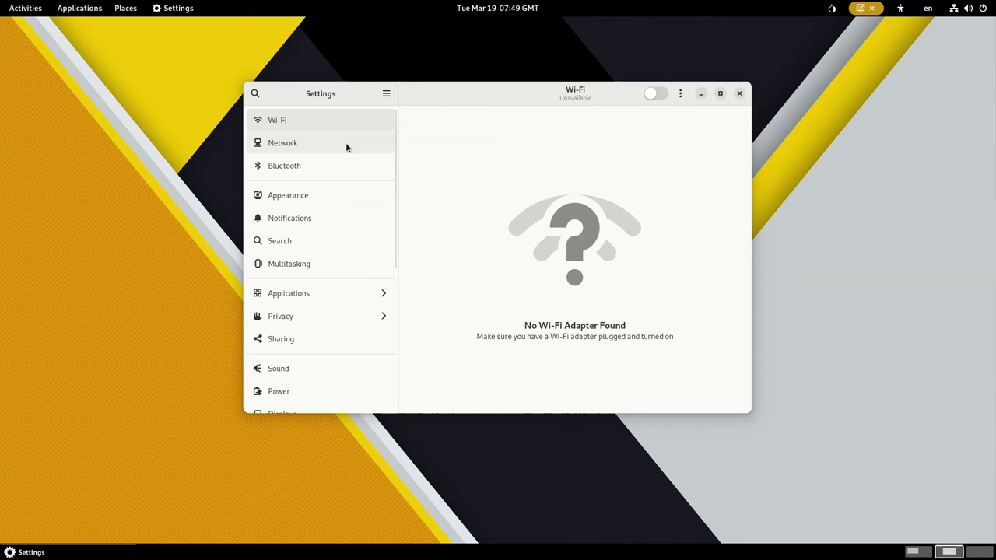
drag(751, 412, 847, 457)
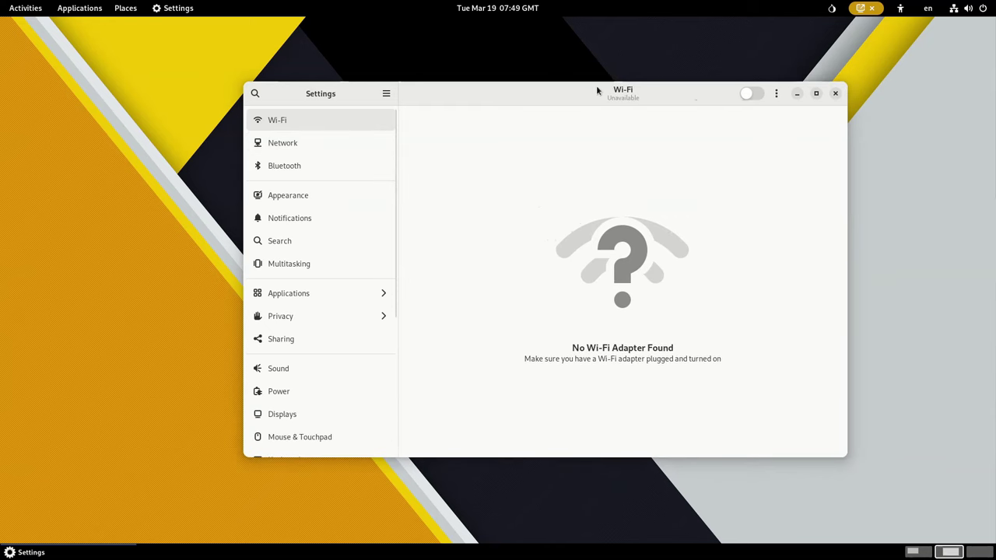
drag(597, 90, 571, 85)
Glance at the extra Wi-Fi options and Bluetooth, settling on the Network page.
click(743, 74)
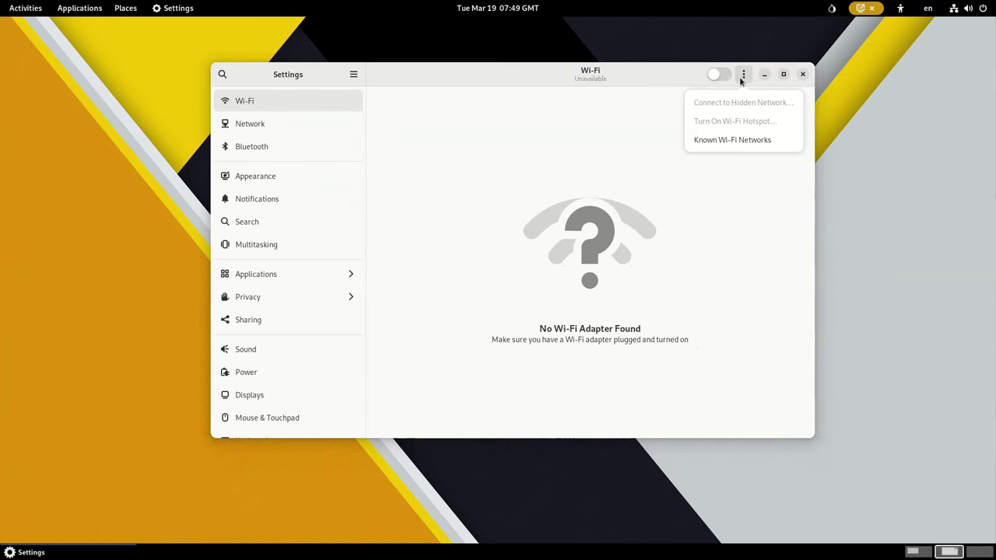
click(744, 169)
click(307, 145)
click(303, 124)
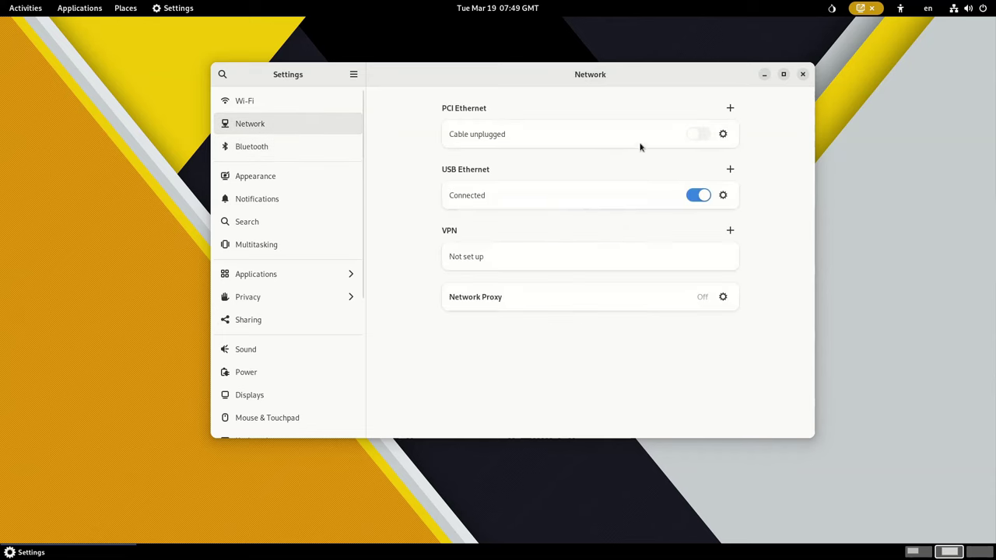
click(275, 144)
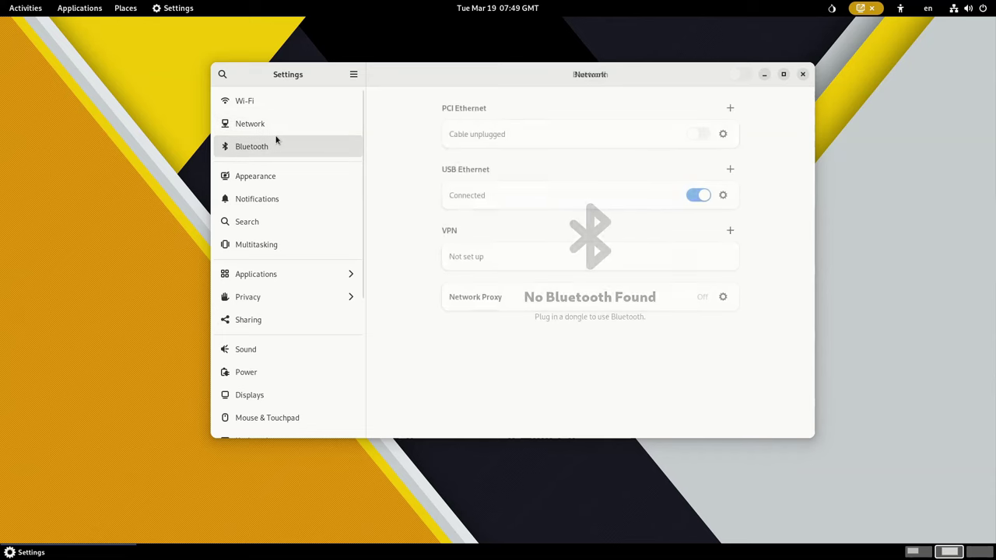
click(274, 128)
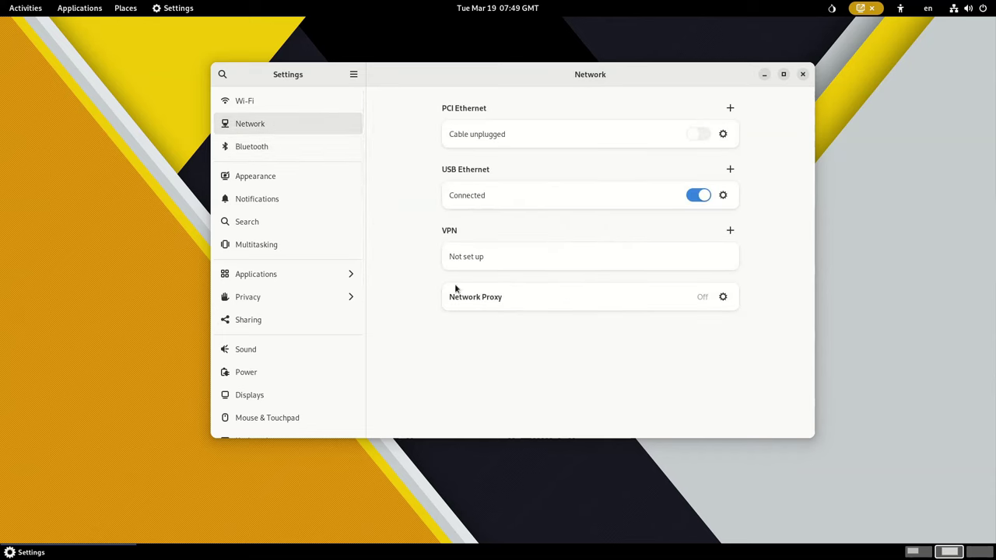
Browse the Appearance, Notifications and Search settings pages.
click(238, 176)
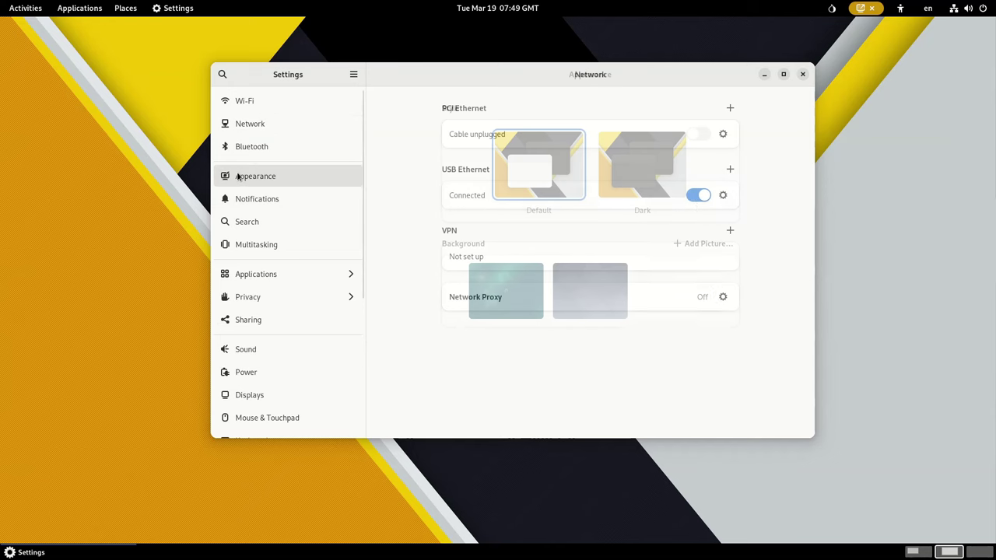
scroll(598, 418, down, 1)
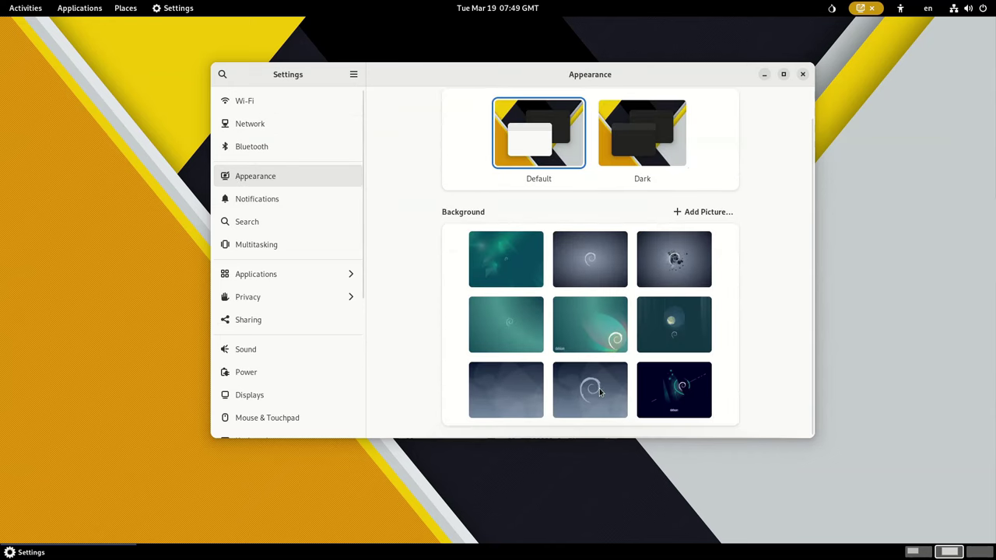
scroll(607, 325, down, 4)
scroll(566, 361, up, 4)
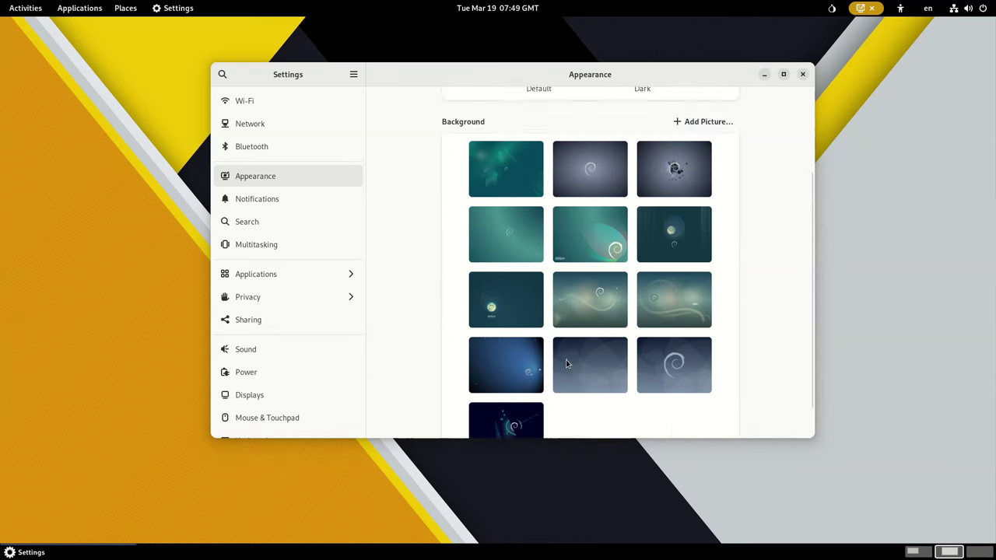
scroll(566, 363, down, 4)
scroll(567, 363, up, 5)
click(265, 204)
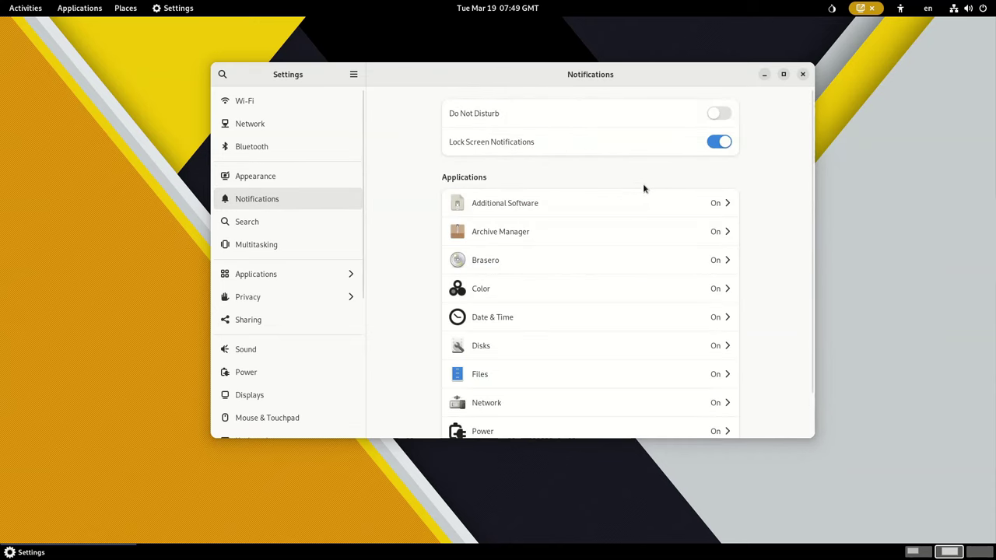
scroll(568, 241, down, 2)
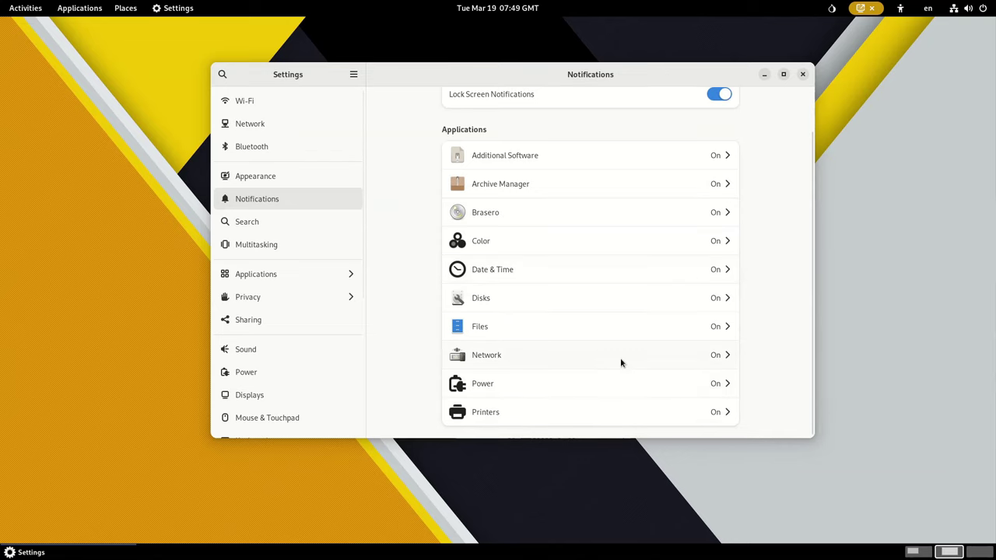
click(231, 223)
Toggle the Appearance style between Dark and Default twice, leaving it on Default.
click(267, 180)
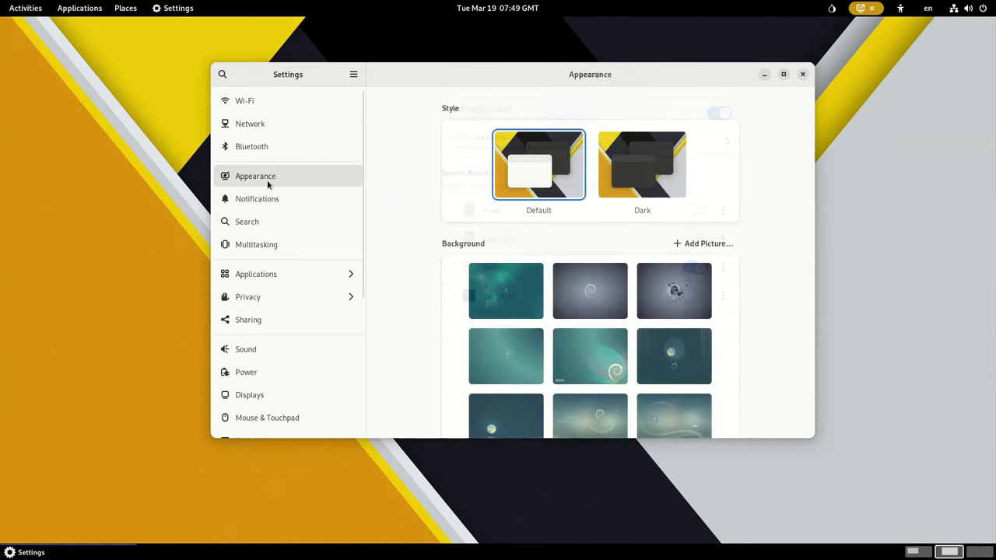
click(643, 183)
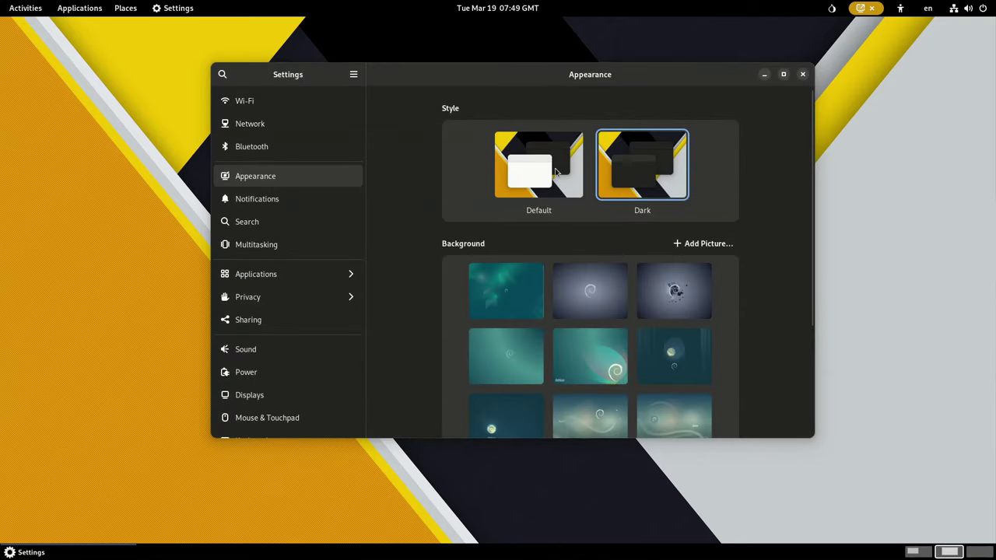
click(555, 172)
click(647, 181)
click(555, 172)
In Multitasking, include applications from the current workspace only, then go to Applications.
click(241, 199)
scroll(561, 304, down, 1)
scroll(560, 304, up, 1)
click(269, 222)
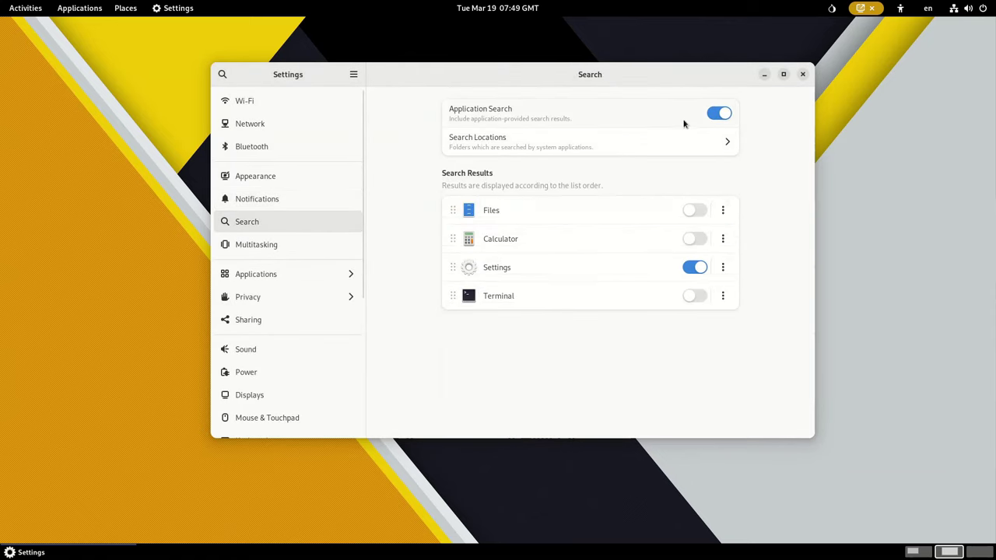
click(270, 246)
scroll(486, 218, down, 5)
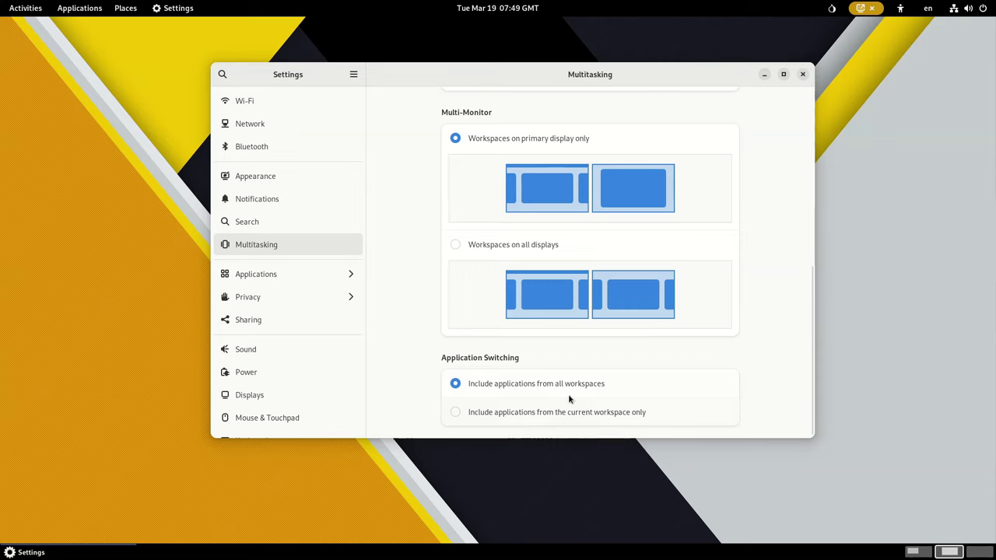
click(558, 415)
click(277, 278)
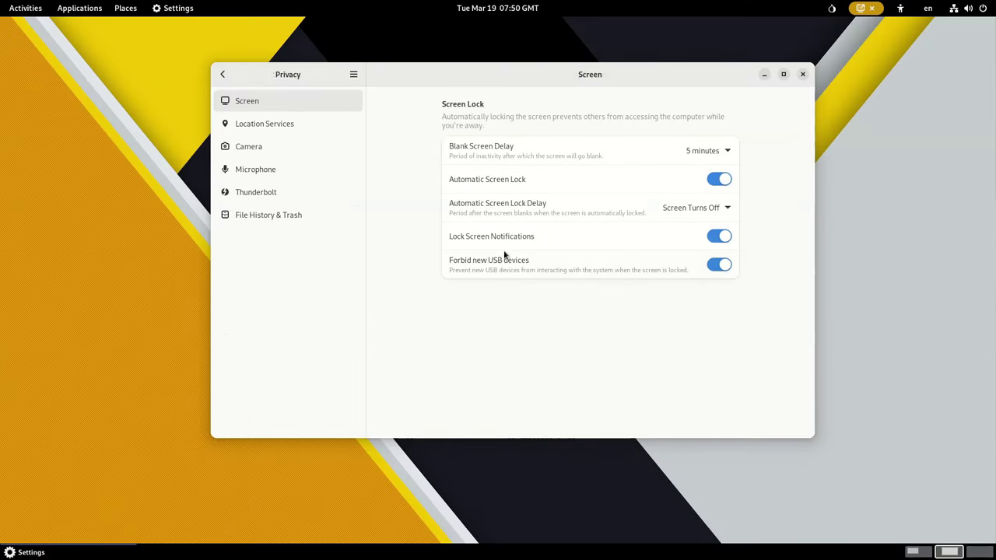
Check the blank screen delay and browse Location, Camera, Microphone, Thunderbolt and File History pages.
click(705, 151)
click(703, 153)
click(288, 127)
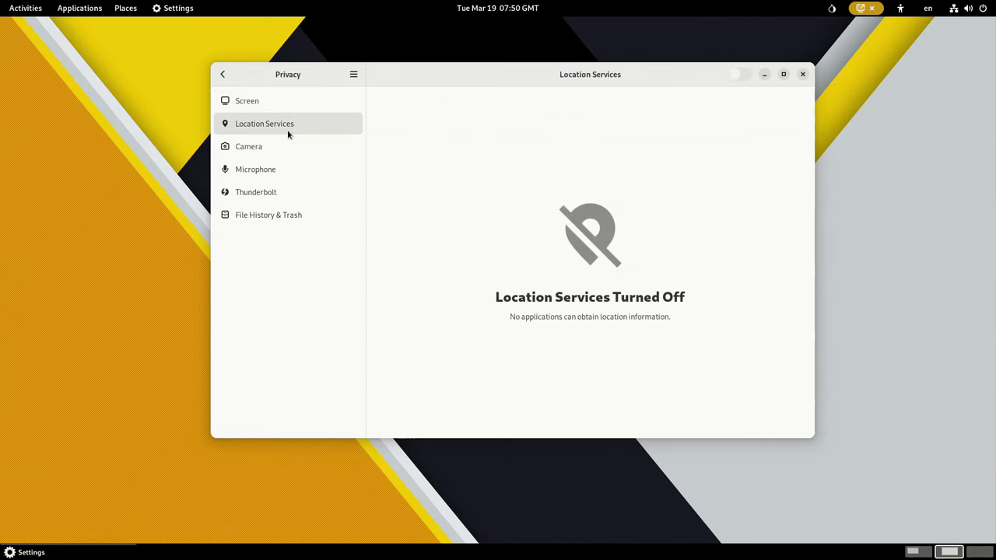
click(283, 151)
click(277, 169)
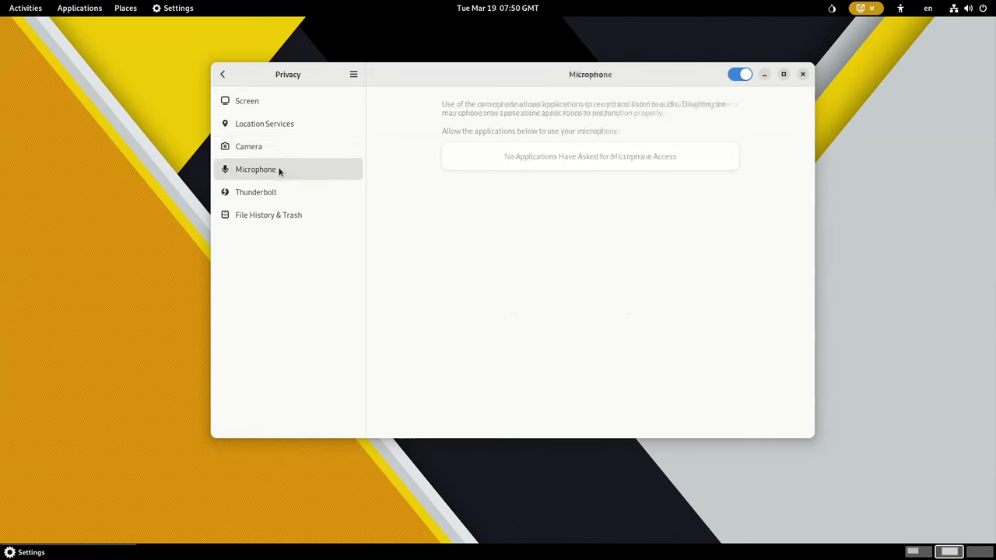
click(281, 188)
click(289, 214)
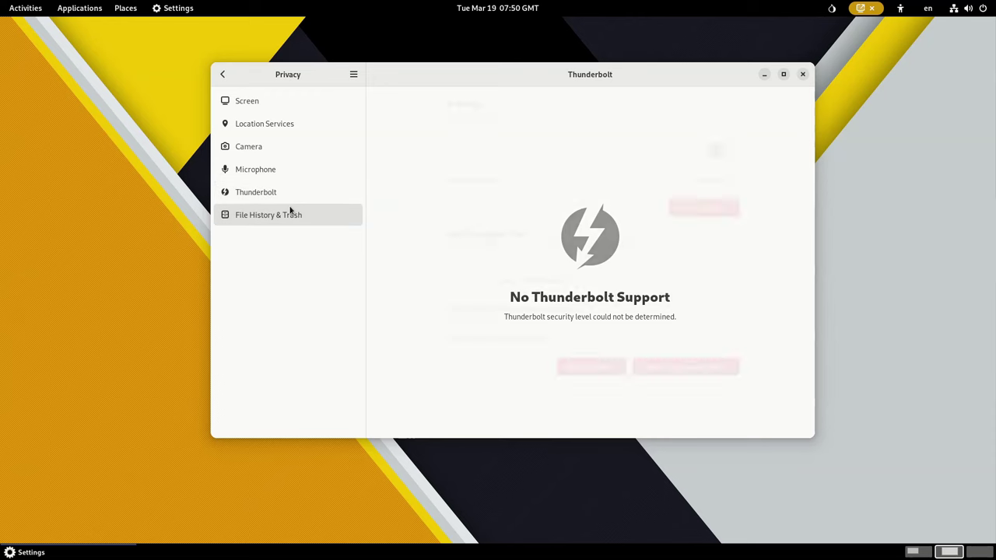
Return to the main list, view Sharing, then open Sound and adjust the system volume.
click(222, 74)
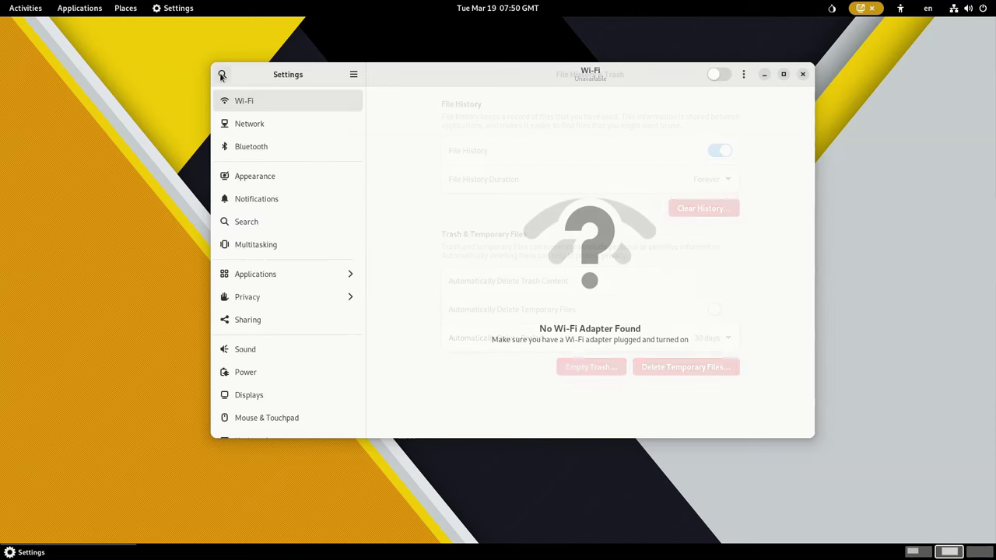
click(301, 319)
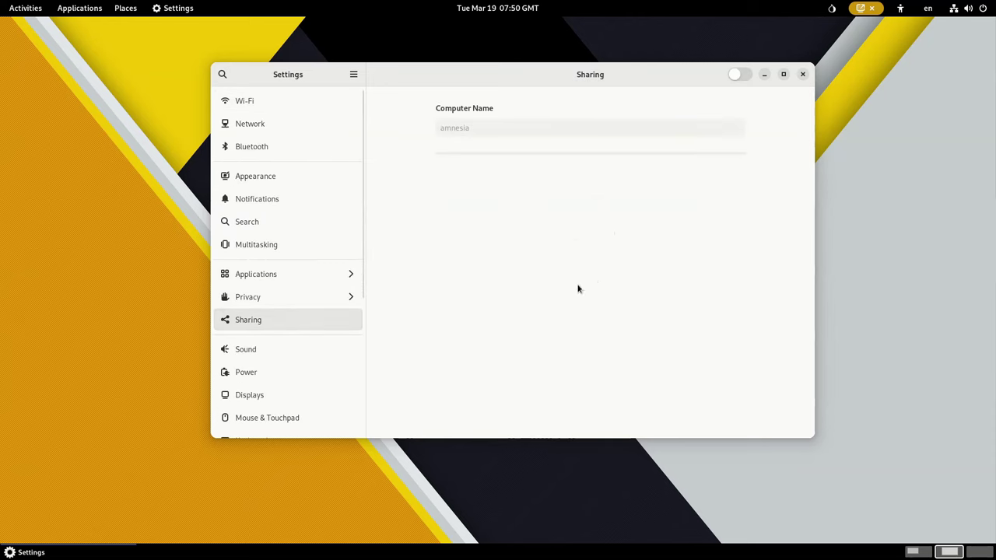
scroll(269, 245, down, 3)
click(261, 223)
mouse_move(573, 137)
mouse_down()
mouse_move(637, 137)
mouse_move(574, 138)
mouse_up()
Preview the String, Swing and Hum alert sounds, keeping Click.
scroll(622, 207, down, 2)
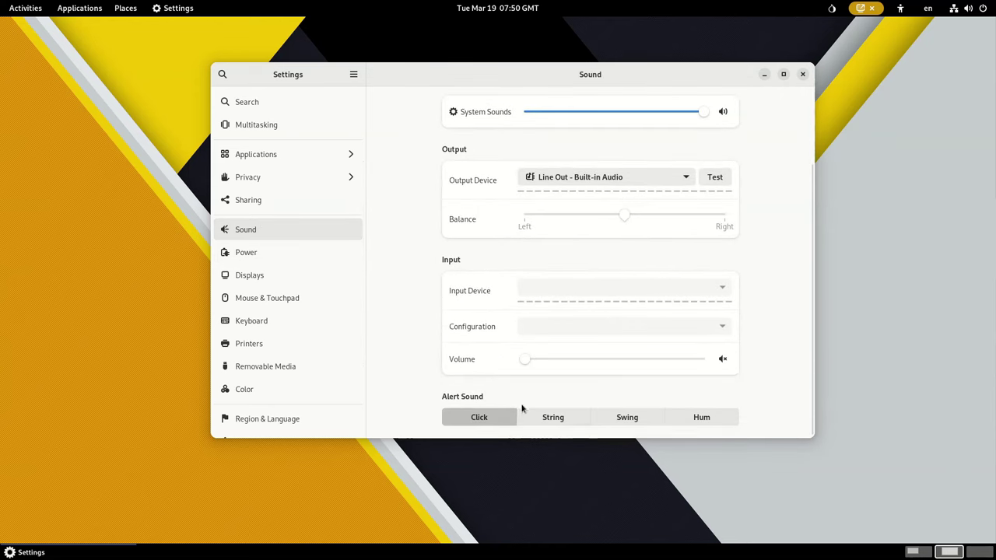
click(523, 414)
click(626, 418)
click(717, 418)
click(513, 417)
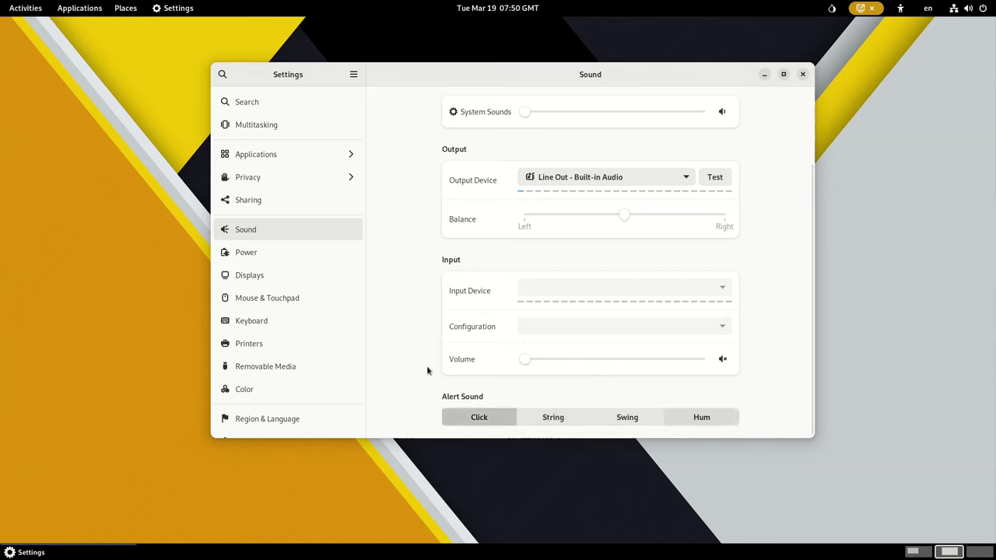
Set the power button behaviour to Power Off and check the automatic suspend options.
click(269, 251)
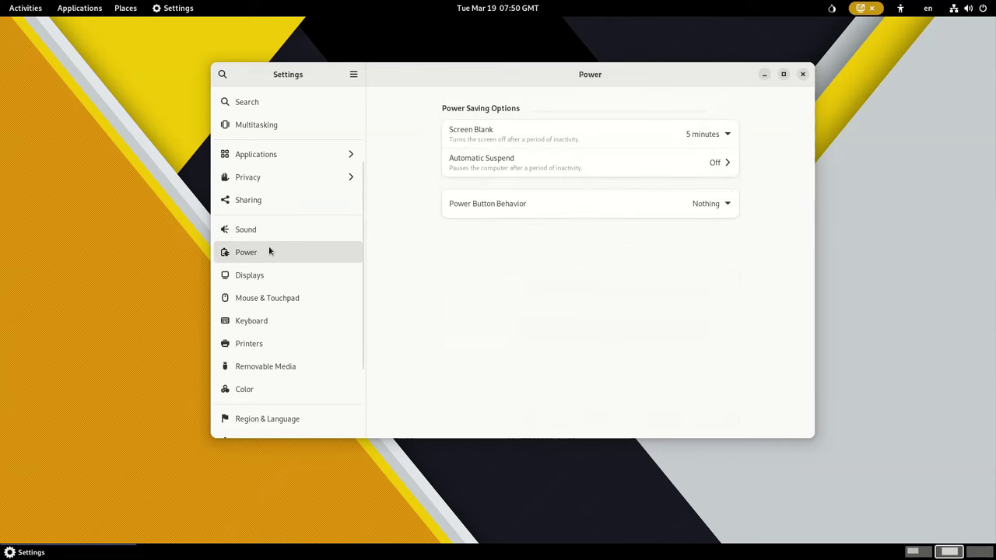
click(683, 212)
click(685, 204)
click(704, 205)
click(721, 245)
click(707, 164)
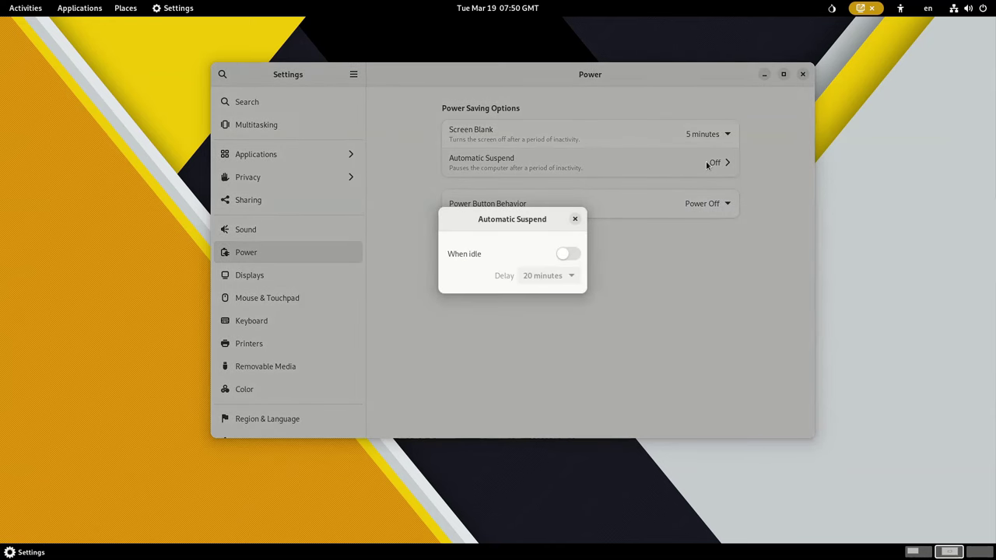
click(575, 220)
Look at Displays and Night Light, then move on to Mouse & Touchpad.
click(320, 285)
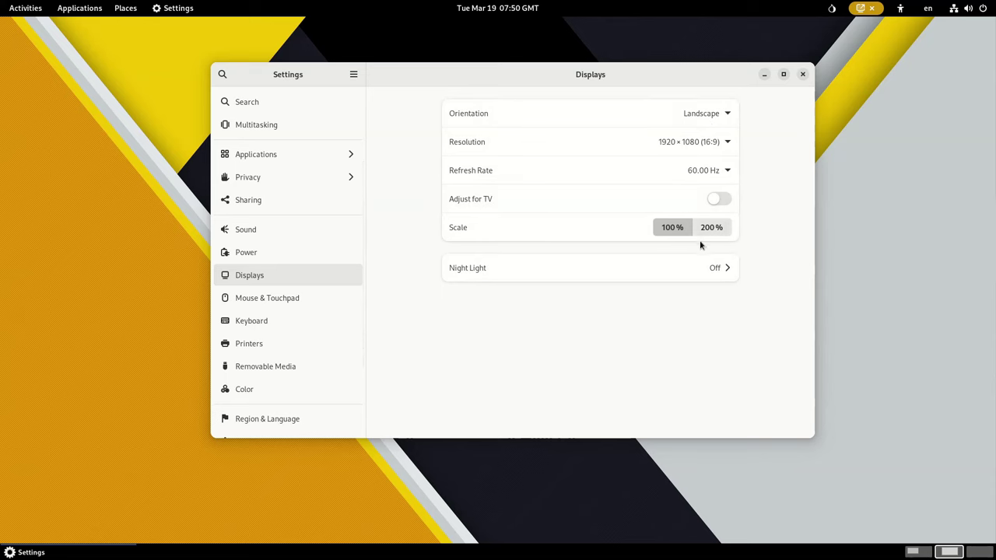
click(710, 272)
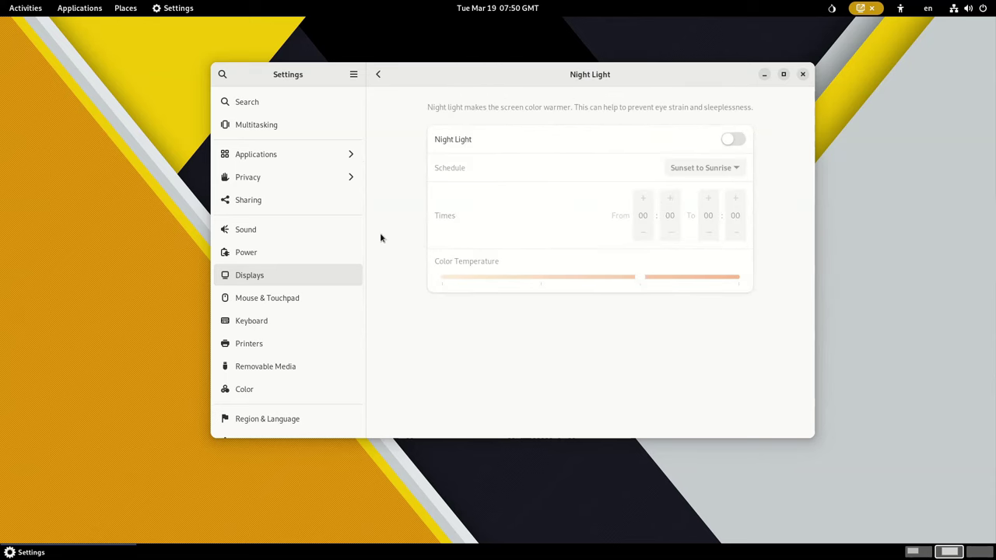
click(379, 73)
click(326, 292)
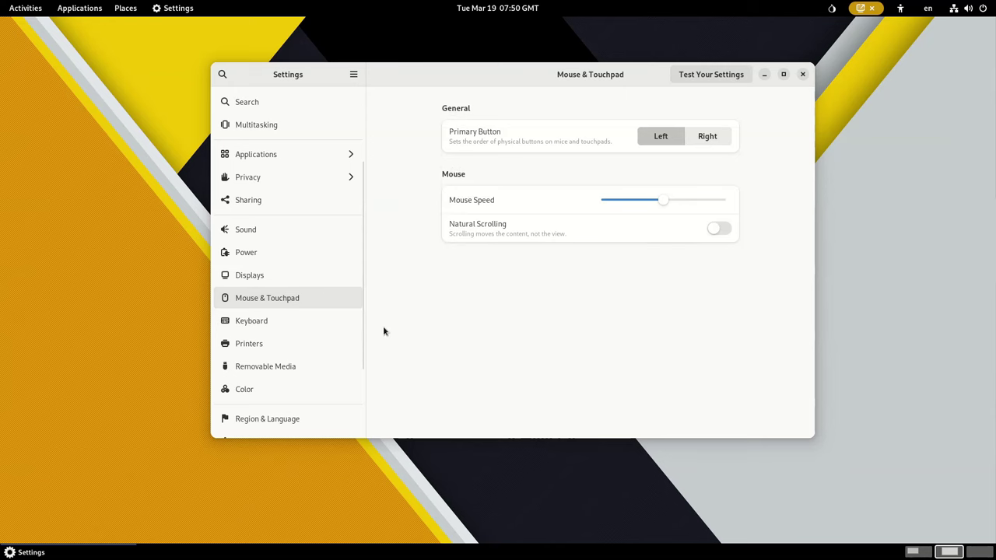
Open Test Your Settings and try a double, single and right click on the target.
click(711, 74)
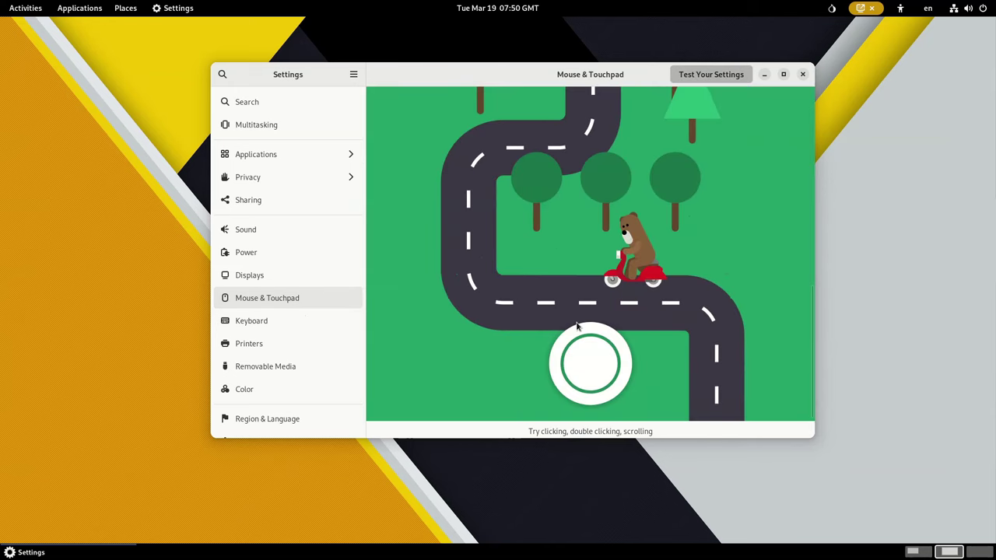
double_click(577, 341)
click(588, 361)
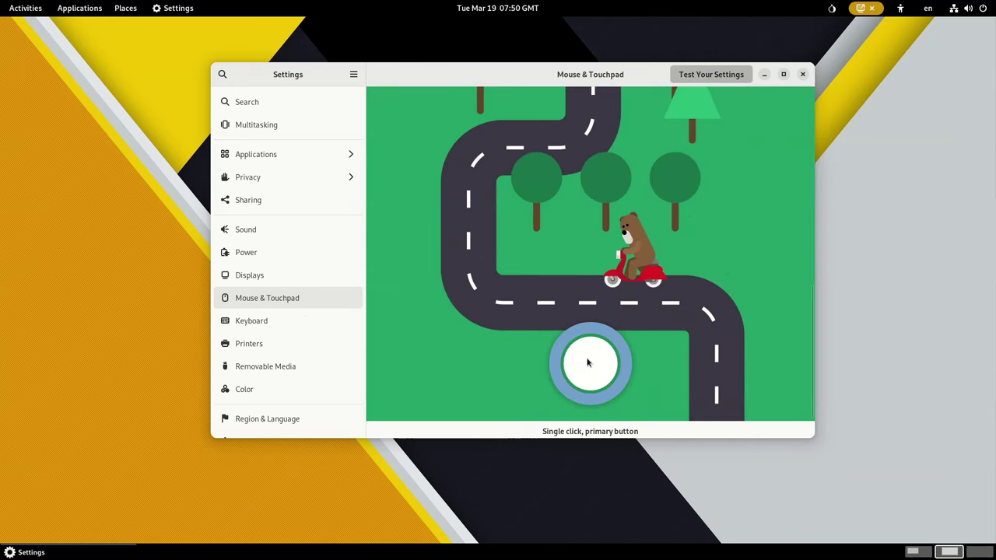
right_click(588, 361)
right_click(588, 361)
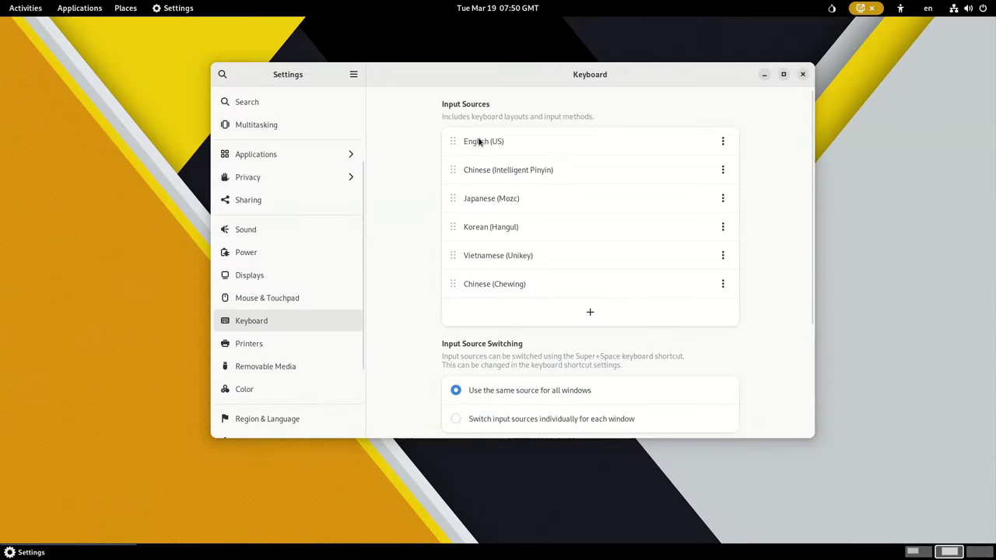
Browse the Printers, Removable Media, Color, Accessibility and Users pages.
scroll(584, 249, down, 4)
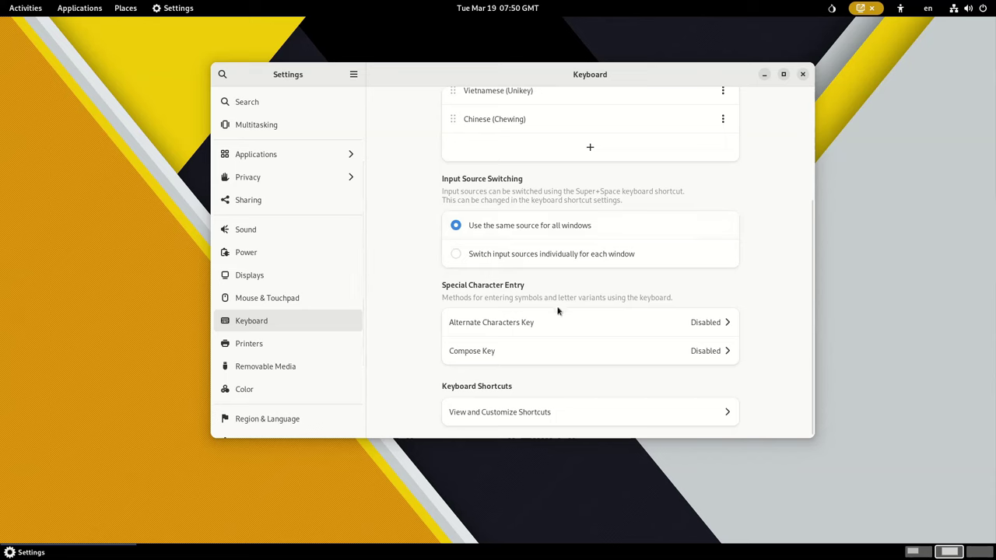
click(272, 344)
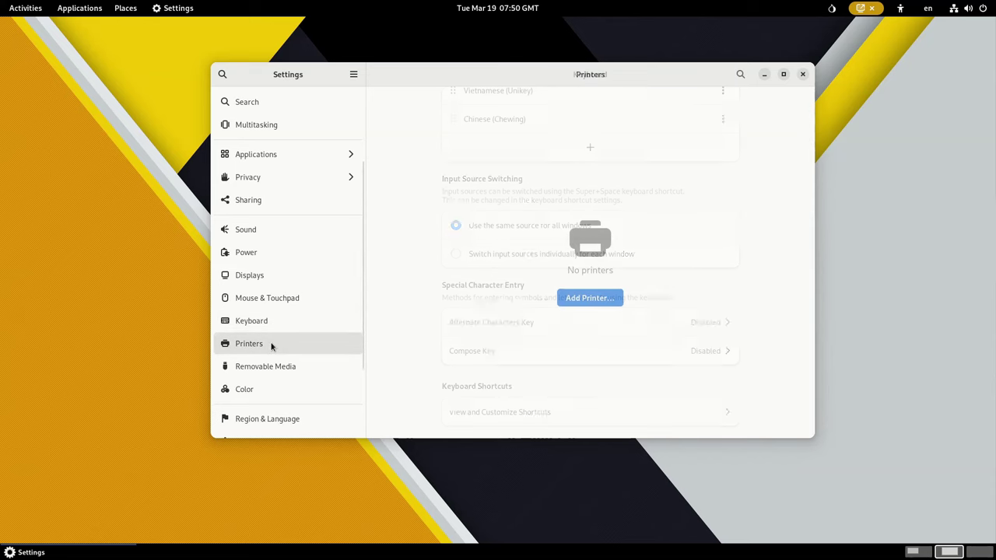
click(312, 365)
scroll(291, 309, down, 3)
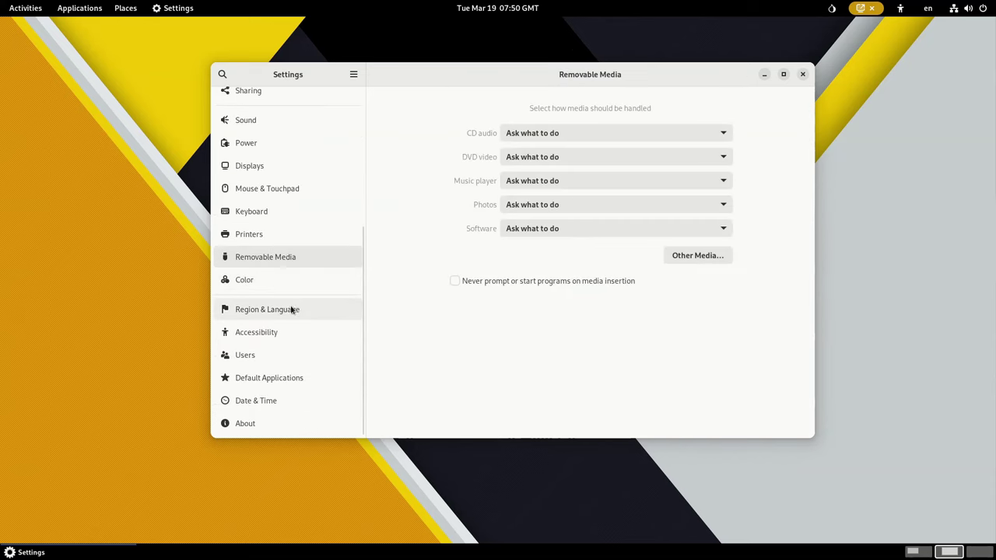
click(268, 277)
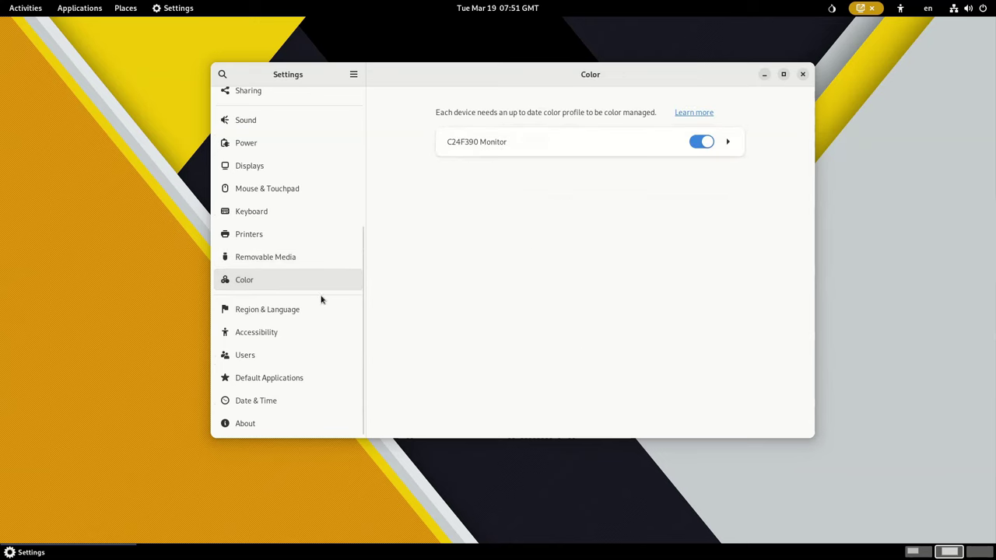
click(295, 332)
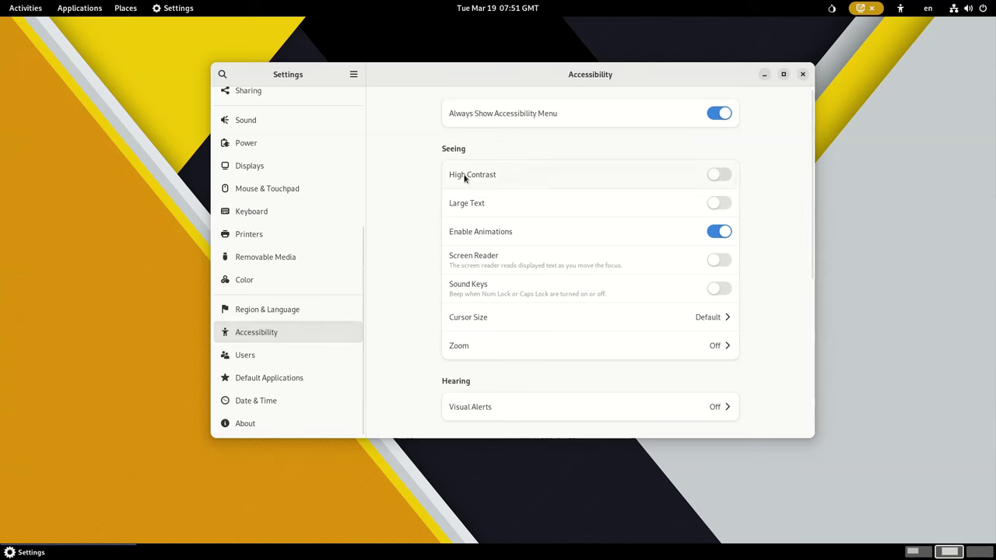
scroll(432, 335, down, 5)
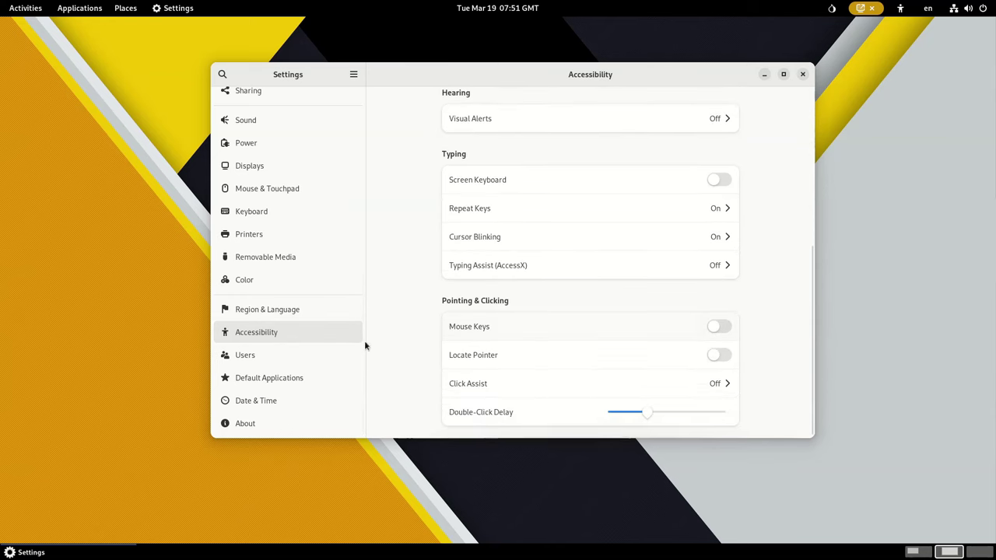
click(319, 352)
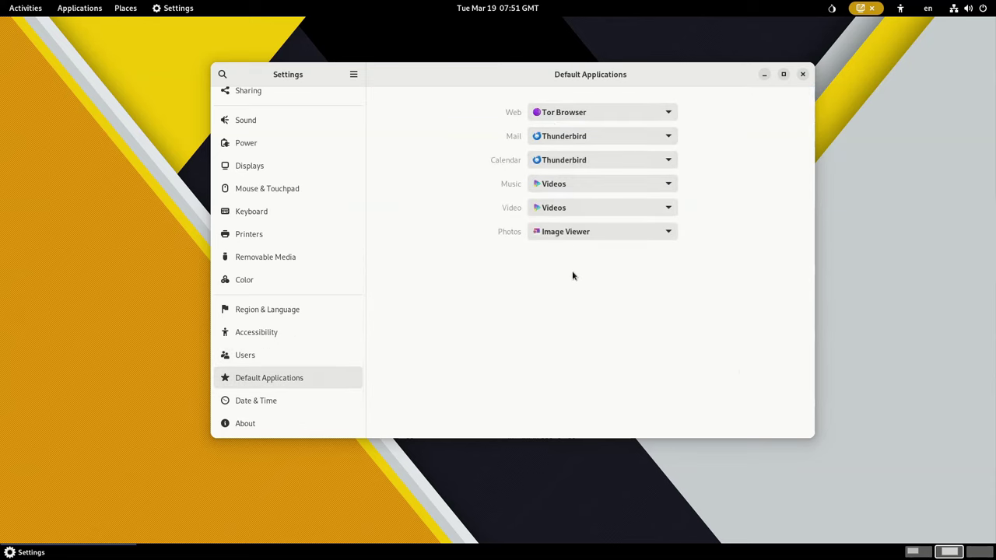
Cancel the Date & Time password prompt and scroll through the About page details.
click(304, 400)
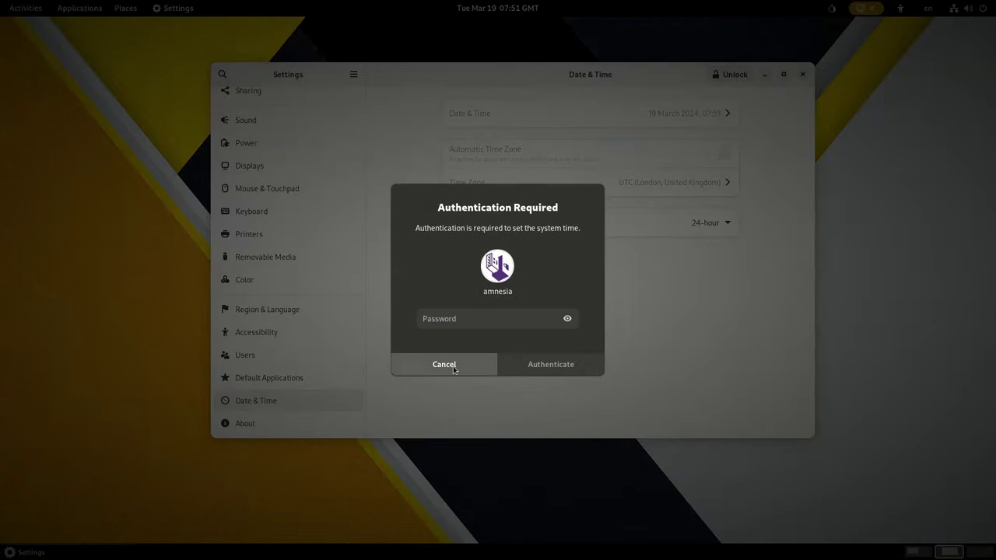
click(456, 364)
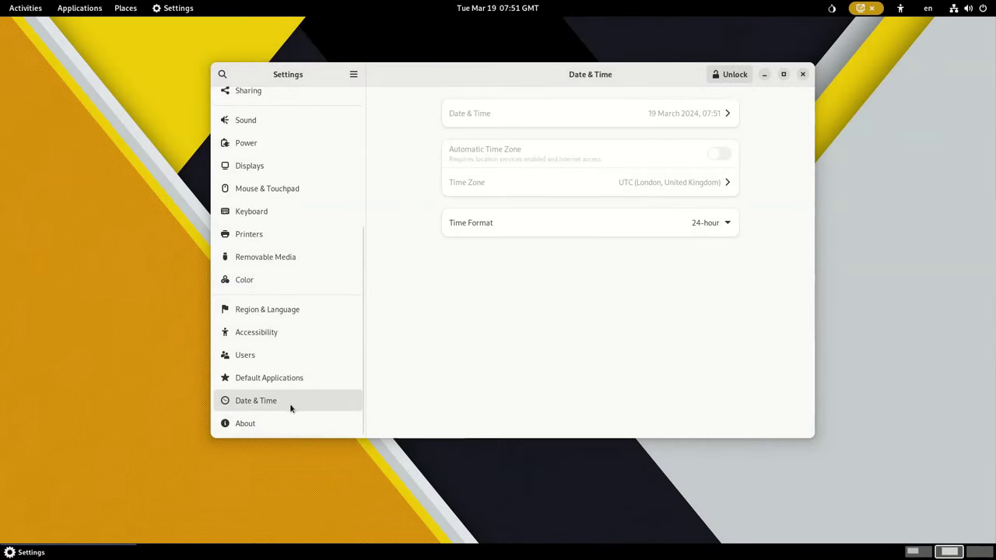
click(319, 422)
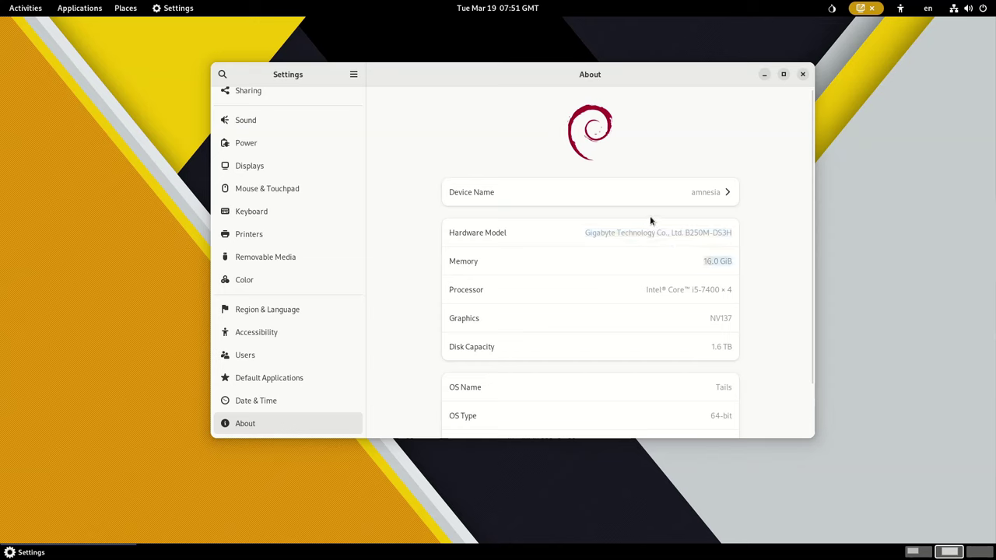
scroll(610, 243, down, 2)
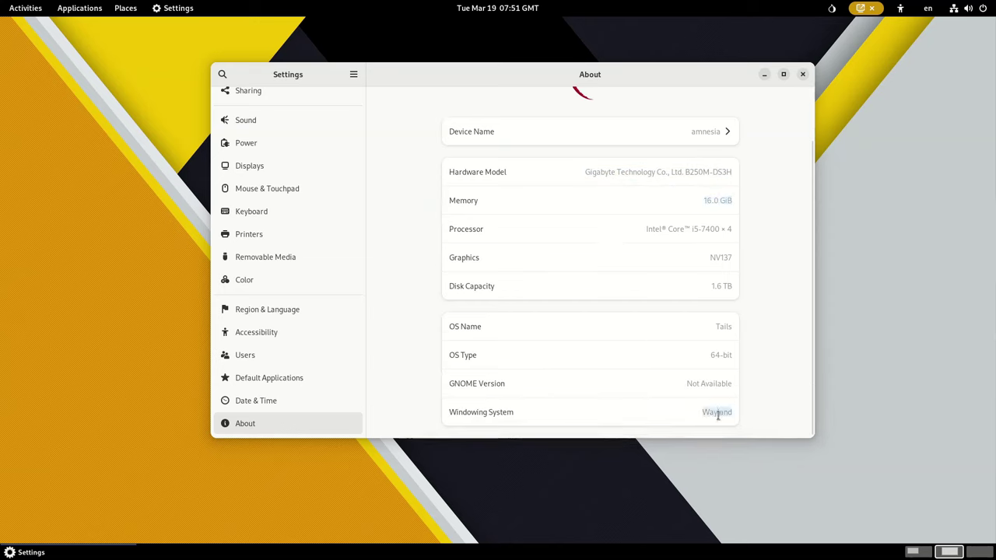
scroll(740, 368, up, 2)
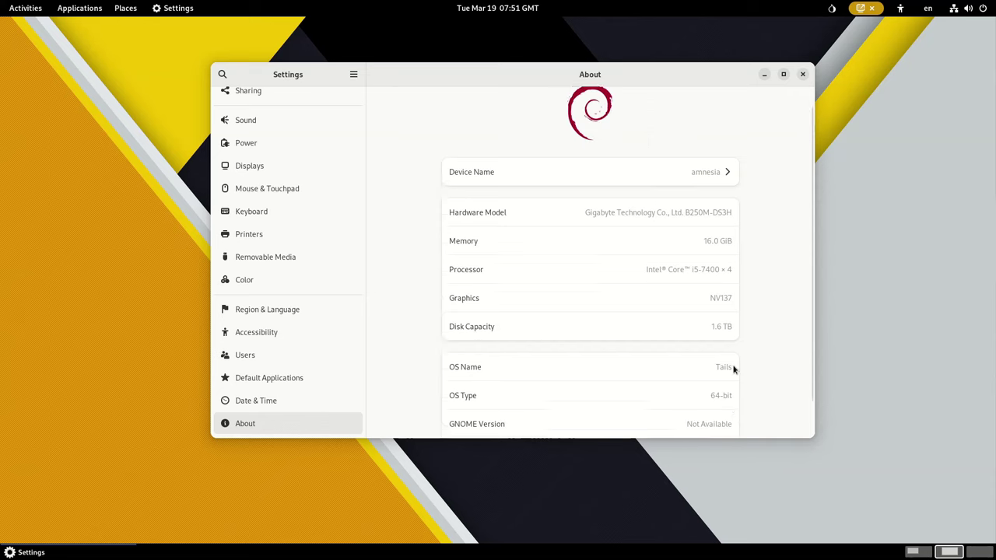
Close Settings and briefly show the Activities overview before returning to the desktop.
click(804, 75)
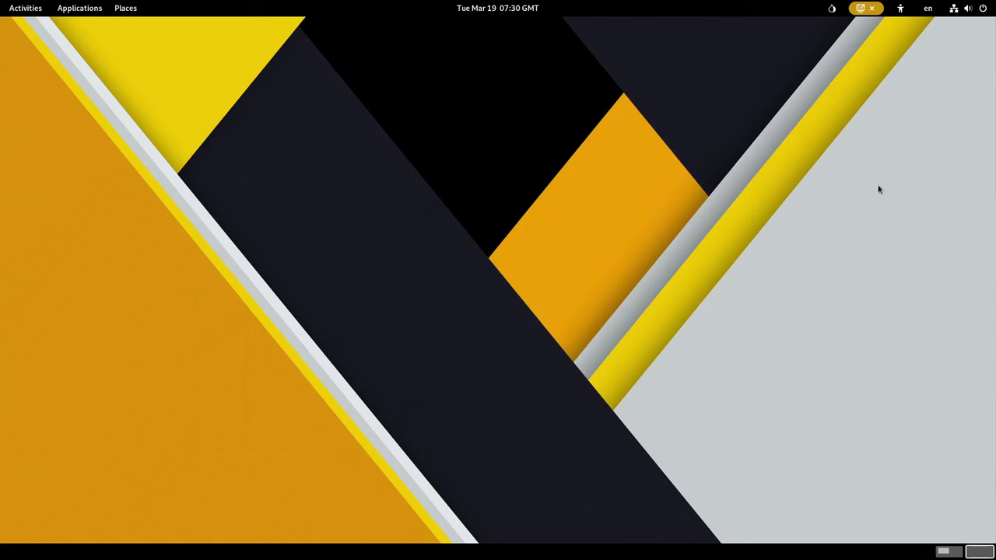
mouse_move(1, 4)
key(super)
key(super)
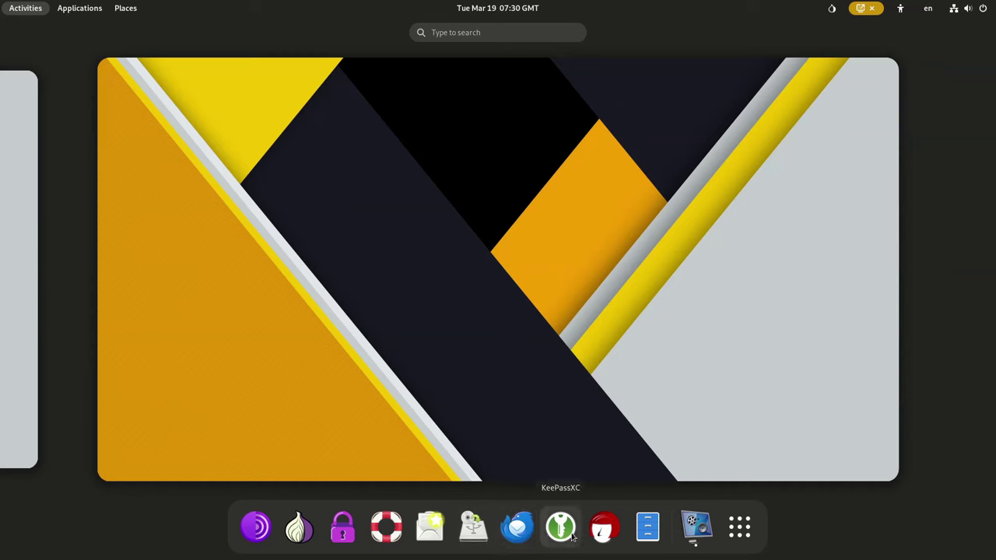
click(391, 296)
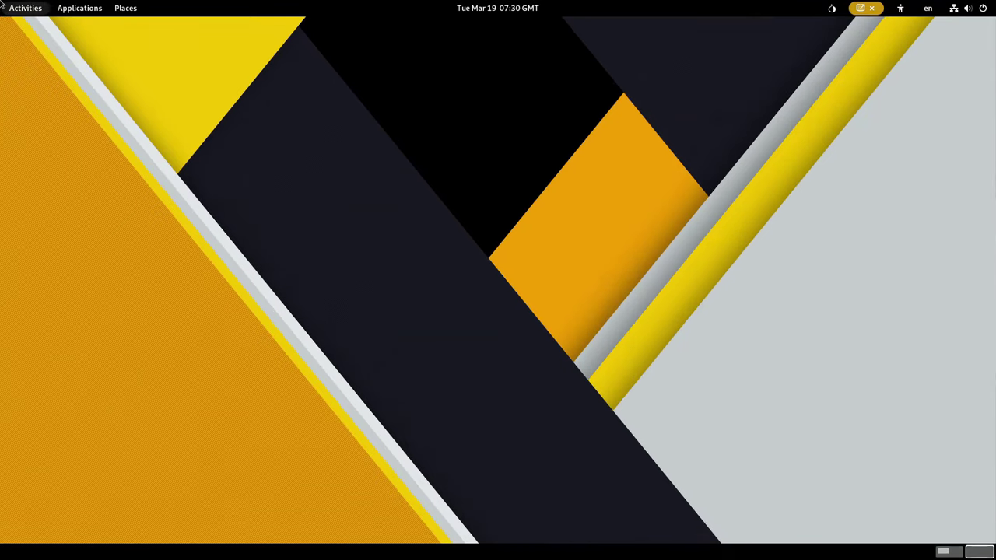
Browse the Applications menu categories, ending on Utilities.
click(80, 8)
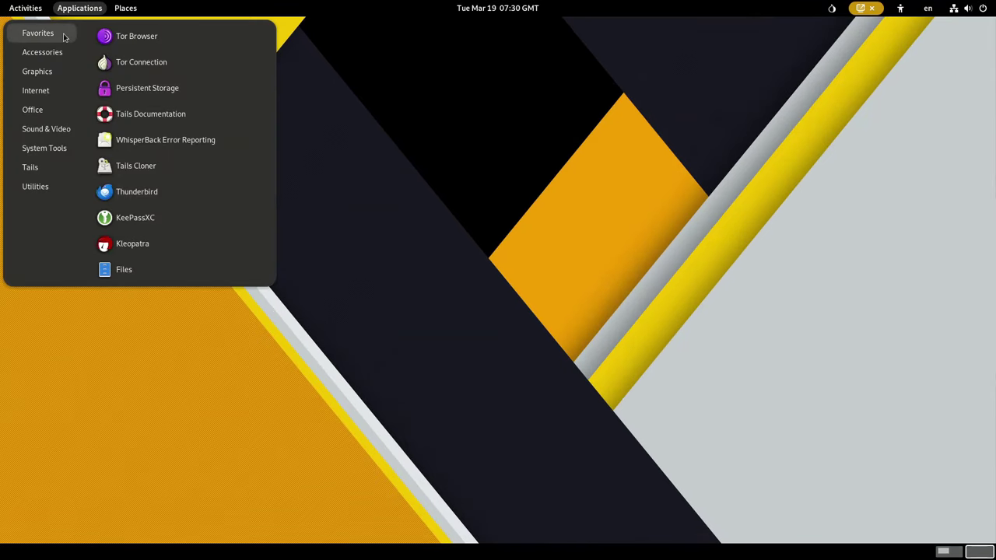
mouse_move(57, 101)
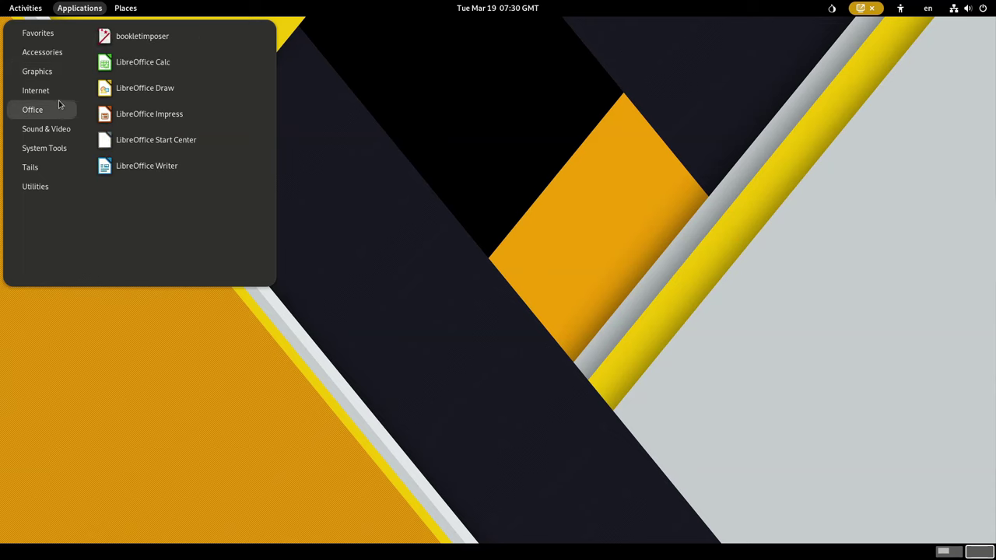
mouse_move(27, 93)
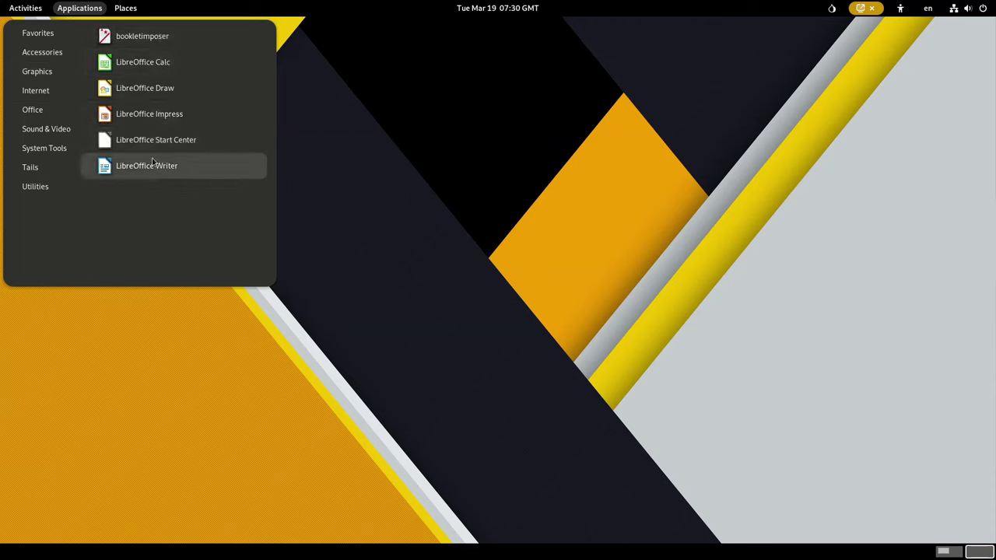
mouse_move(56, 133)
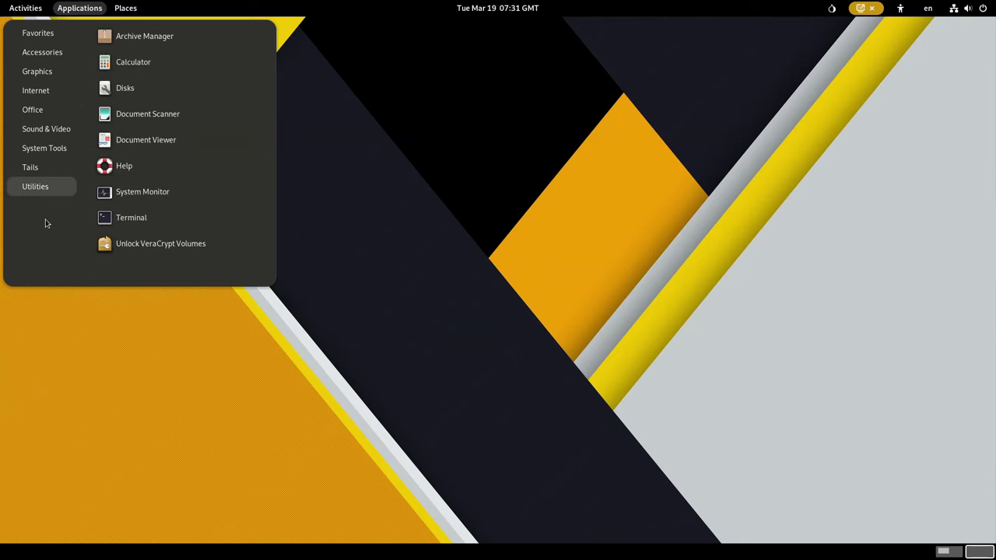
mouse_move(43, 169)
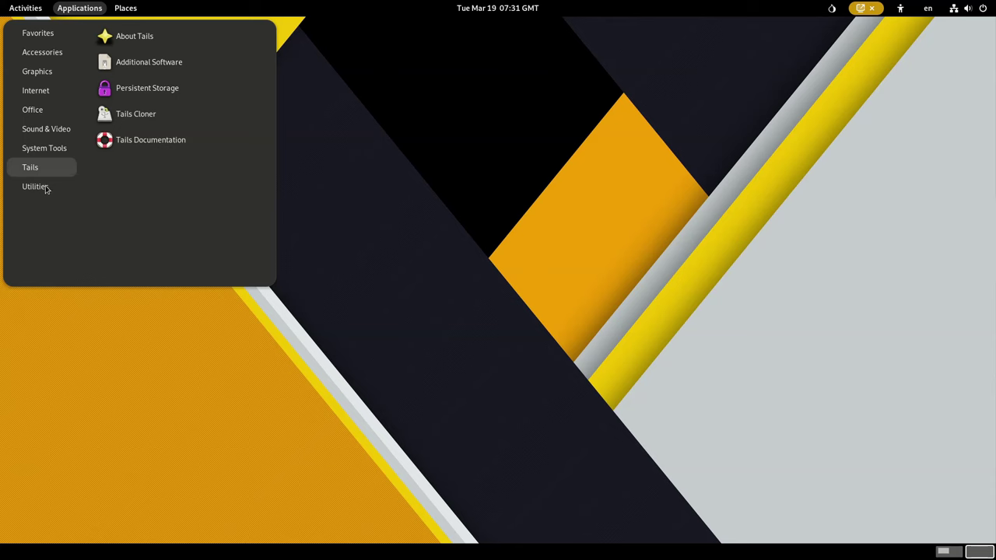
mouse_move(46, 189)
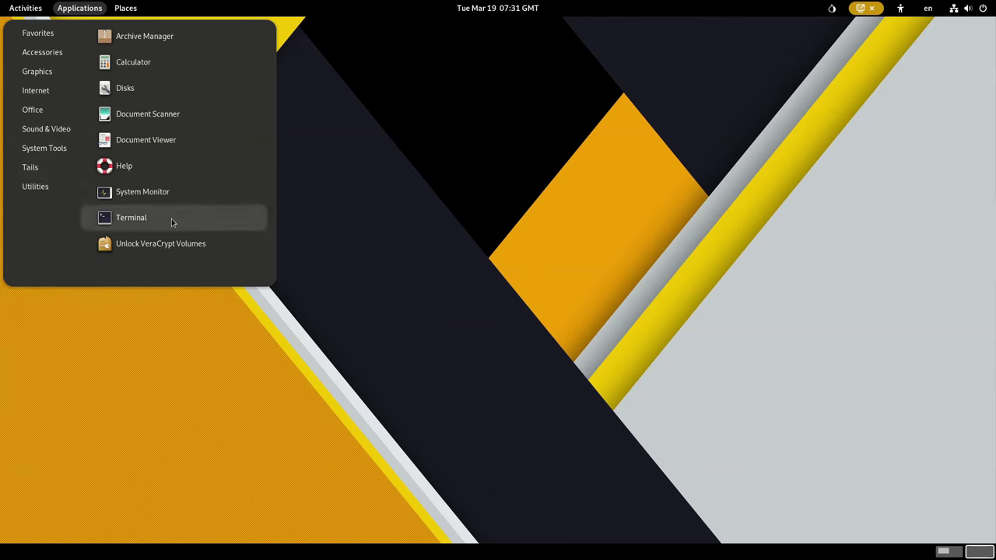
Open the Home folder from the Places menu in Files.
click(126, 8)
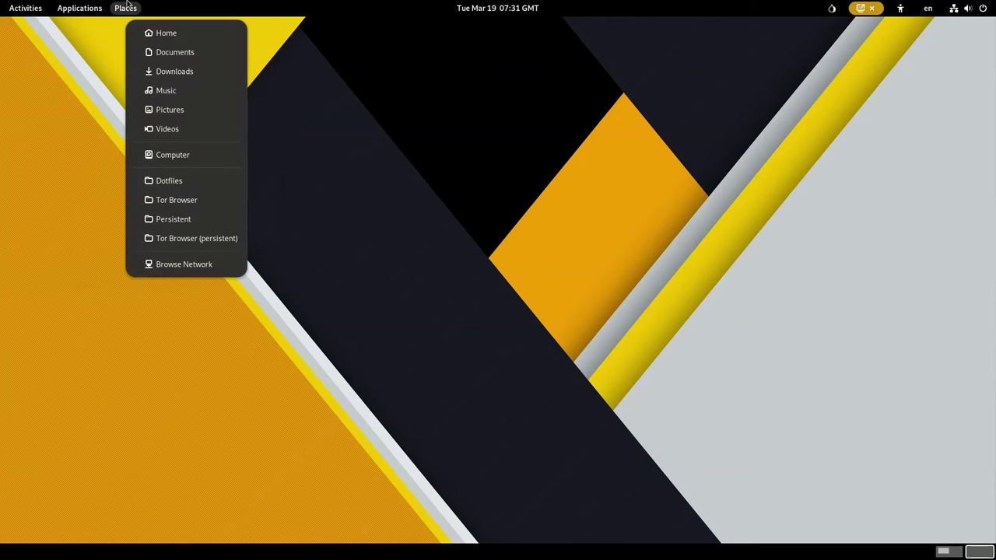
click(184, 35)
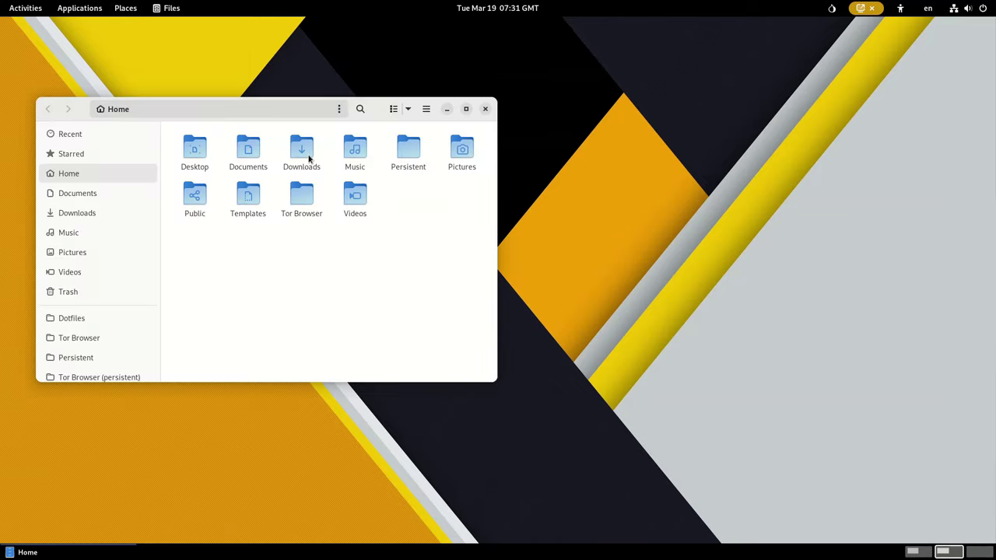